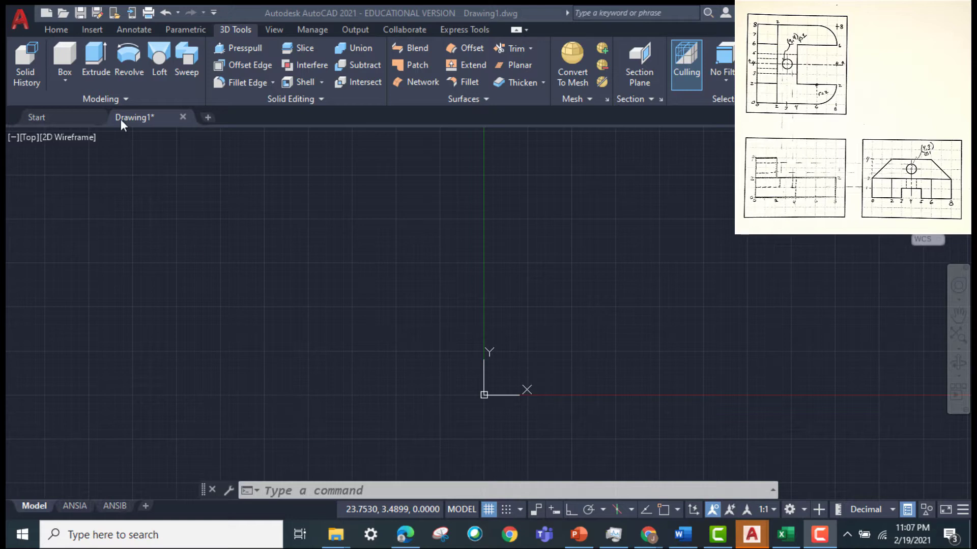
# - Show the Home tools and preview the ANSIA and ANSIB layouts, then return to Model
pyautogui.click(57, 30)
pyautogui.moveTo(75, 506)
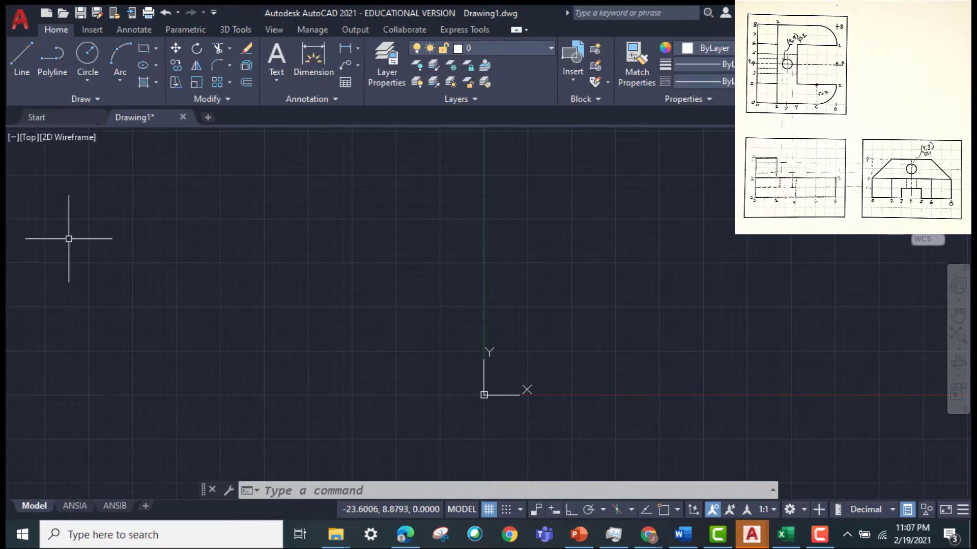
pyautogui.click(78, 505)
pyautogui.click(116, 505)
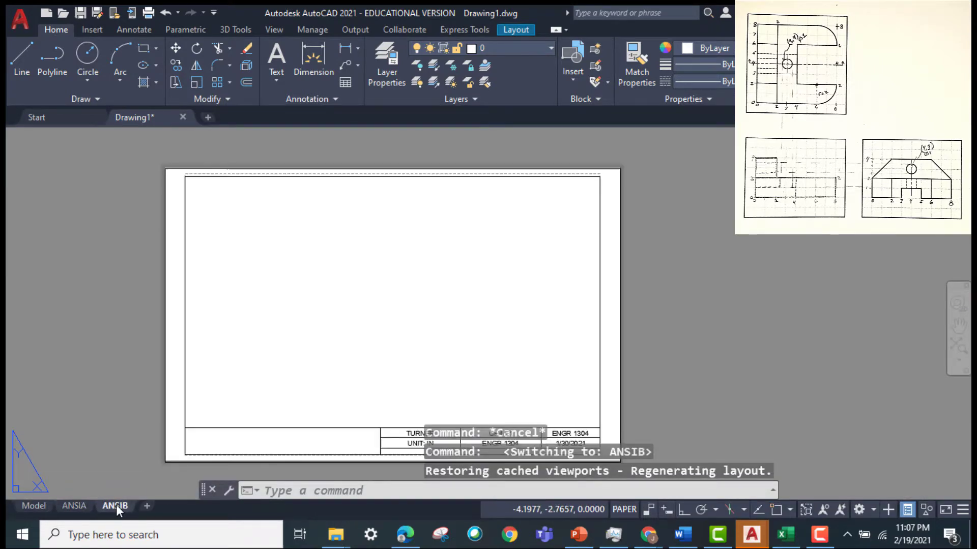
pyautogui.click(34, 506)
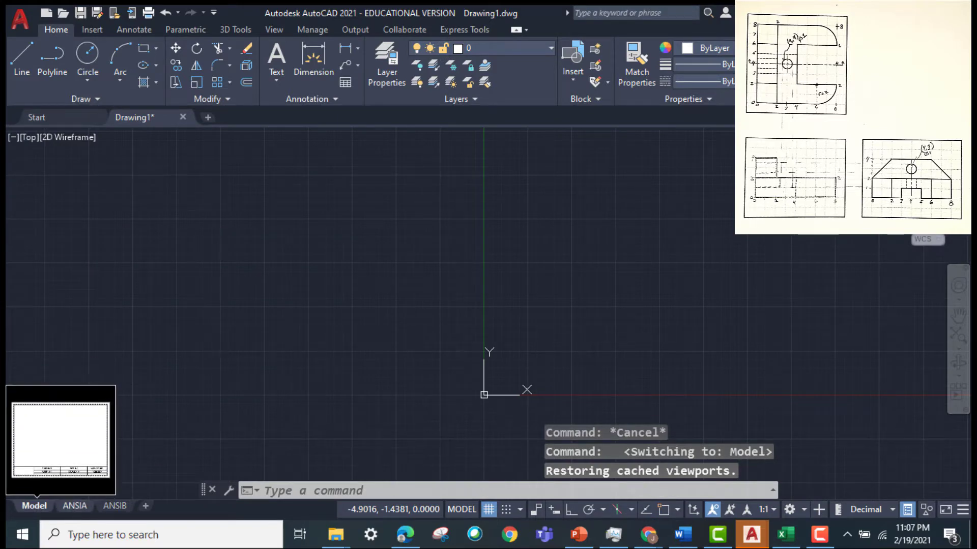
# - Check the layer list, keeping layer 0, and pan the origin toward the lower left
pyautogui.click(535, 48)
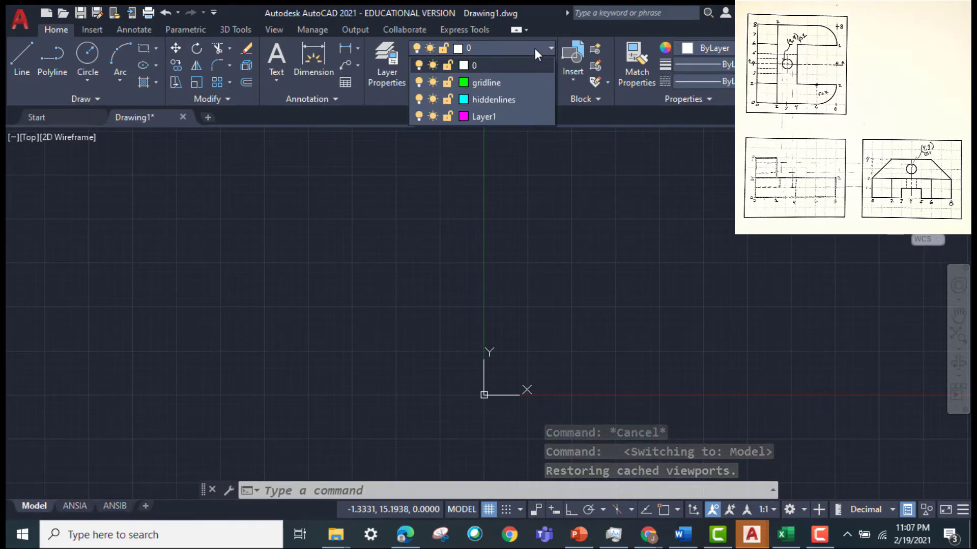
pyautogui.click(535, 48)
pyautogui.moveTo(582, 305); pyautogui.dragTo(334, 326, button='middle')
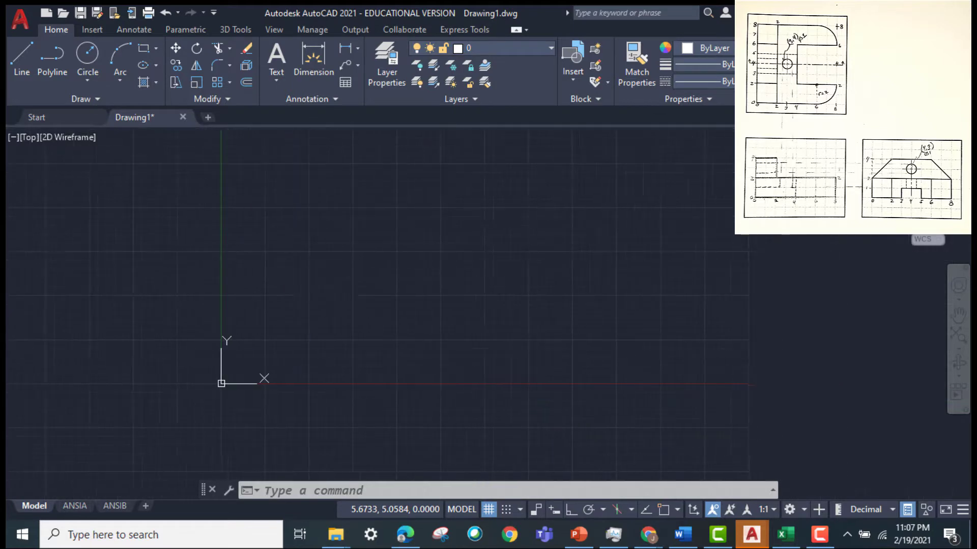
# - Start a polyline at 0,0 through 8,0, 8,2, 4,2 and 4,6 to 8,6
pyautogui.click(318, 488)
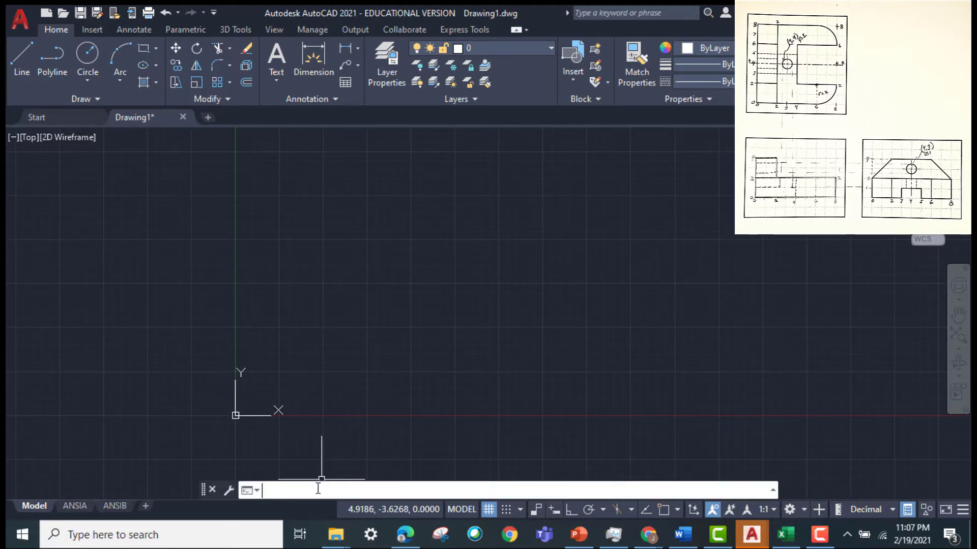
pyautogui.write('pline')
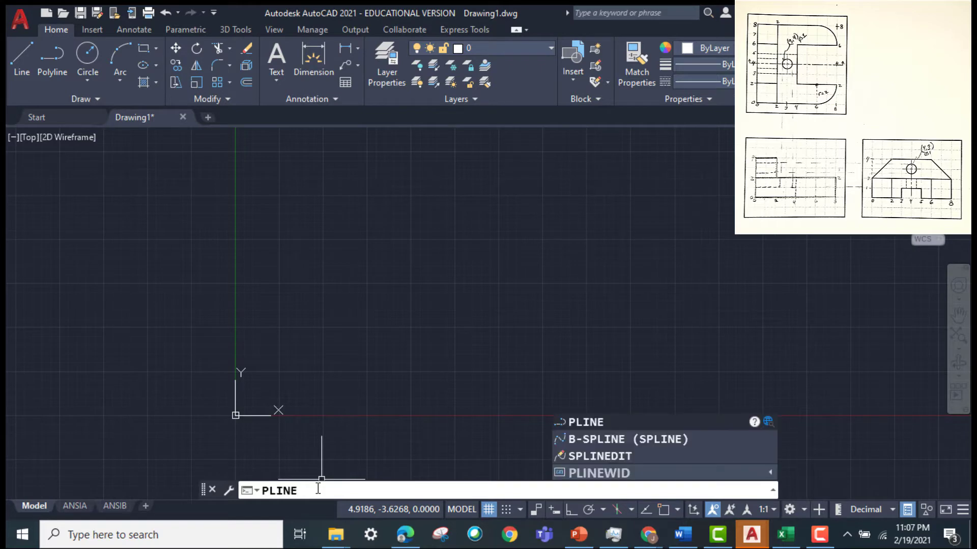
pyautogui.press('Return')
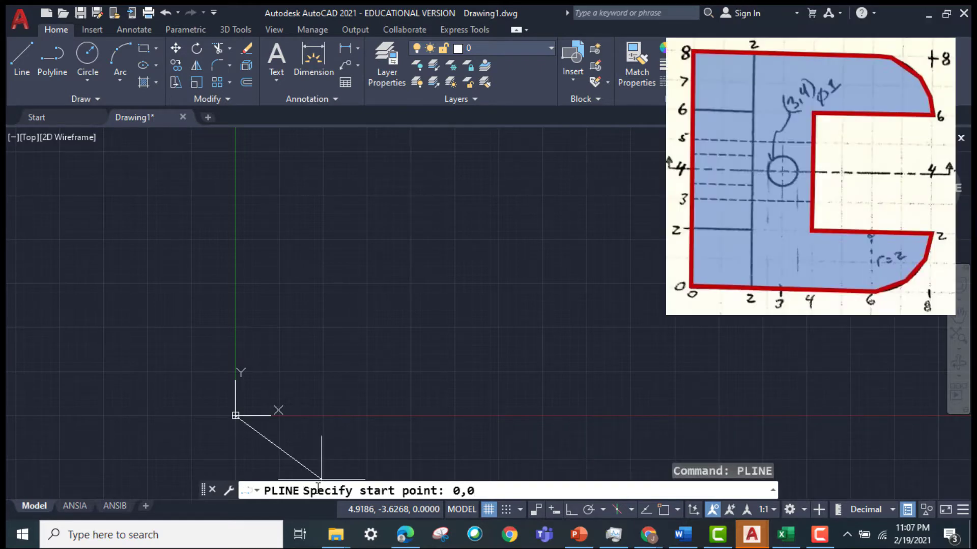
pyautogui.press('Return')
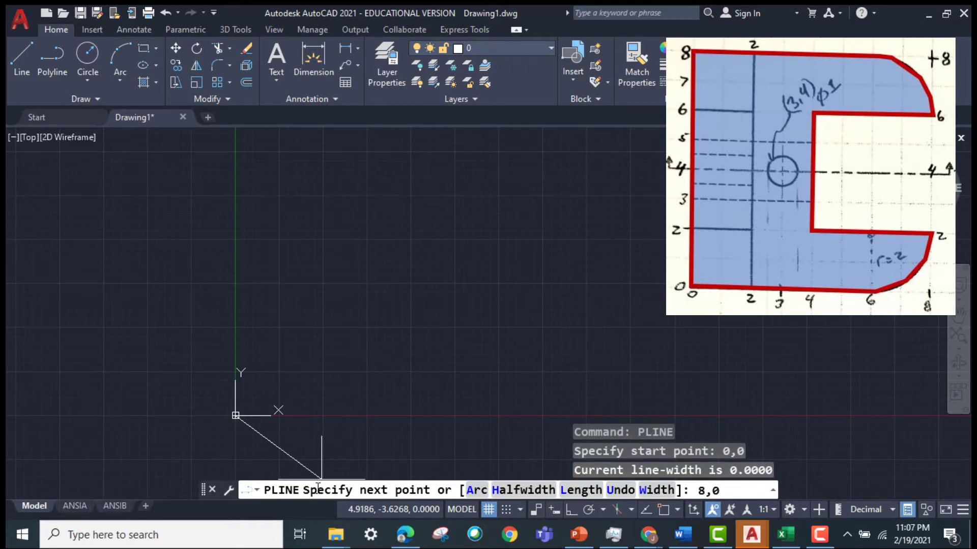
pyautogui.press('Return')
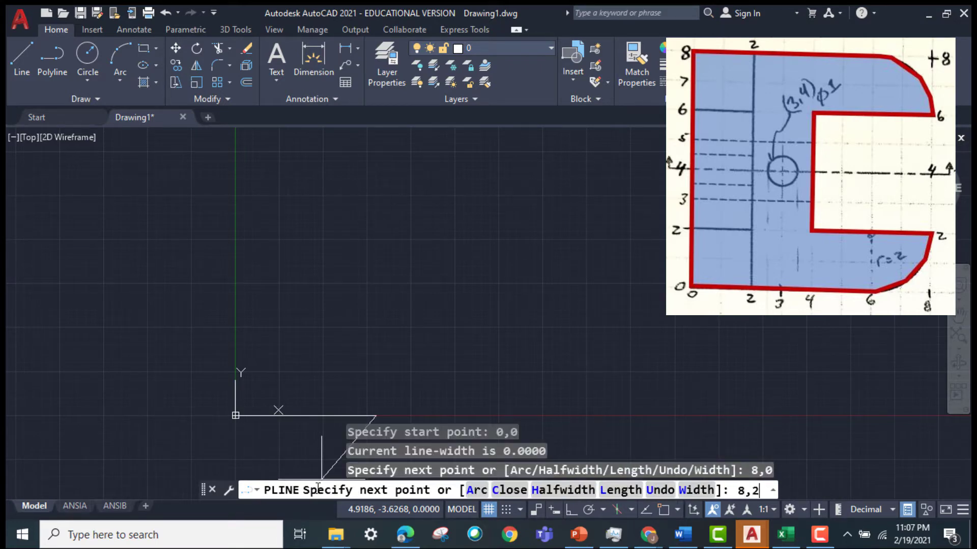
pyautogui.press('Return')
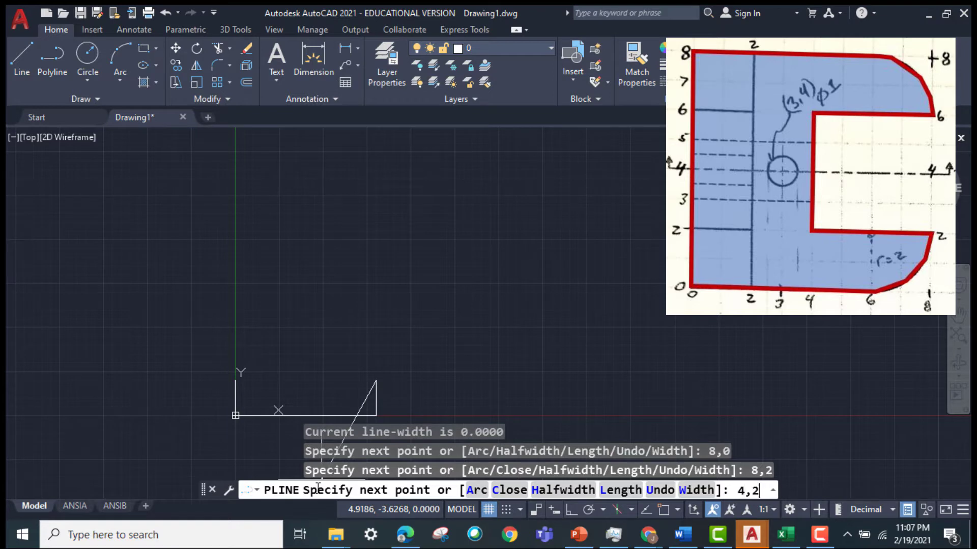
pyautogui.press('Return')
pyautogui.press('Return')
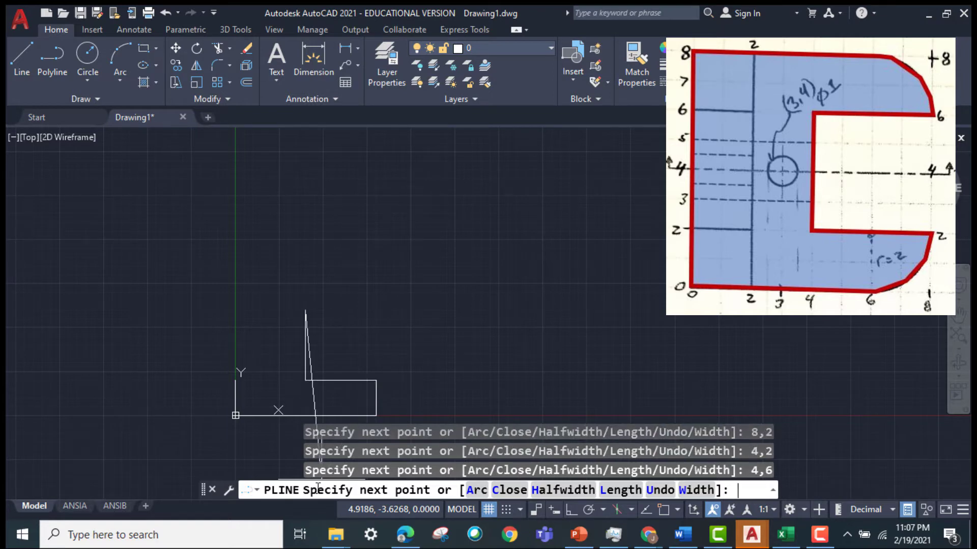
pyautogui.write('8,6')
pyautogui.press('Return')
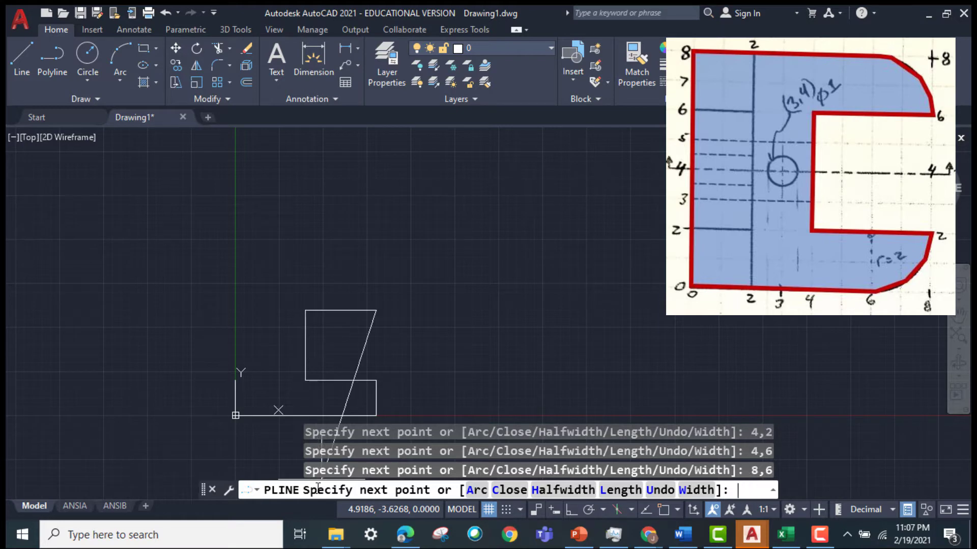
pyautogui.write('8,8')
pyautogui.press('Return')
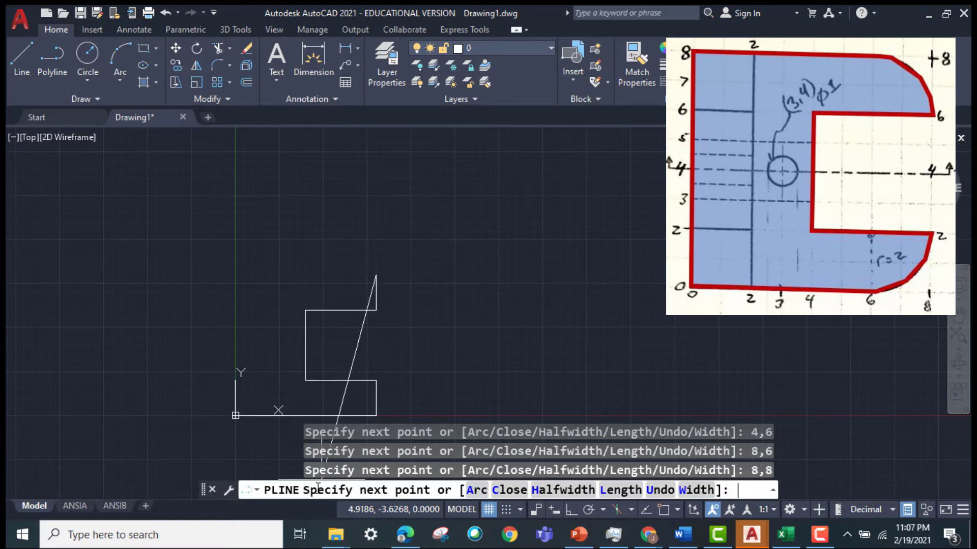
# - Finish the outline through 8,8 and 0,8, close it, and check its properties
pyautogui.write('0,8')
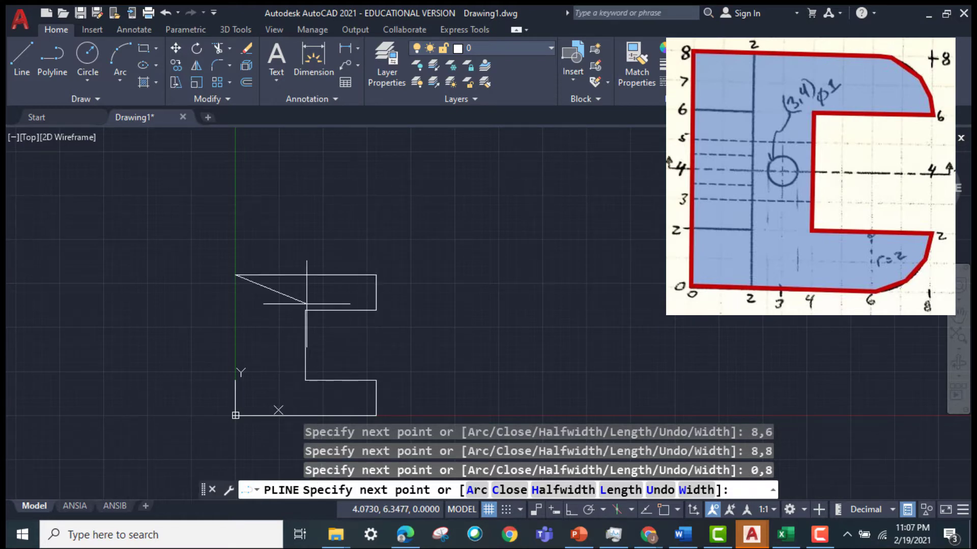
pyautogui.scroll(2, 238, 357)
pyautogui.moveTo(238, 357); pyautogui.dragTo(279, 254, button='middle')
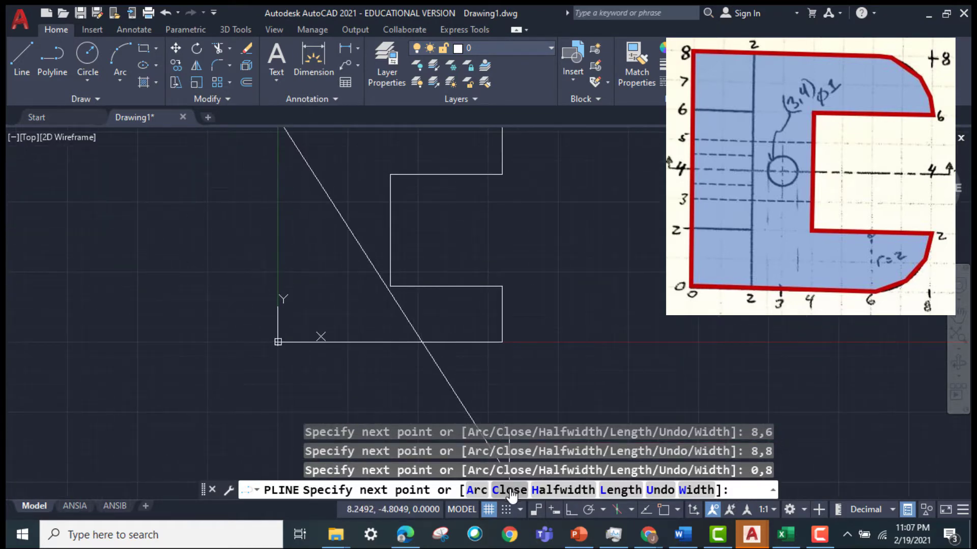
pyautogui.click(509, 489)
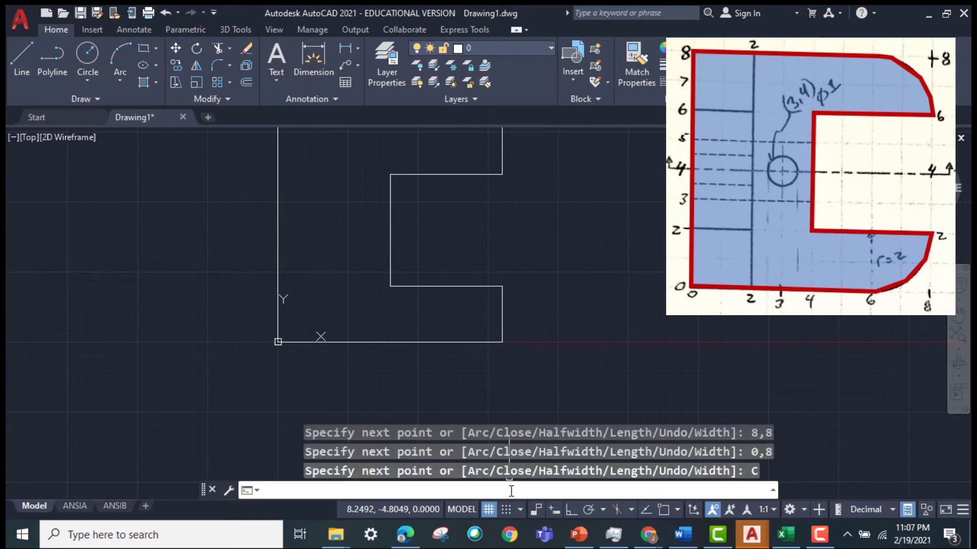
pyautogui.scroll(2, 425, 378)
pyautogui.scroll(-4, 425, 379)
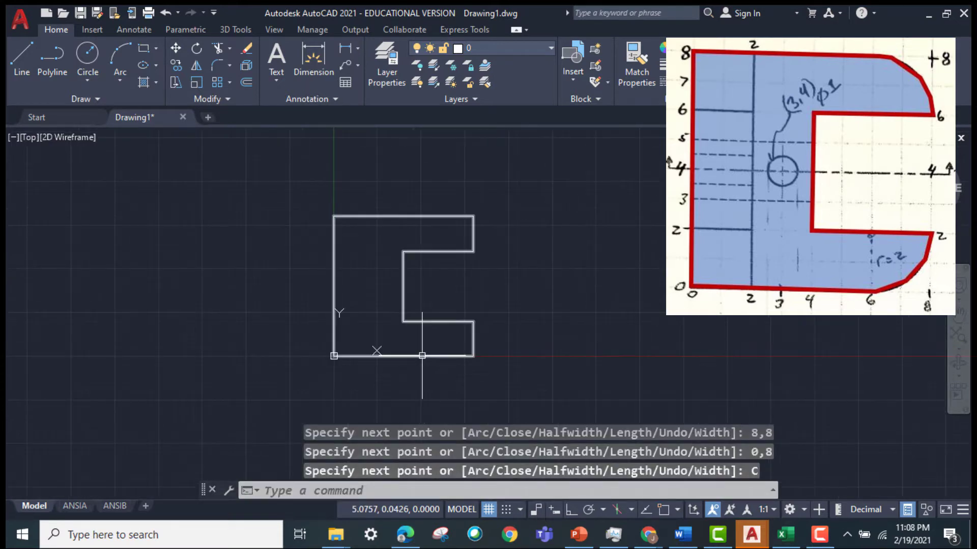
pyautogui.click(421, 356)
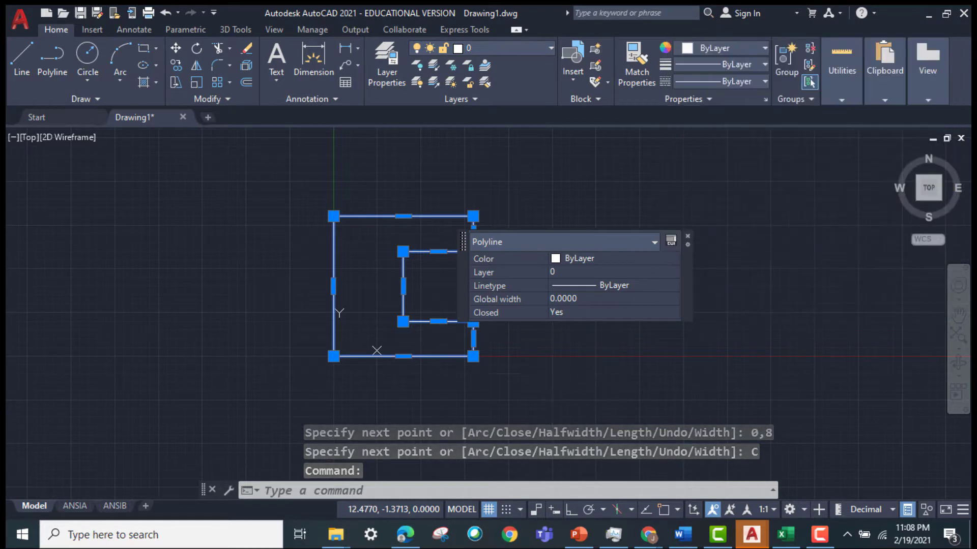
pyautogui.press('Escape')
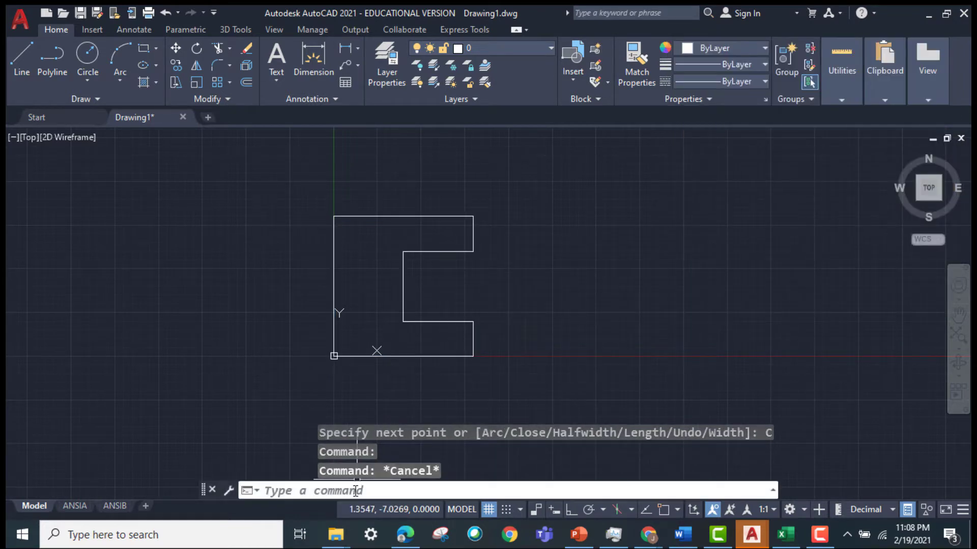
# - Draw a 0.5-radius hole circle centred at 3,4
pyautogui.click(356, 490)
pyautogui.write('le')
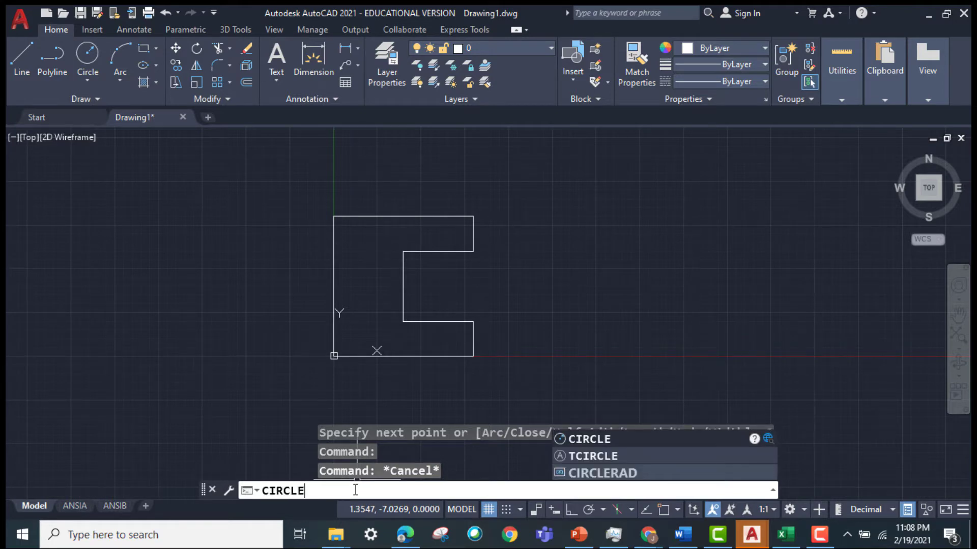
pyautogui.press('Return')
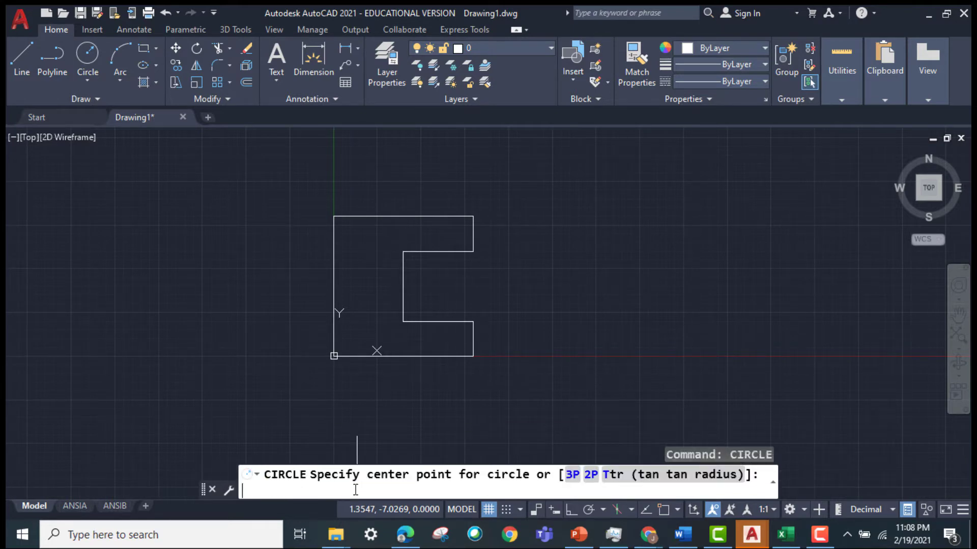
pyautogui.write('3,4')
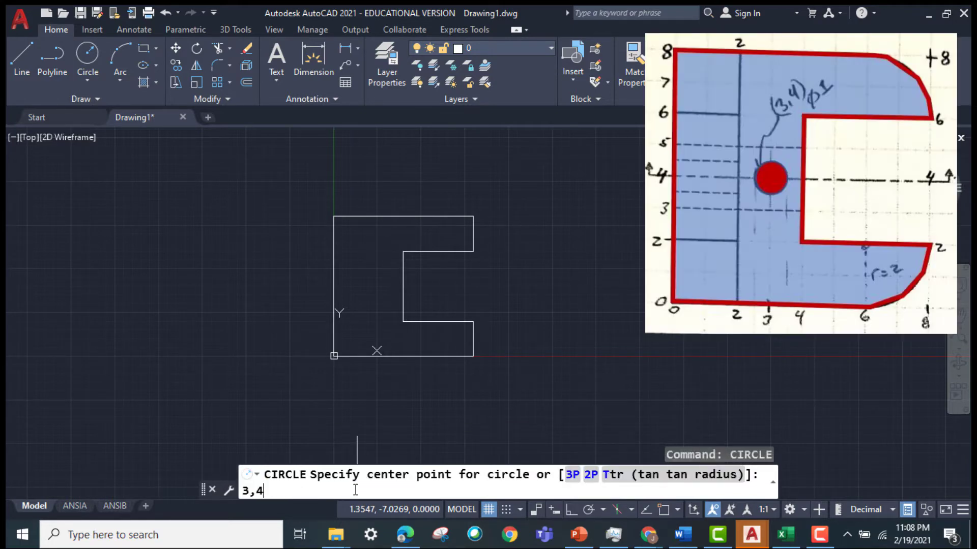
pyautogui.press('Return')
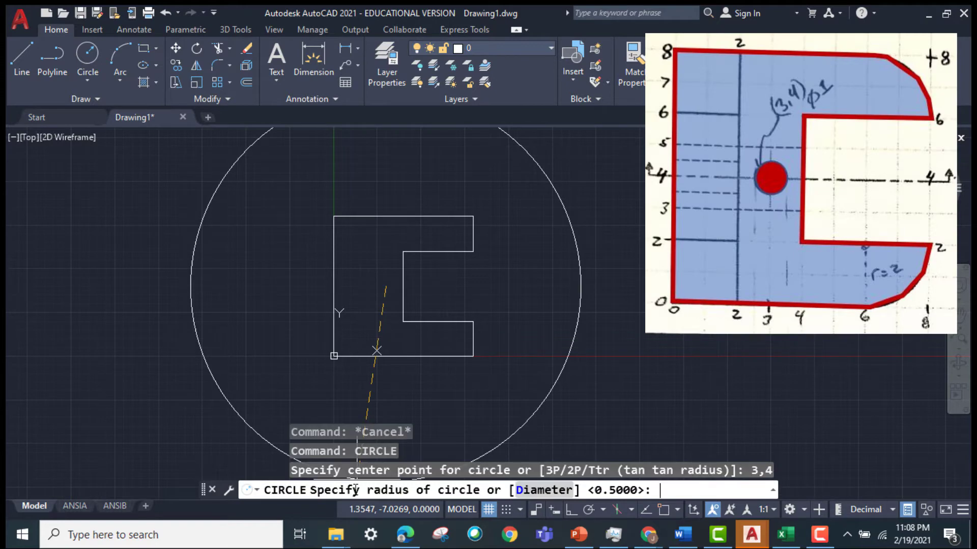
pyautogui.write('0.5')
pyautogui.press('Return')
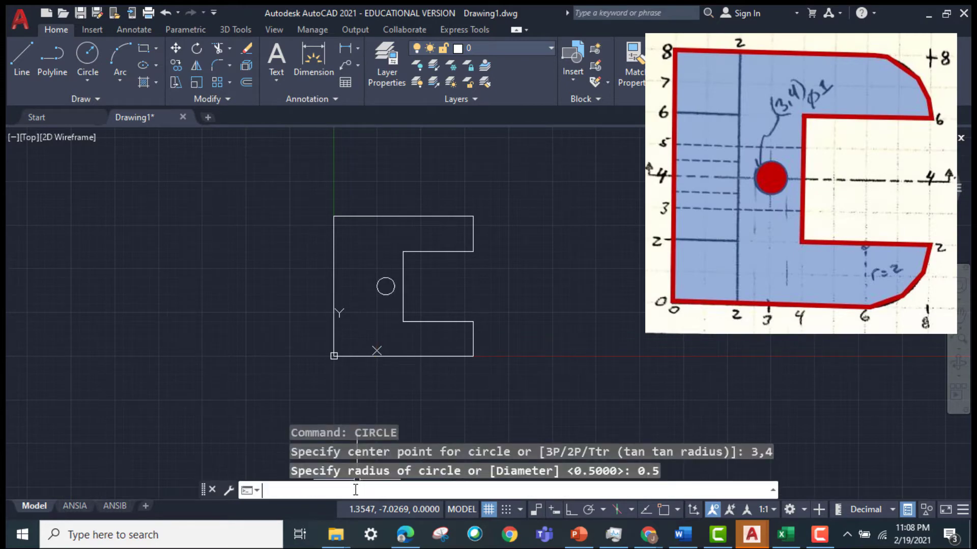
# - Press-pull the C-shaped outline area by -2 to form the solid part
pyautogui.moveTo(566, 375)
pyautogui.keyDown('shift'); pyautogui.mouseDown(button='middle')
pyautogui.moveTo(589, 397)
pyautogui.moveTo(432, 262)
pyautogui.moveTo(431, 321)
pyautogui.moveTo(565, 308)
pyautogui.moveTo(499, 244)
pyautogui.moveTo(501, 222)
pyautogui.mouseUp(button='middle'); pyautogui.keyUp('shift')
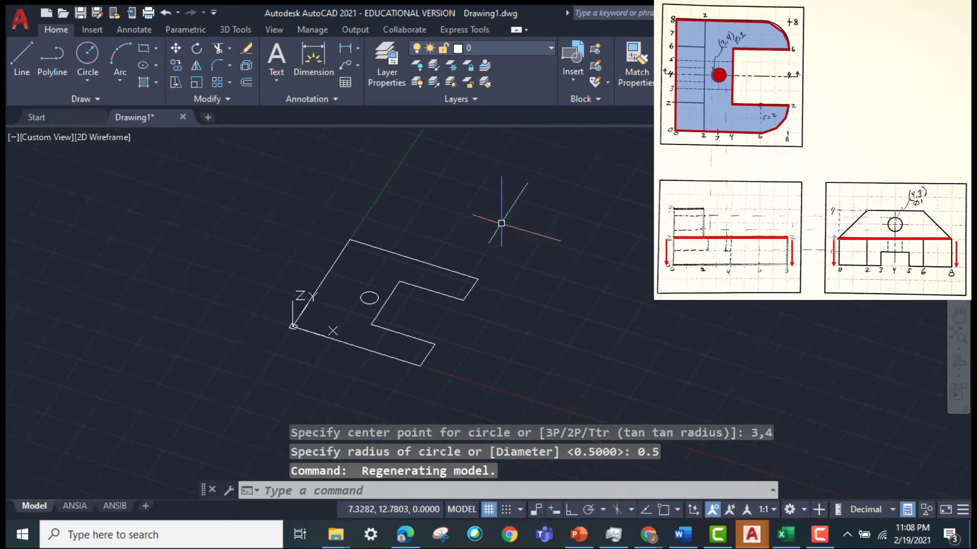
pyautogui.click(242, 32)
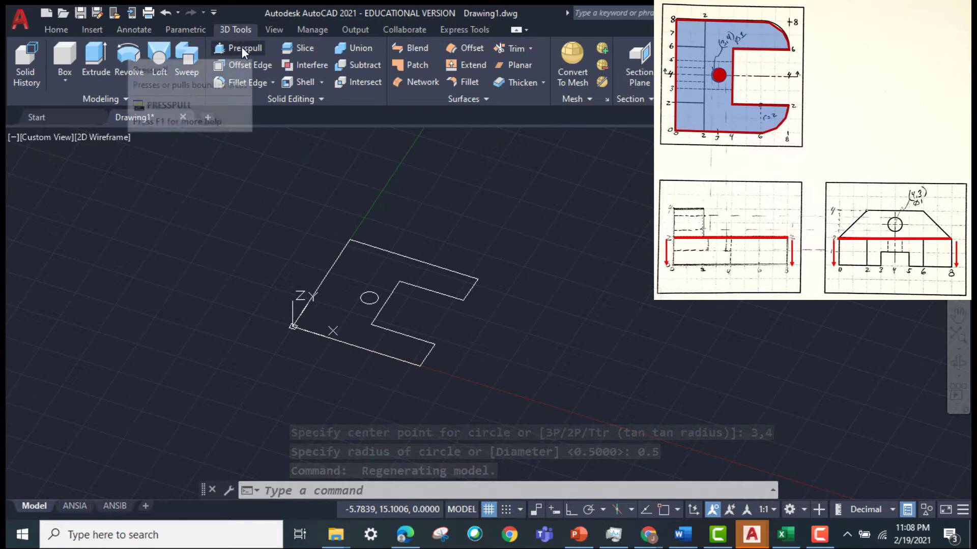
pyautogui.click(242, 47)
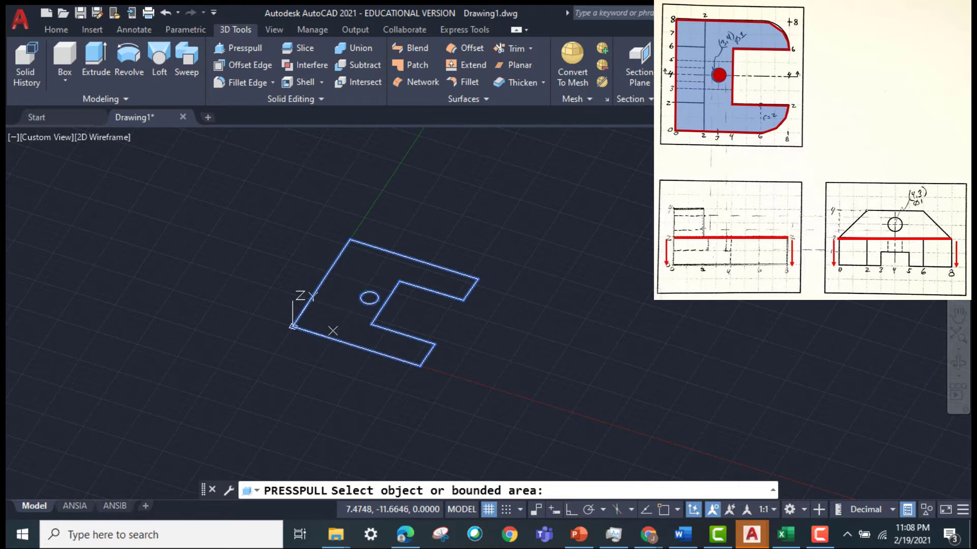
pyautogui.click(332, 331)
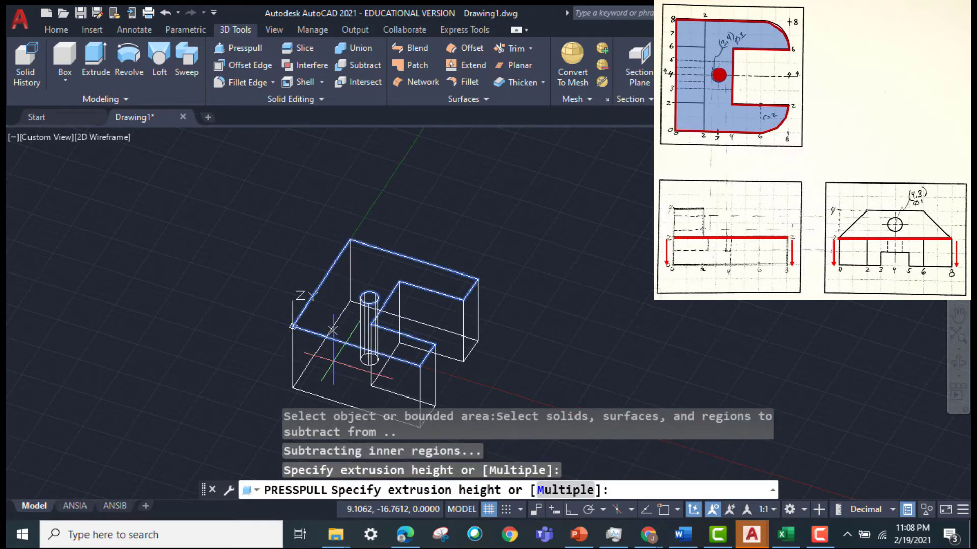
pyautogui.write('-2')
pyautogui.press('Return')
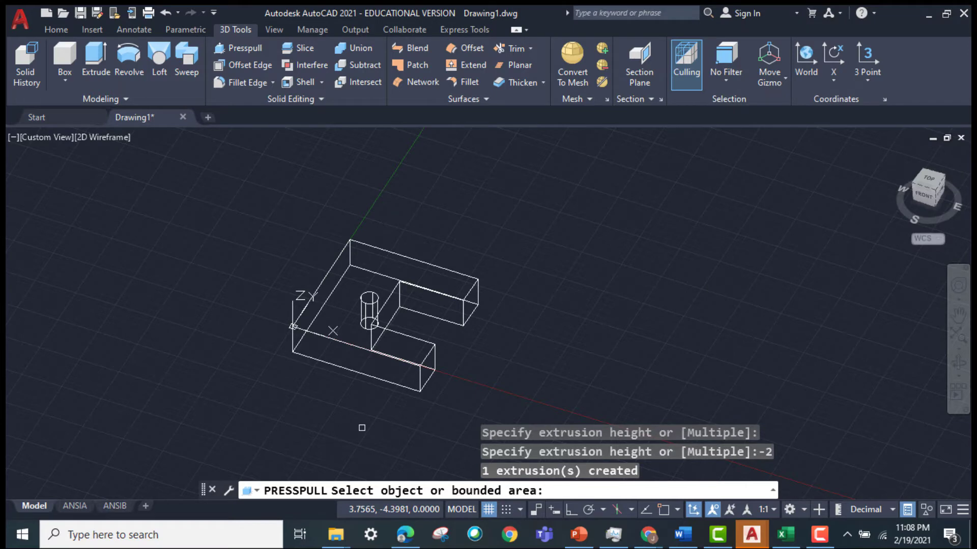
pyautogui.press('Return')
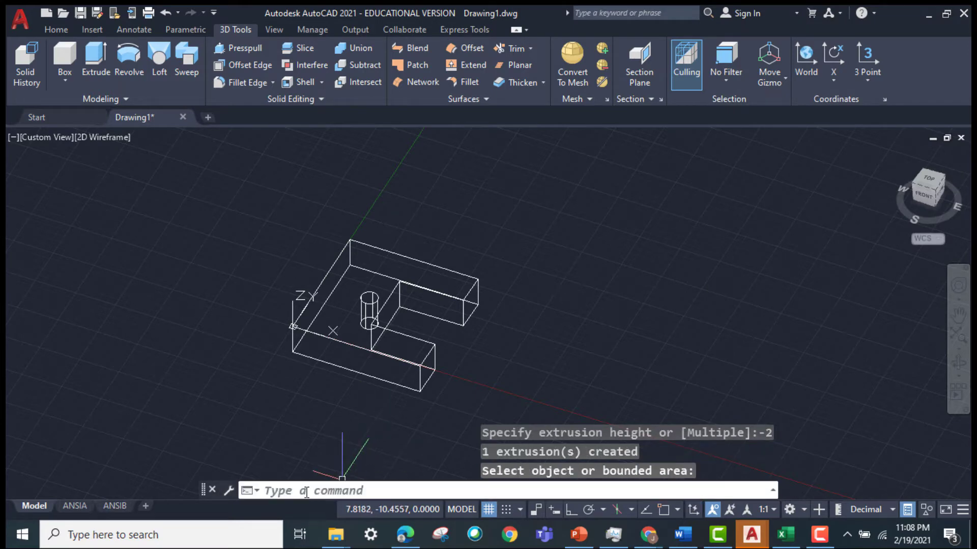
# - Draw a rectangle from corner 0,0 to corner 2,8
pyautogui.write('rec')
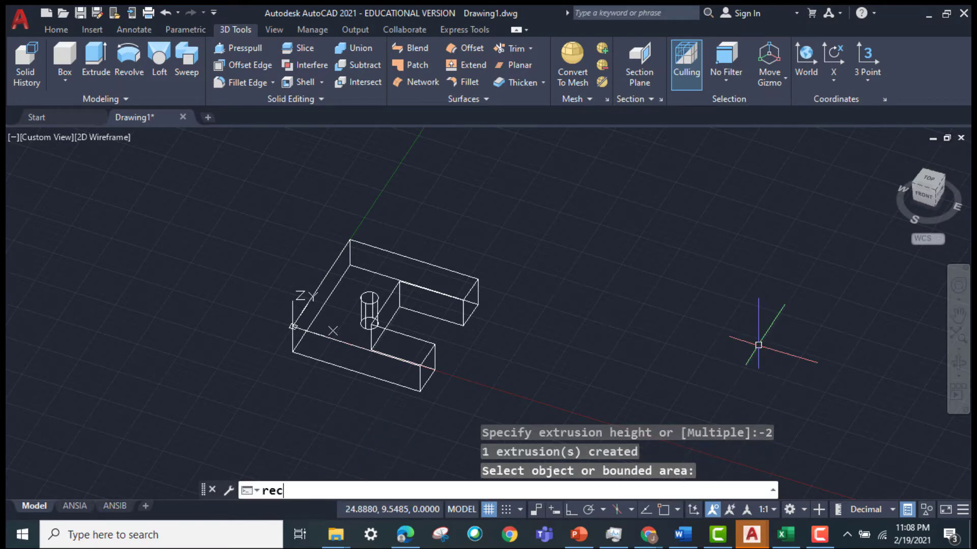
pyautogui.press('Return')
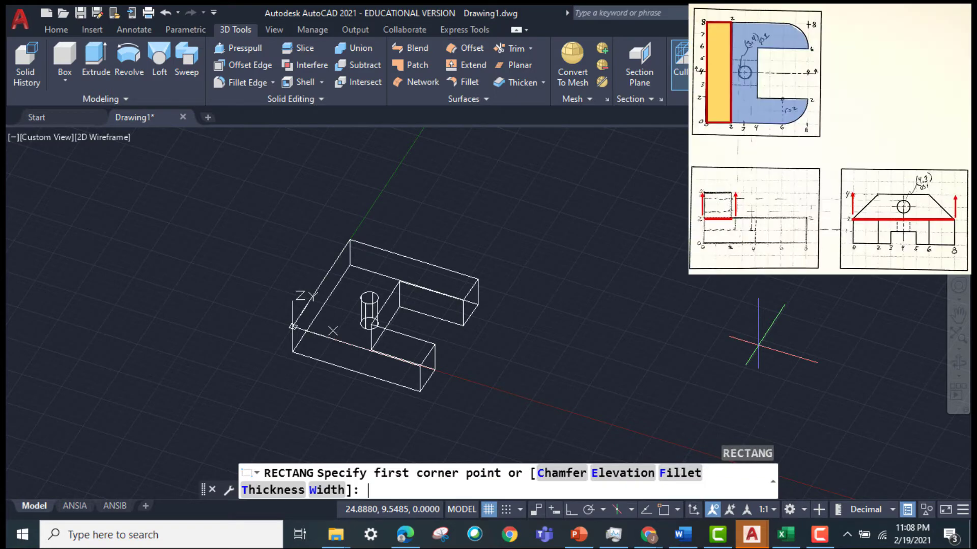
pyautogui.press('Return')
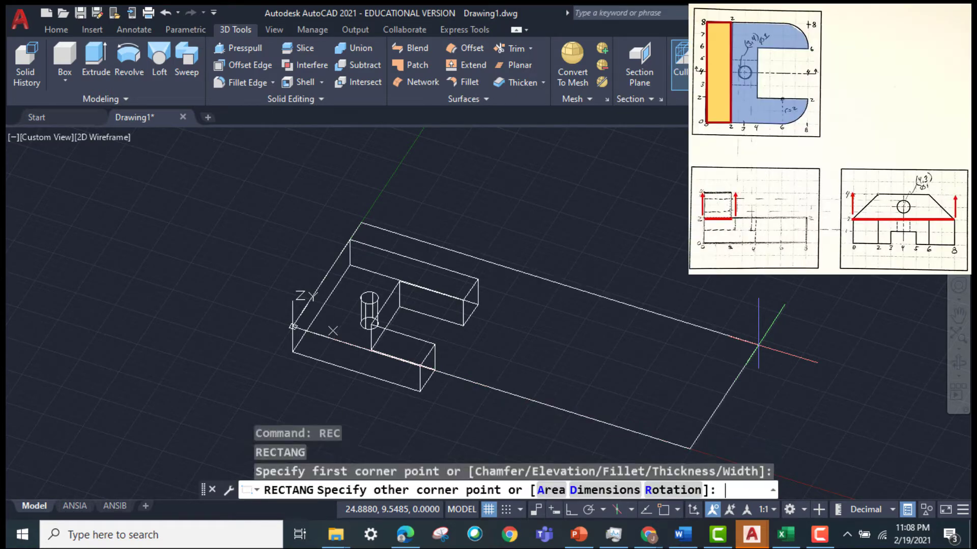
pyautogui.write('2,8')
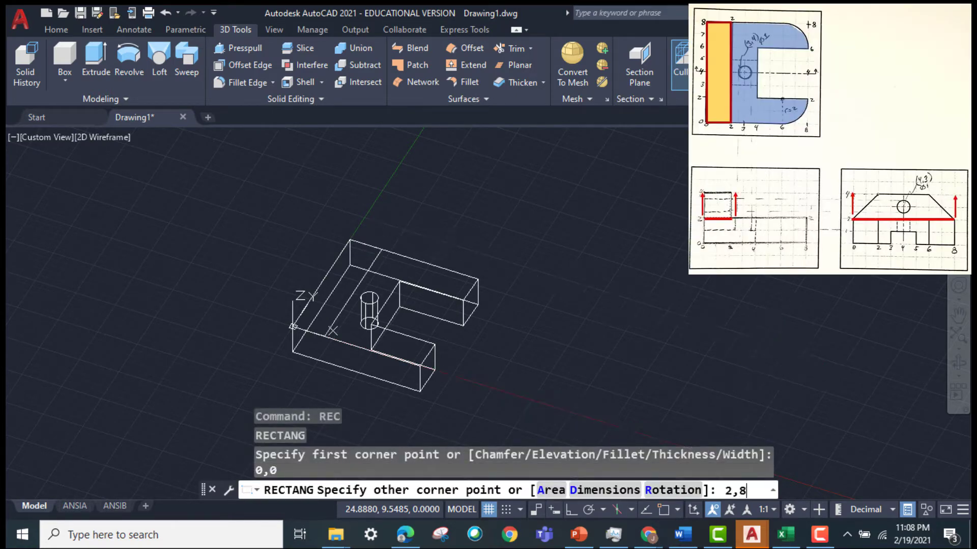
pyautogui.press('Return')
# - Press-pull the 2 by 8 rectangle up 2 units into a raised block
pyautogui.keyDown('shift'); pyautogui.moveTo(627, 295); pyautogui.dragTo(609, 253, button='middle'); pyautogui.keyUp('shift')
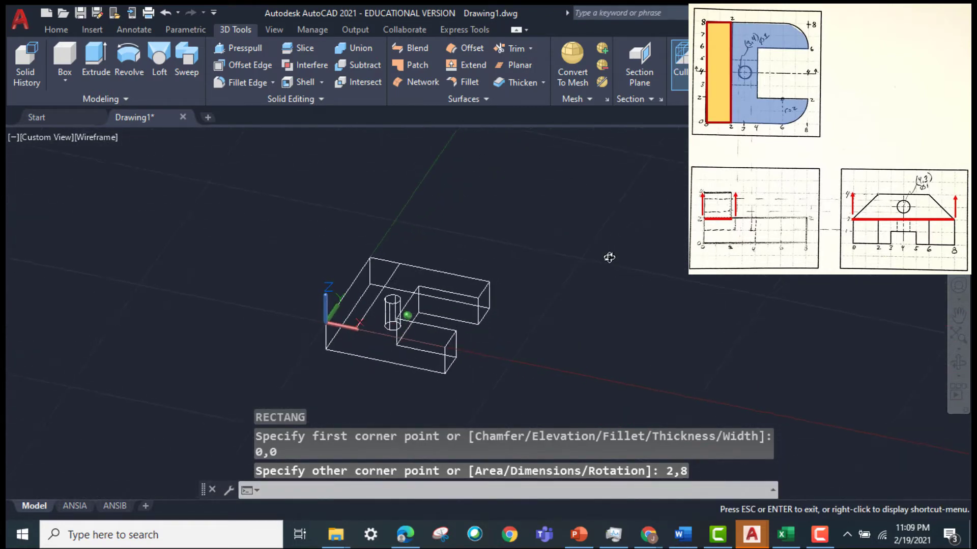
pyautogui.keyDown('shift'); pyautogui.moveTo(608, 253); pyautogui.dragTo(608, 242, button='middle'); pyautogui.keyUp('shift')
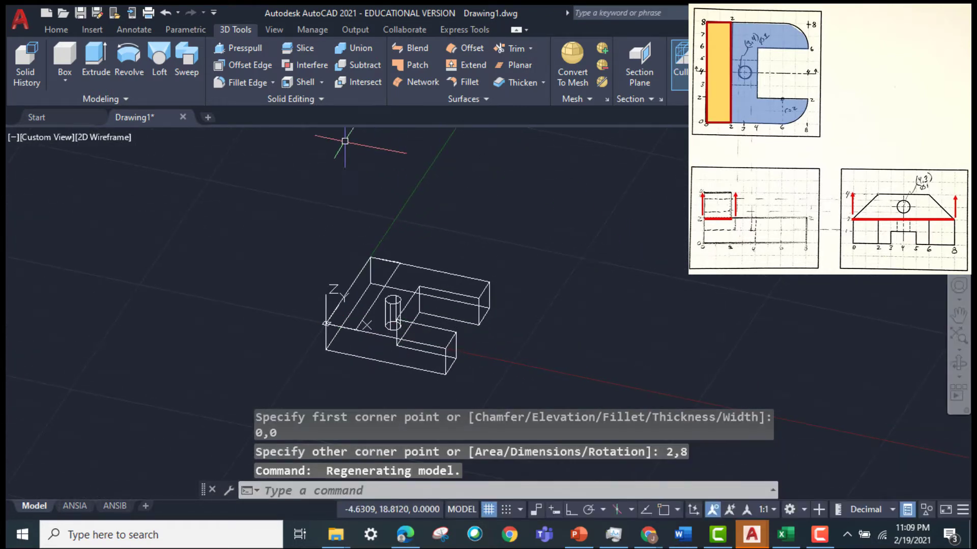
pyautogui.click(252, 46)
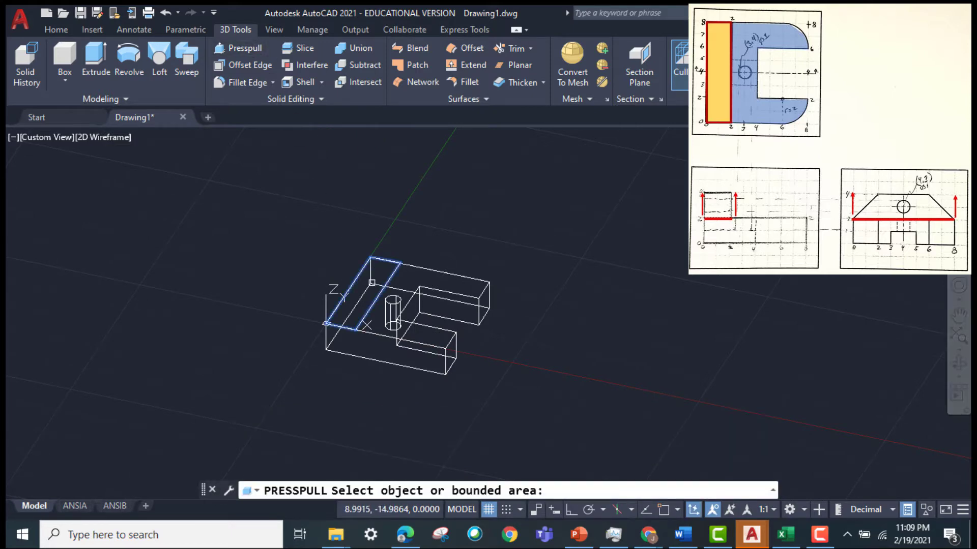
pyautogui.click(371, 283)
pyautogui.press('Return')
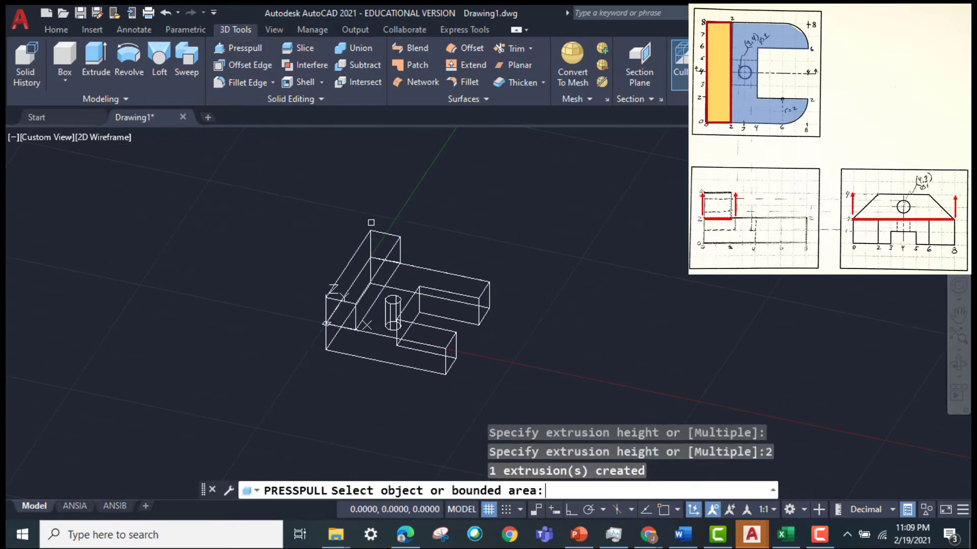
pyautogui.moveTo(488, 235)
pyautogui.keyDown('shift'); pyautogui.mouseDown(button='middle')
pyautogui.moveTo(508, 296)
pyautogui.moveTo(512, 216)
pyautogui.moveTo(709, 100)
pyautogui.mouseUp(button='middle'); pyautogui.keyUp('shift')
# - Start Chamfer Edge and set both chamfer distances to 2
pyautogui.scroll(1, 486, 225)
pyautogui.scroll(4, 490, 228)
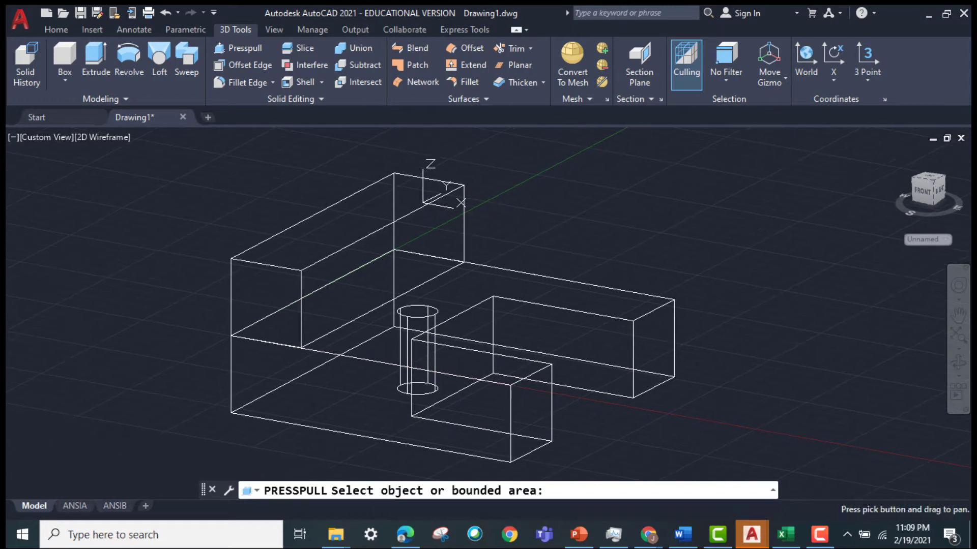
pyautogui.click(273, 81)
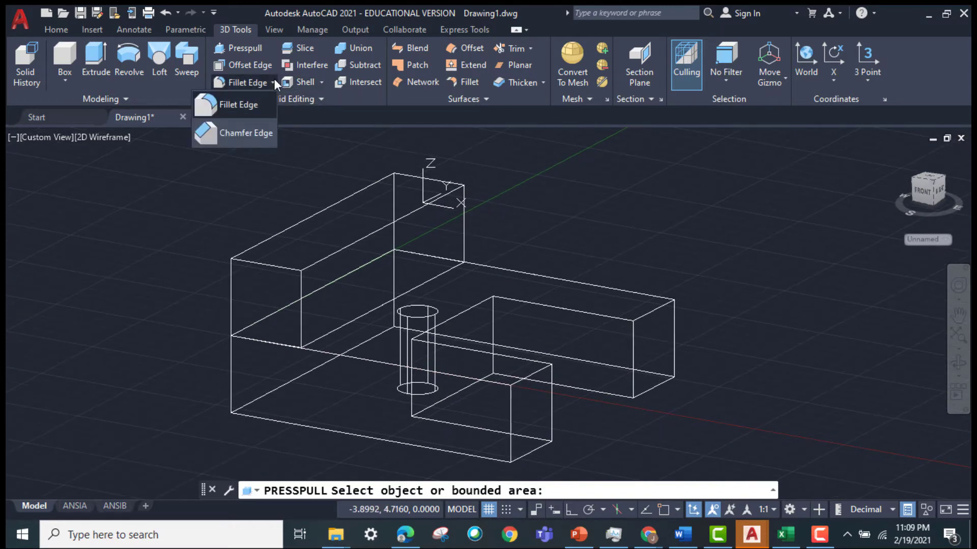
pyautogui.click(247, 135)
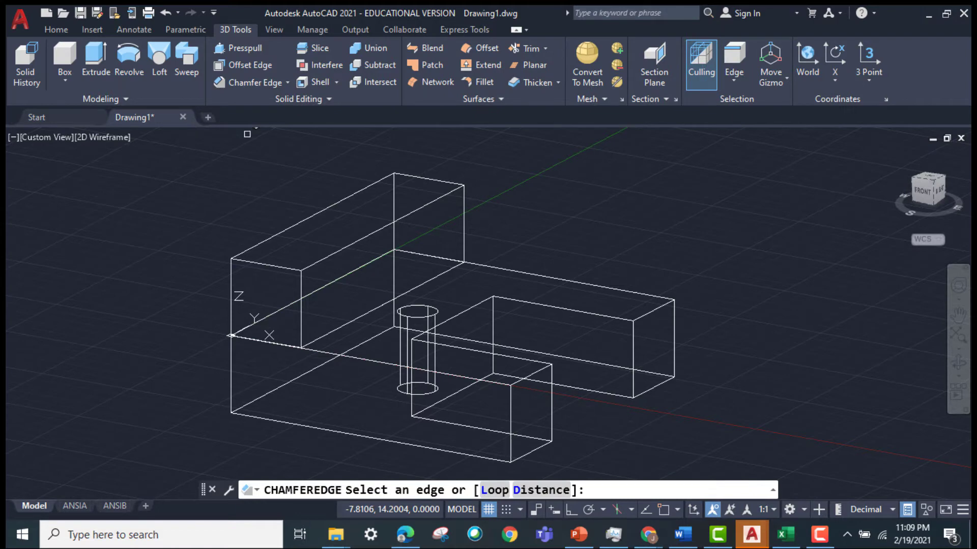
pyautogui.click(538, 490)
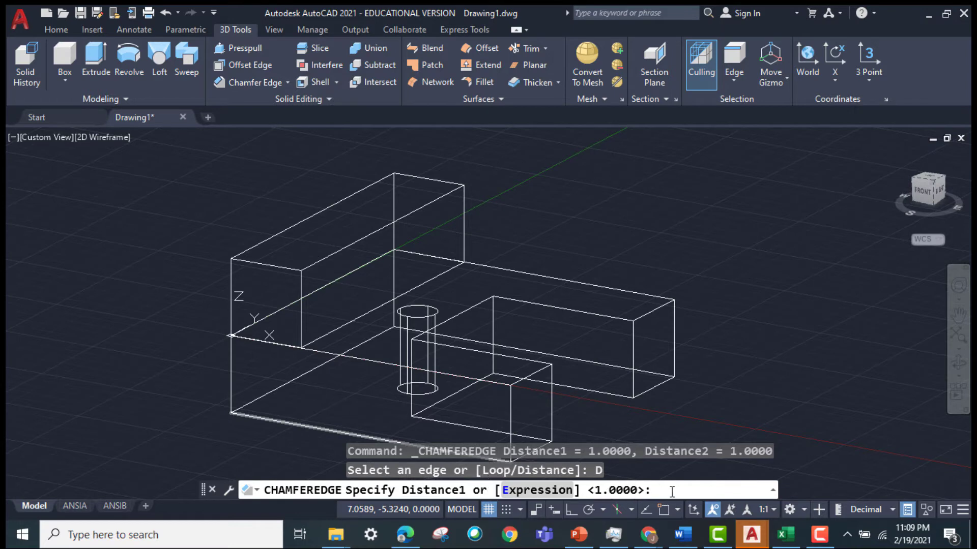
pyautogui.write('2')
pyautogui.press('Return')
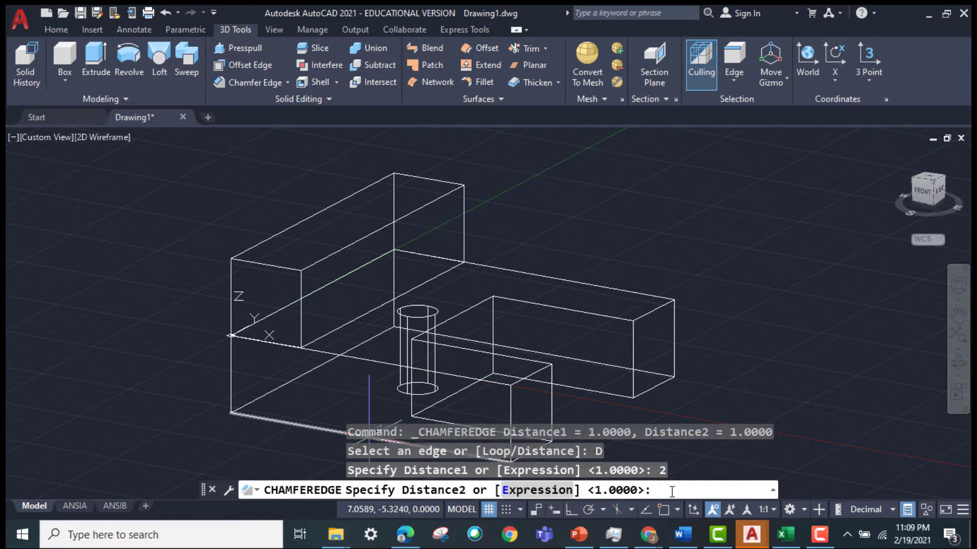
pyautogui.press('Return')
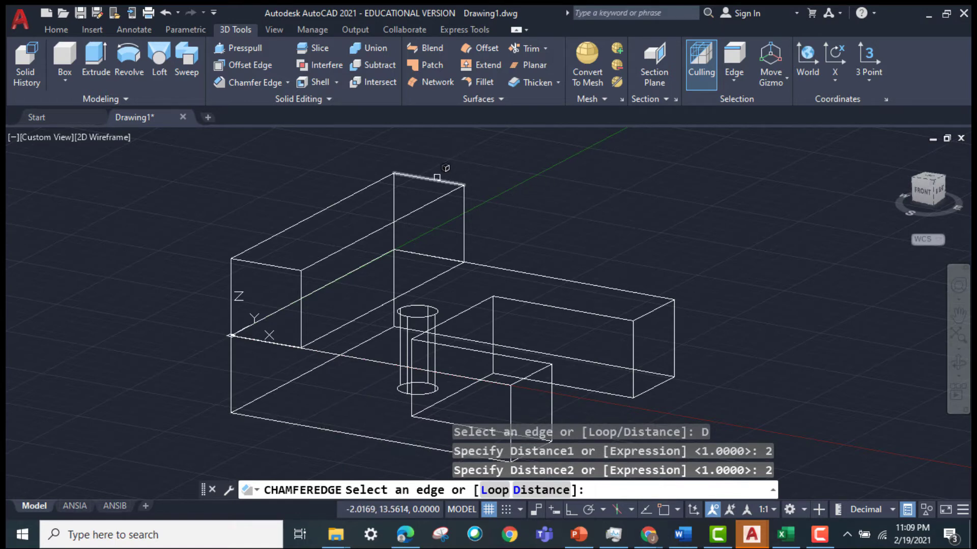
# - Apply the 2 by 2 chamfer to the tall block's top edge and adjacent edge
pyautogui.click(437, 177)
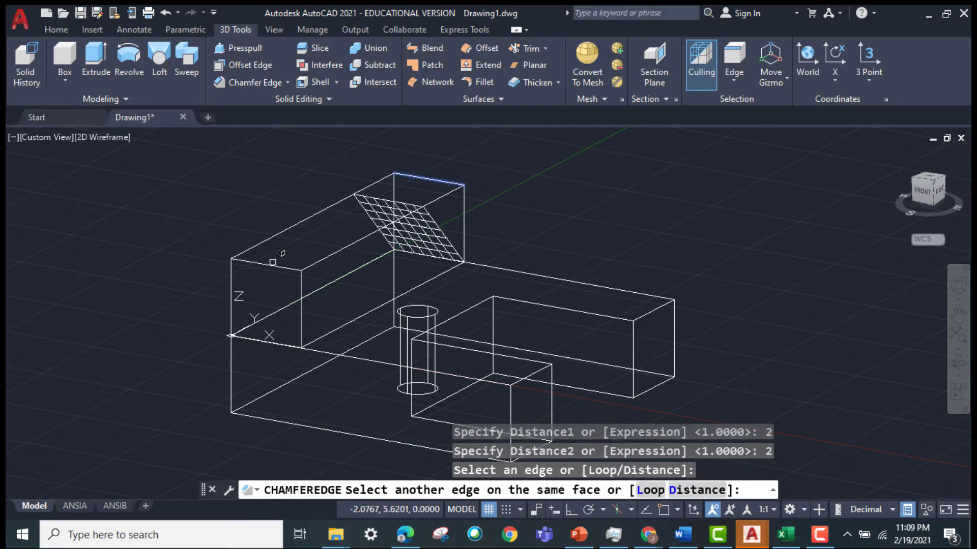
pyautogui.click(273, 264)
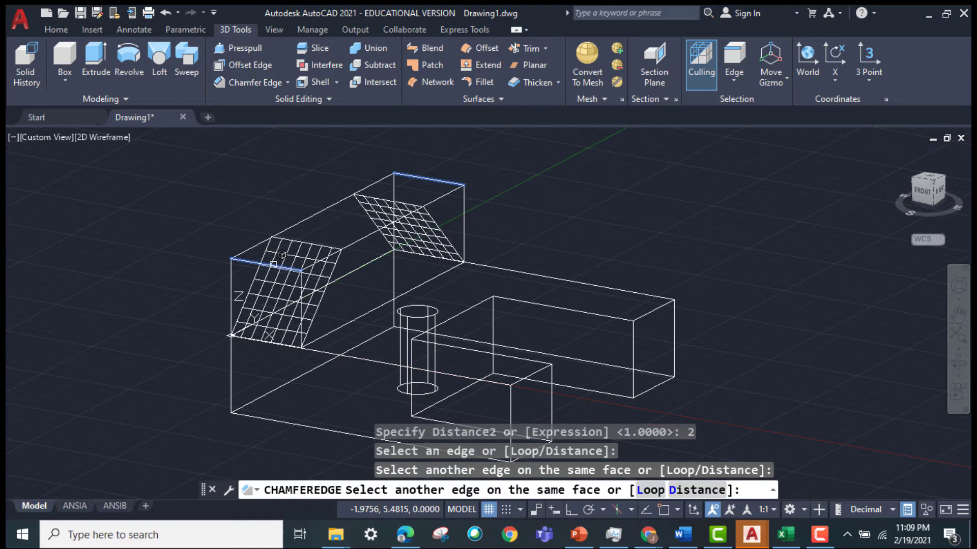
pyautogui.press('Return')
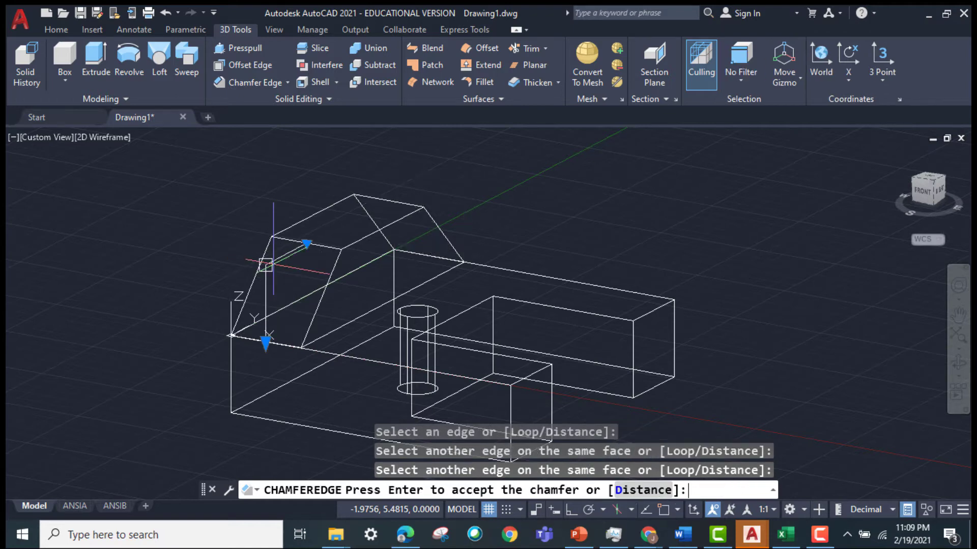
pyautogui.press('Return')
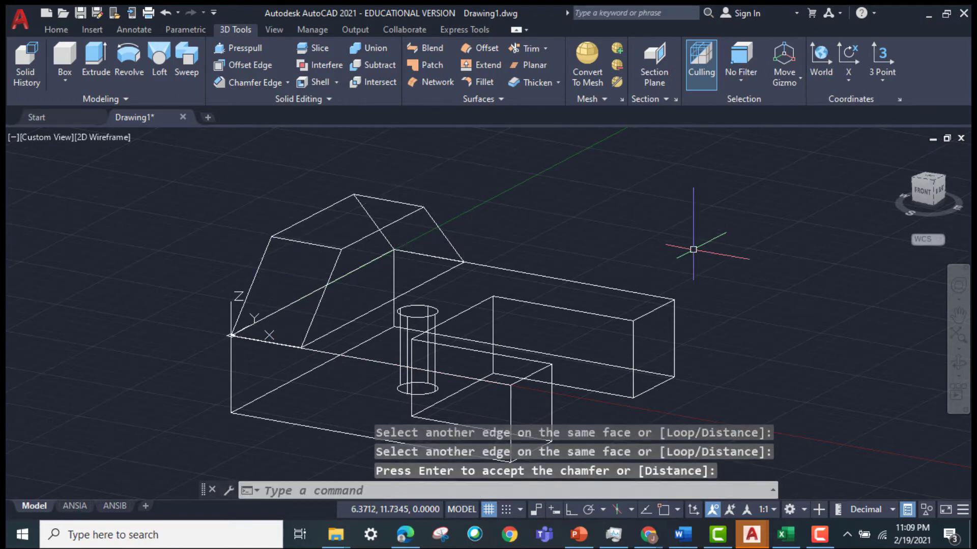
pyautogui.scroll(3, 693, 251)
pyautogui.scroll(-5, 693, 250)
pyautogui.scroll(1, 693, 249)
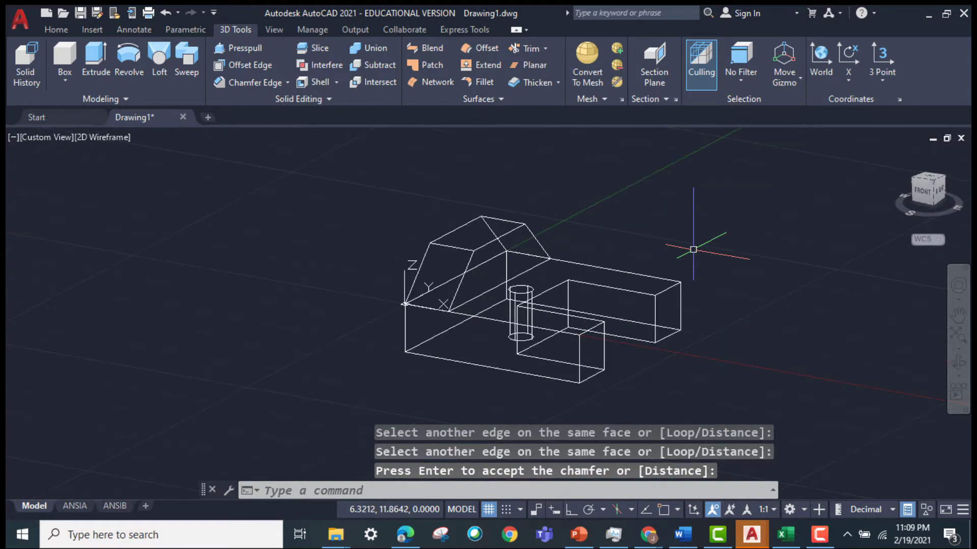
# - Orbit to the block's side and rotate the UCS -90° about its Y axis
pyautogui.moveTo(694, 249)
pyautogui.keyDown('shift'); pyautogui.mouseDown(button='middle')
pyautogui.moveTo(780, 276)
pyautogui.moveTo(712, 304)
pyautogui.moveTo(665, 303)
pyautogui.moveTo(774, 312)
pyautogui.moveTo(838, 258)
pyautogui.moveTo(819, 246)
pyautogui.moveTo(819, 294)
pyautogui.mouseUp(button='middle'); pyautogui.keyUp('shift')
pyautogui.press('Return')
pyautogui.scroll(3, 753, 358)
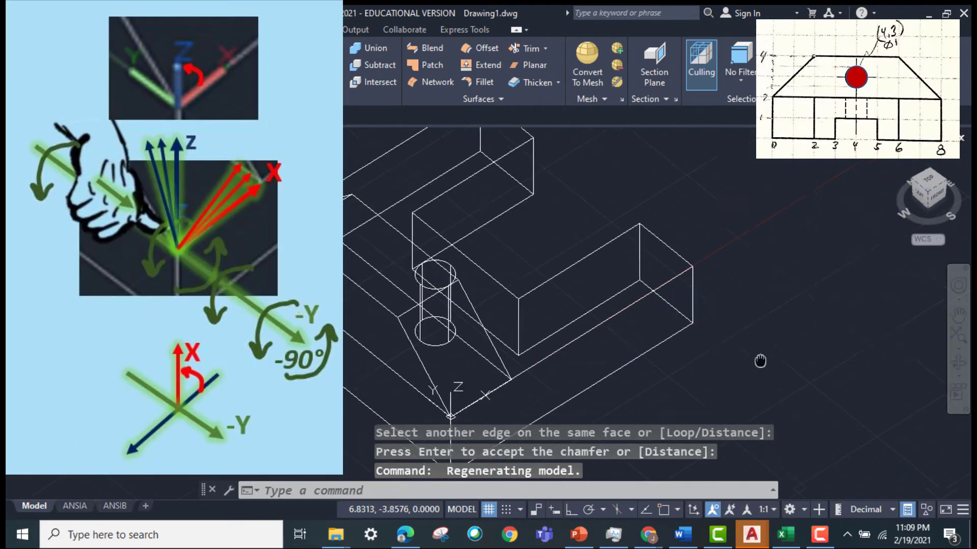
pyautogui.moveTo(758, 359); pyautogui.dragTo(773, 301, button='middle')
pyautogui.keyDown('shift'); pyautogui.moveTo(709, 339); pyautogui.dragTo(697, 338, button='middle'); pyautogui.keyUp('shift')
pyautogui.write('UCS')
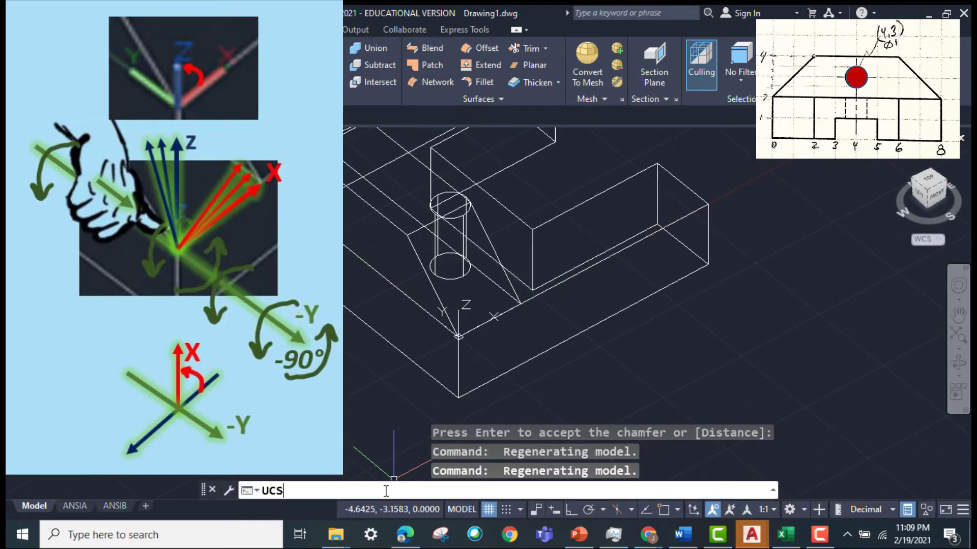
pyautogui.press('Return')
pyautogui.write('y')
pyautogui.press('Return')
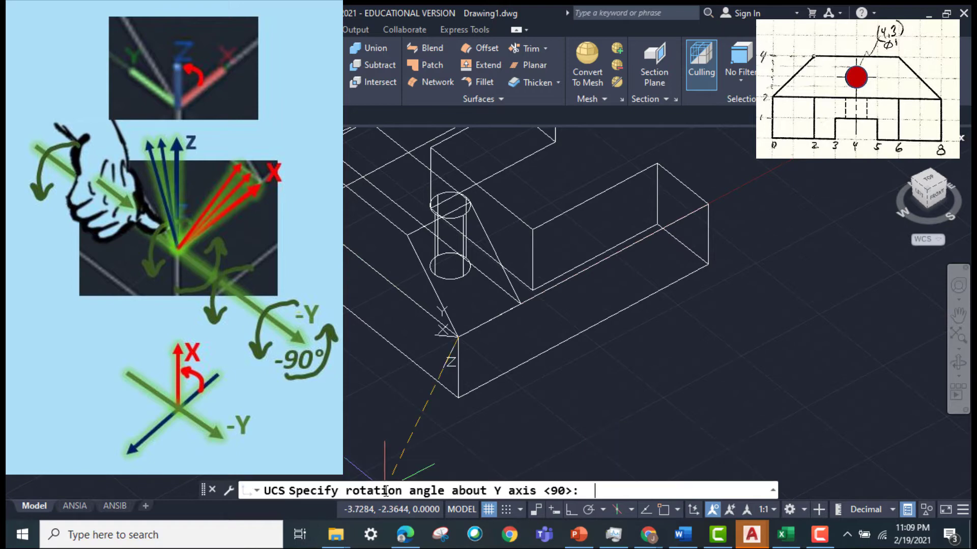
pyautogui.press('Return')
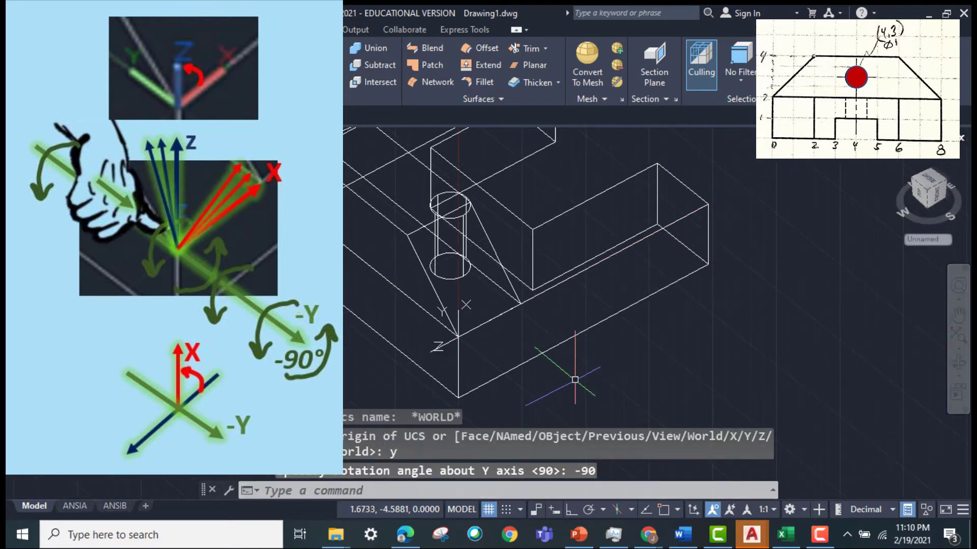
pyautogui.moveTo(585, 402)
pyautogui.keyDown('shift'); pyautogui.mouseDown(button='middle')
pyautogui.moveTo(664, 355)
pyautogui.moveTo(669, 343)
pyautogui.moveTo(621, 339)
pyautogui.moveTo(626, 288)
pyautogui.moveTo(619, 331)
pyautogui.moveTo(704, 364)
pyautogui.moveTo(714, 385)
pyautogui.mouseUp(button='middle'); pyautogui.keyUp('shift')
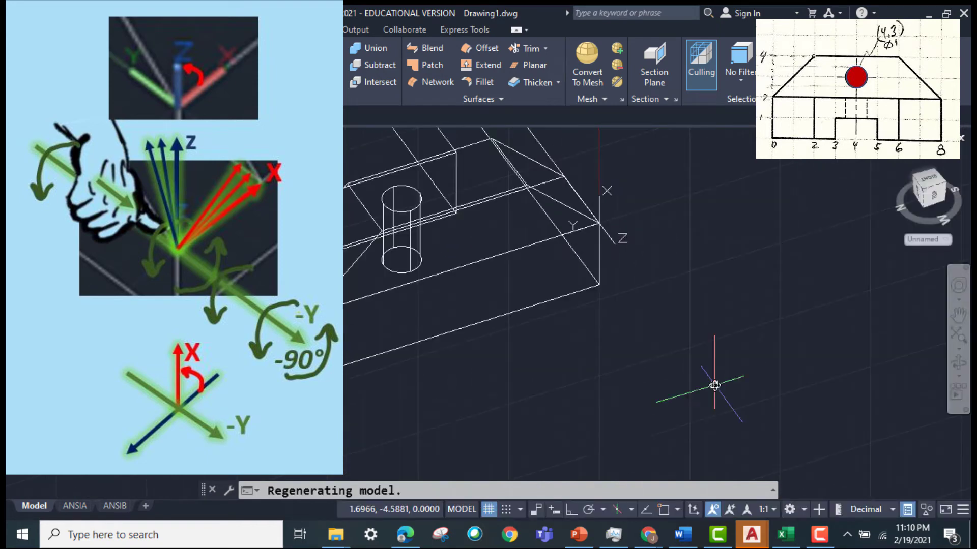
pyautogui.click(400, 491)
pyautogui.write('CIR')
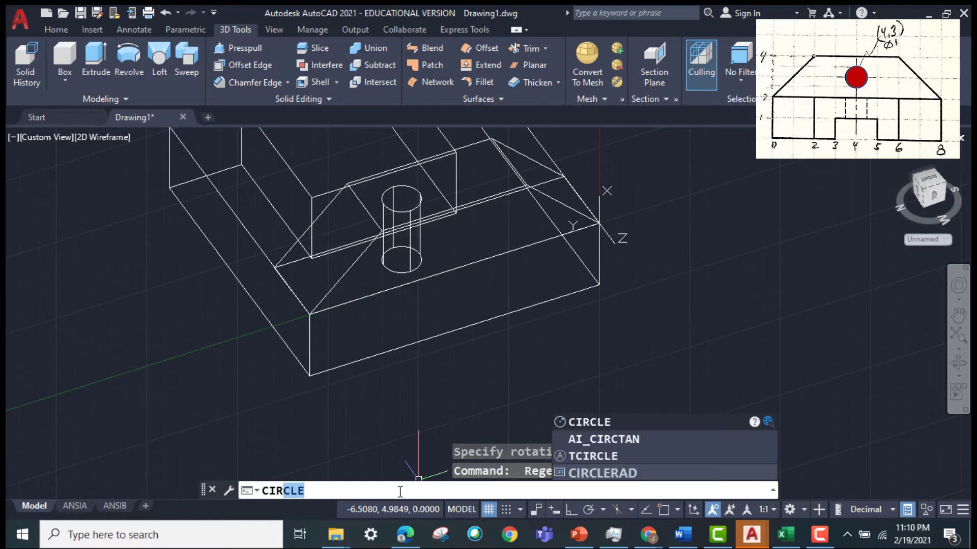
# - Draw a 0.5-radius circle at 1,4 on the sloped block's side face
pyautogui.press('Return')
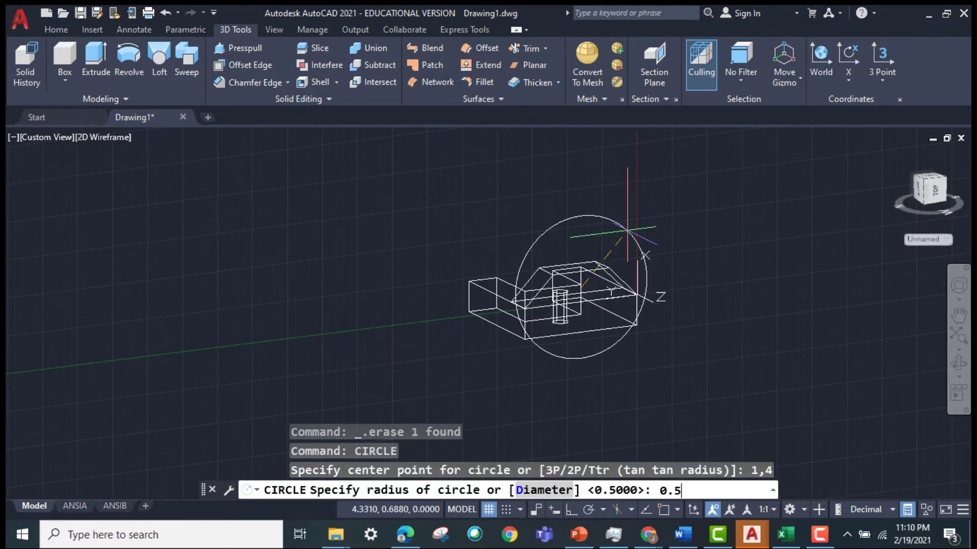
pyautogui.press('Return')
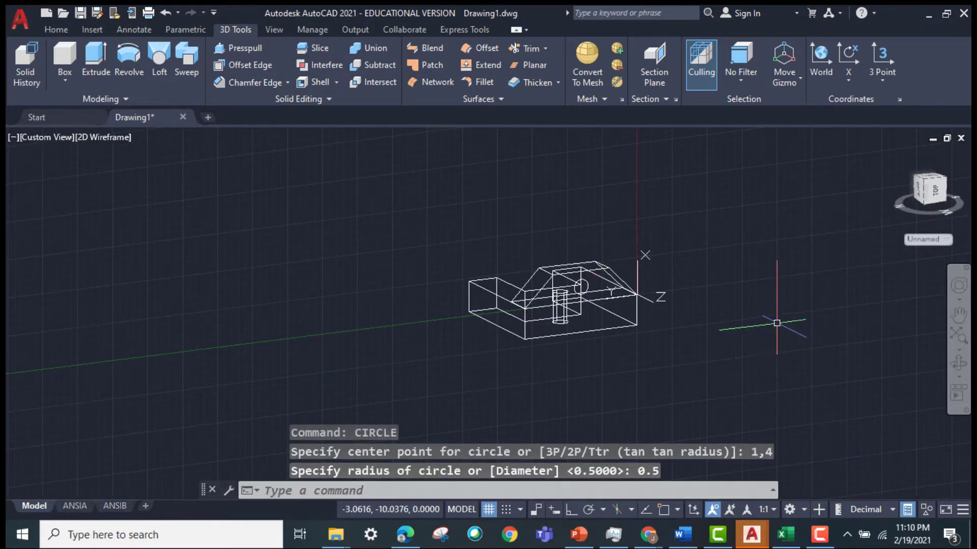
pyautogui.moveTo(811, 344)
pyautogui.keyDown('shift'); pyautogui.mouseDown(button='middle')
pyautogui.moveTo(599, 350)
pyautogui.moveTo(682, 360)
pyautogui.moveTo(662, 325)
pyautogui.moveTo(657, 331)
pyautogui.mouseUp(button='middle'); pyautogui.keyUp('shift')
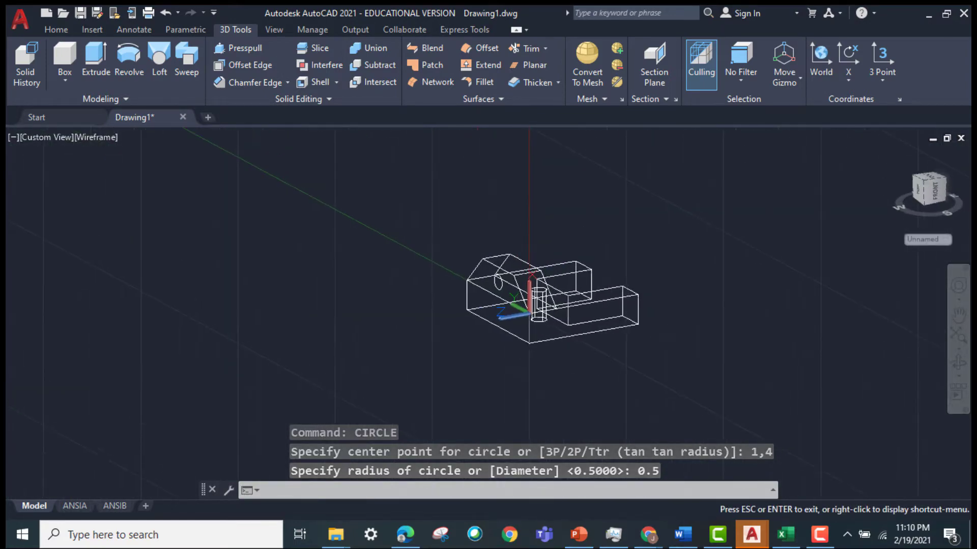
pyautogui.press('Escape')
pyautogui.scroll(5, 657, 331)
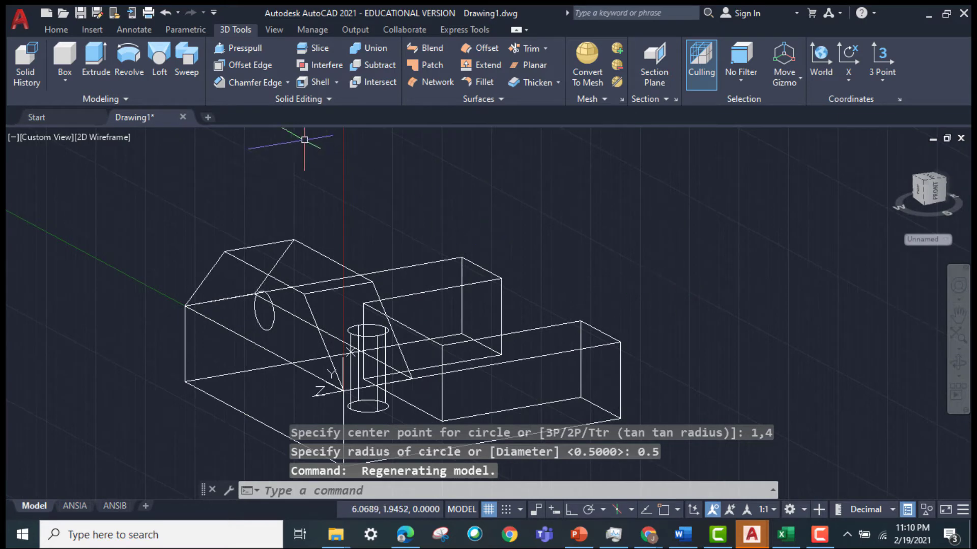
# - Press-pull the circle through the sloped block to cut a horizontal hole
pyautogui.click(246, 50)
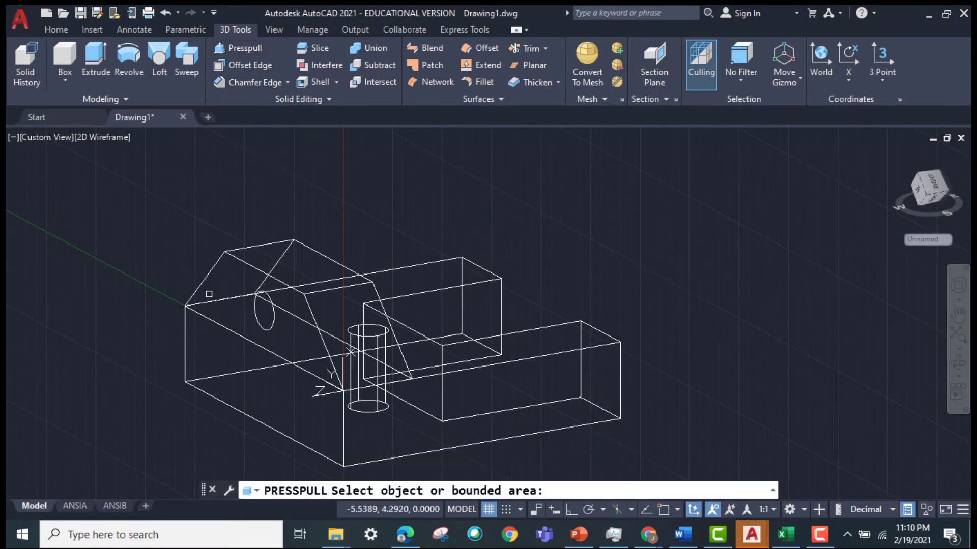
pyautogui.click(262, 311)
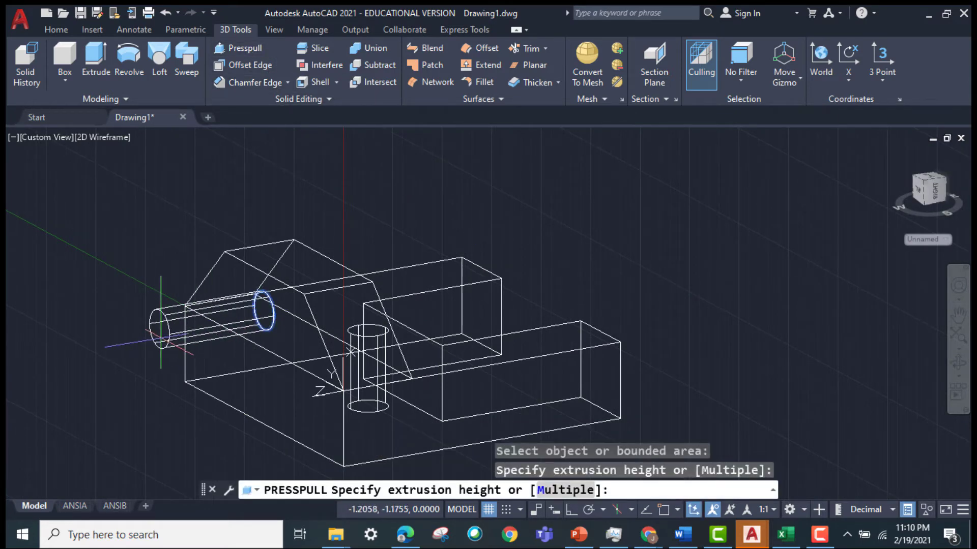
pyautogui.click(688, 244)
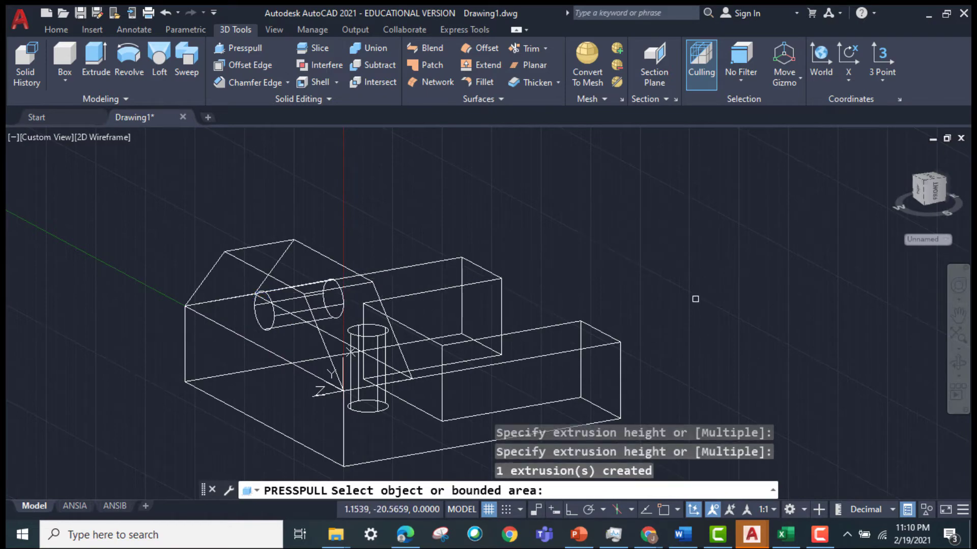
pyautogui.keyDown('shift'); pyautogui.moveTo(691, 294); pyautogui.dragTo(746, 331, button='middle'); pyautogui.keyUp('shift')
pyautogui.moveTo(581, 333)
pyautogui.keyDown('shift'); pyautogui.mouseDown(button='middle')
pyautogui.moveTo(499, 305)
pyautogui.moveTo(524, 261)
pyautogui.moveTo(540, 299)
pyautogui.mouseUp(button='middle'); pyautogui.keyUp('shift')
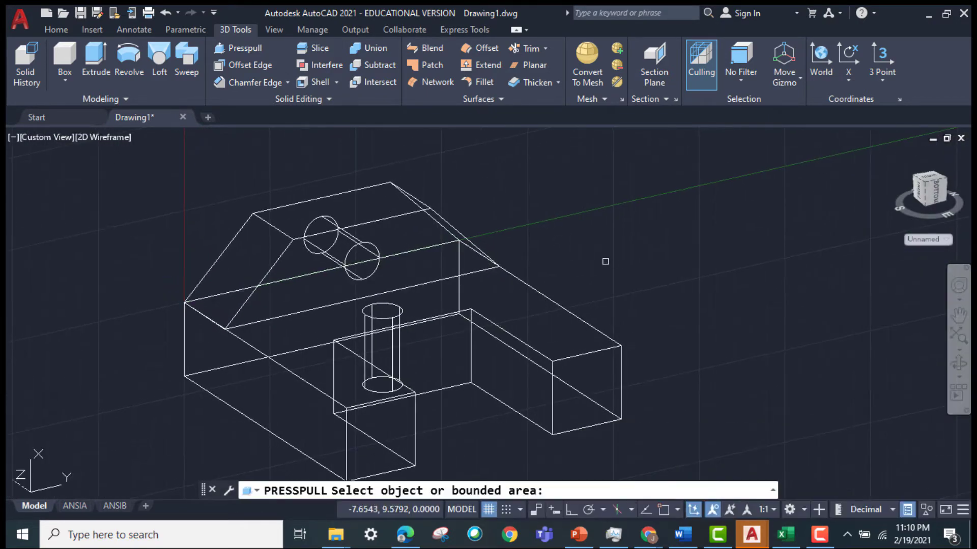
pyautogui.press('Escape')
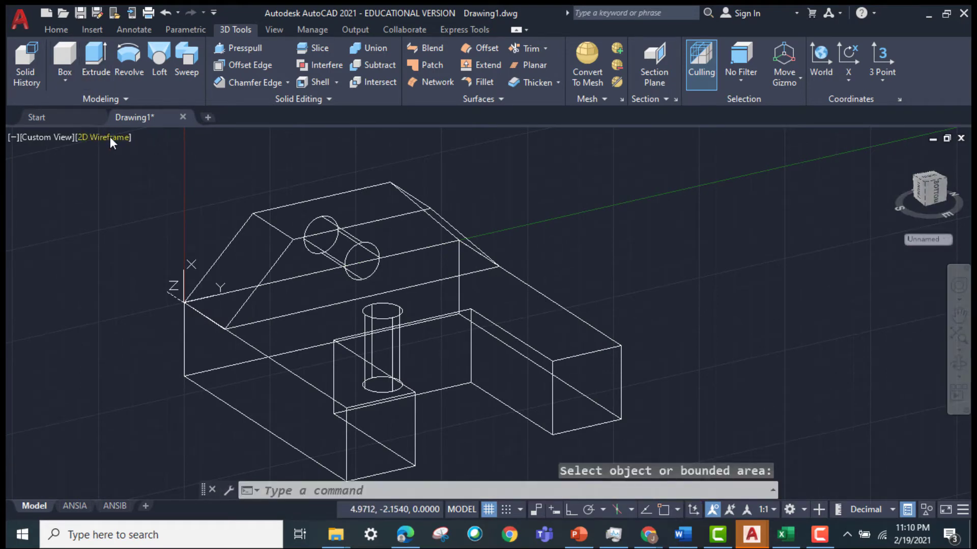
# - Switch the viewport to the Conceptual visual style and orbit the shaded part
pyautogui.click(112, 138)
pyautogui.click(136, 189)
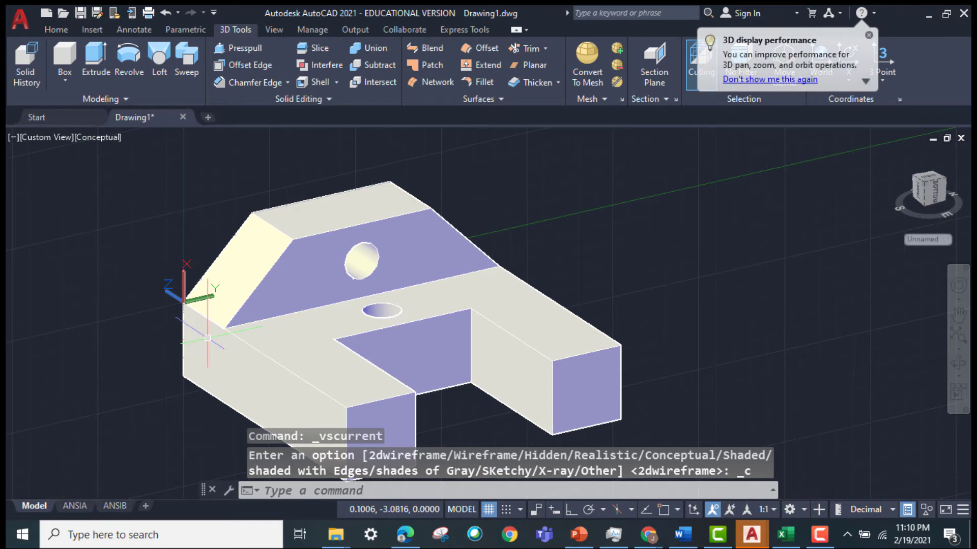
pyautogui.moveTo(753, 285)
pyautogui.keyDown('shift'); pyautogui.mouseDown(button='middle')
pyautogui.moveTo(691, 319)
pyautogui.moveTo(721, 284)
pyautogui.mouseUp(button='middle'); pyautogui.keyUp('shift')
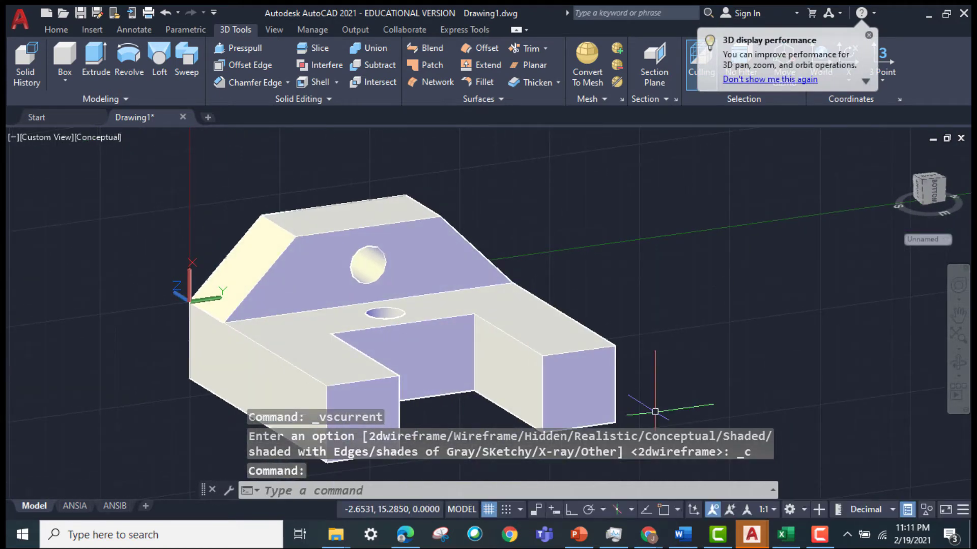
pyautogui.click(438, 491)
pyautogui.write('UC')
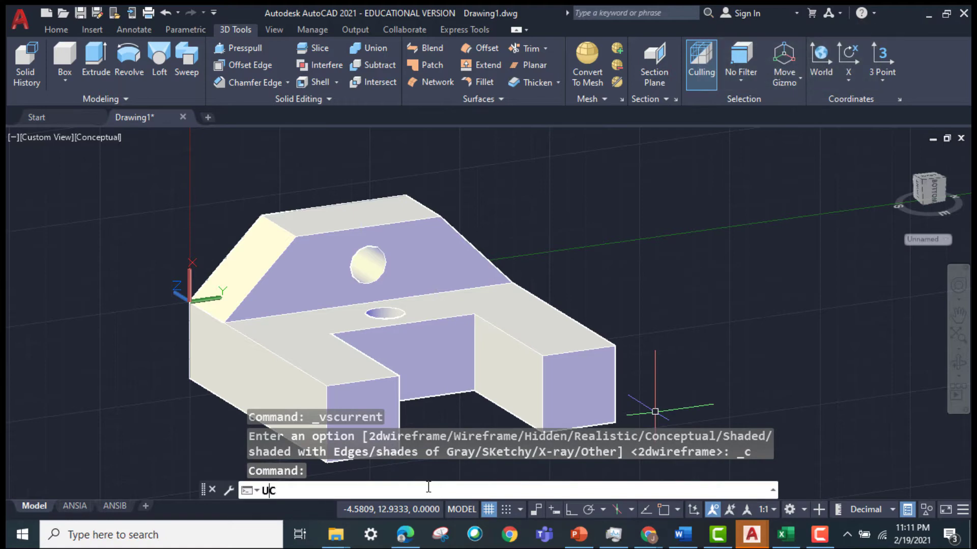
# - Start a new UCS with object snap, snap tracking and ortho turned on
pyautogui.write('s')
pyautogui.press('Return')
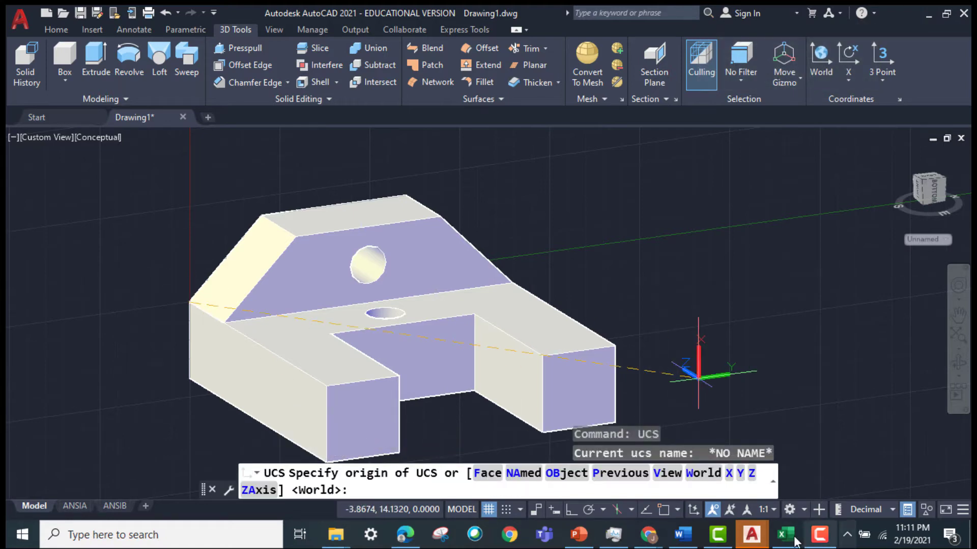
pyautogui.click(676, 509)
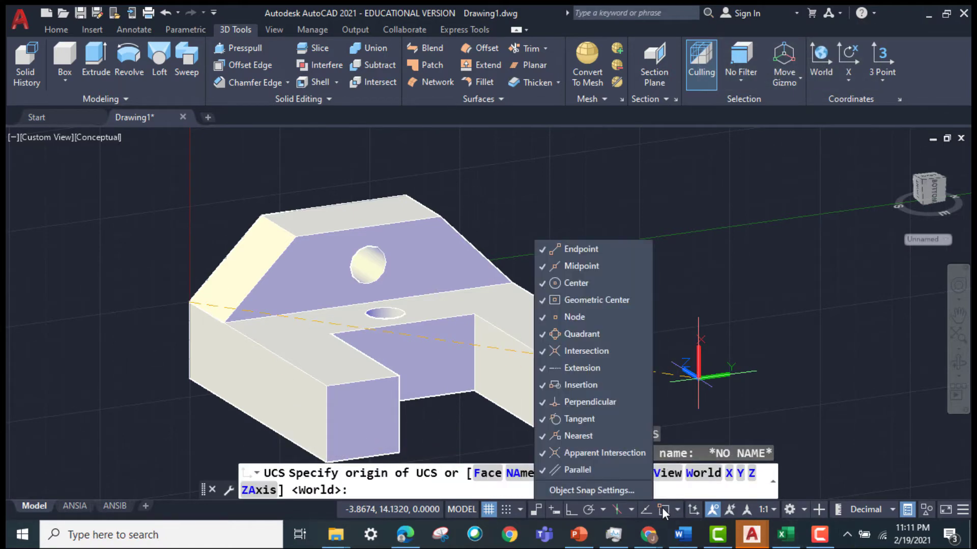
pyautogui.click(644, 509)
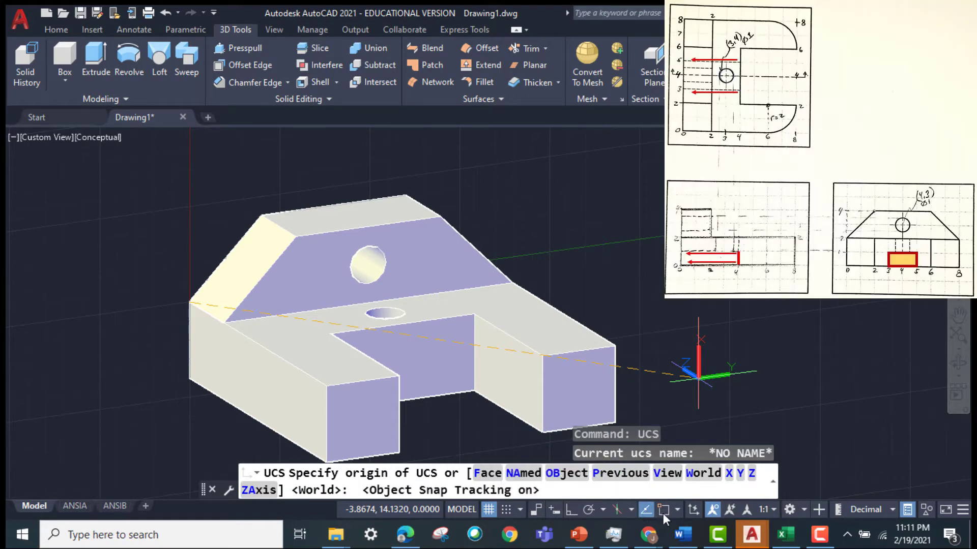
pyautogui.click(663, 513)
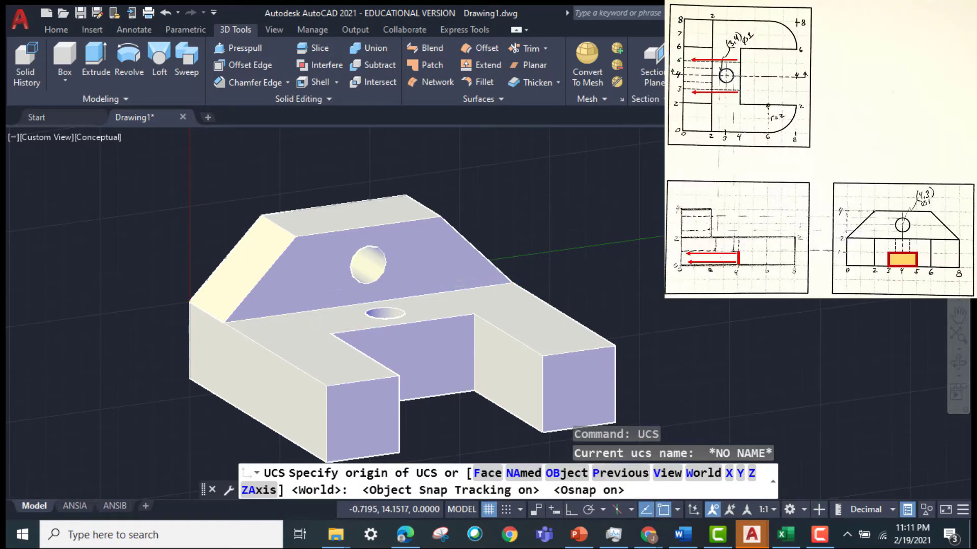
pyautogui.keyDown('shift'); pyautogui.moveTo(645, 246); pyautogui.dragTo(661, 227, button='middle'); pyautogui.keyUp('shift')
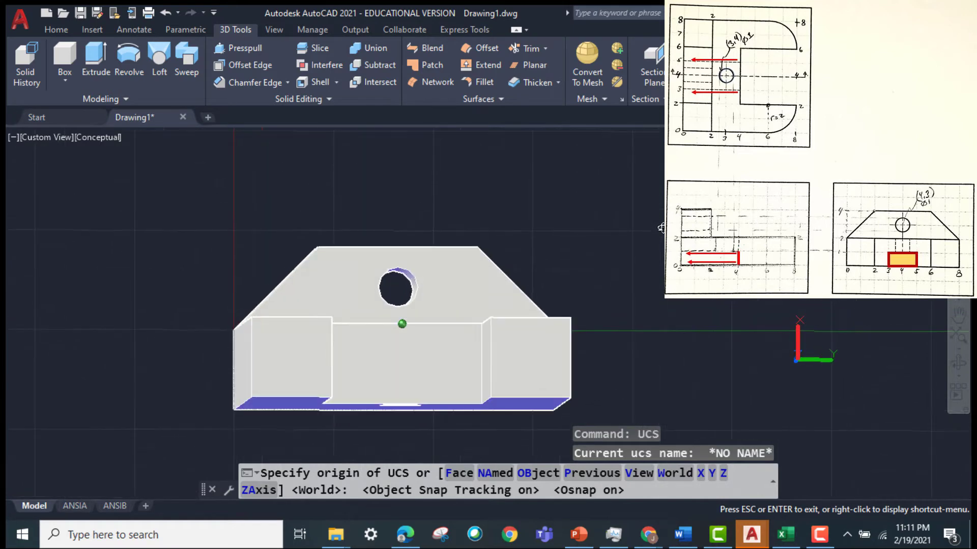
pyautogui.press('Escape')
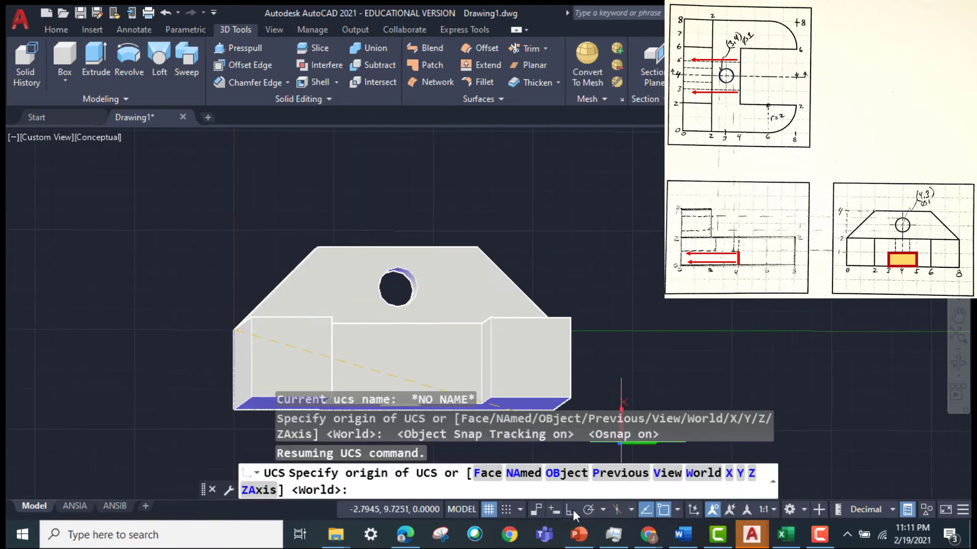
pyautogui.click(570, 509)
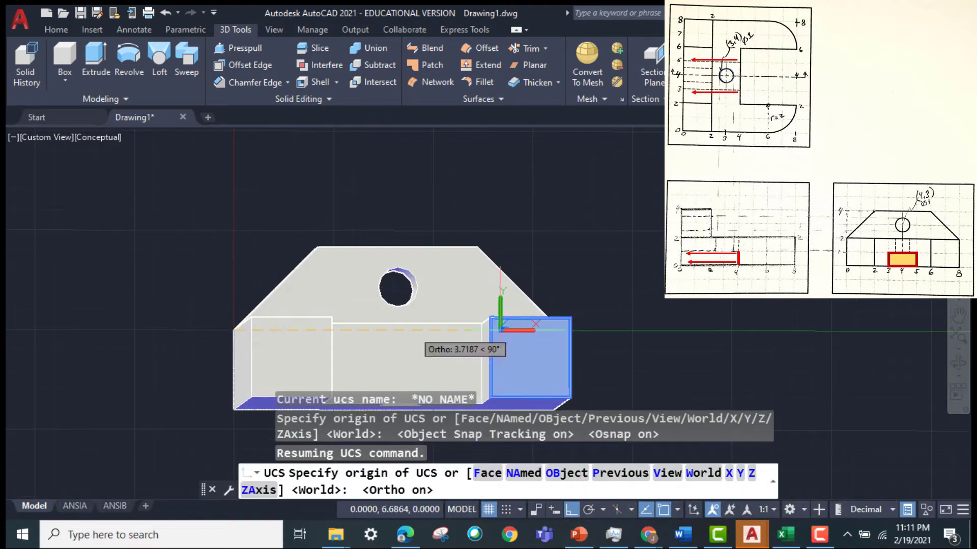
# - Place the UCS origin at the slot's inner corner, X along its bottom edge
pyautogui.moveTo(651, 325)
pyautogui.keyDown('shift'); pyautogui.mouseDown(button='middle')
pyautogui.moveTo(624, 290)
pyautogui.moveTo(603, 311)
pyautogui.mouseUp(button='middle'); pyautogui.keyUp('shift')
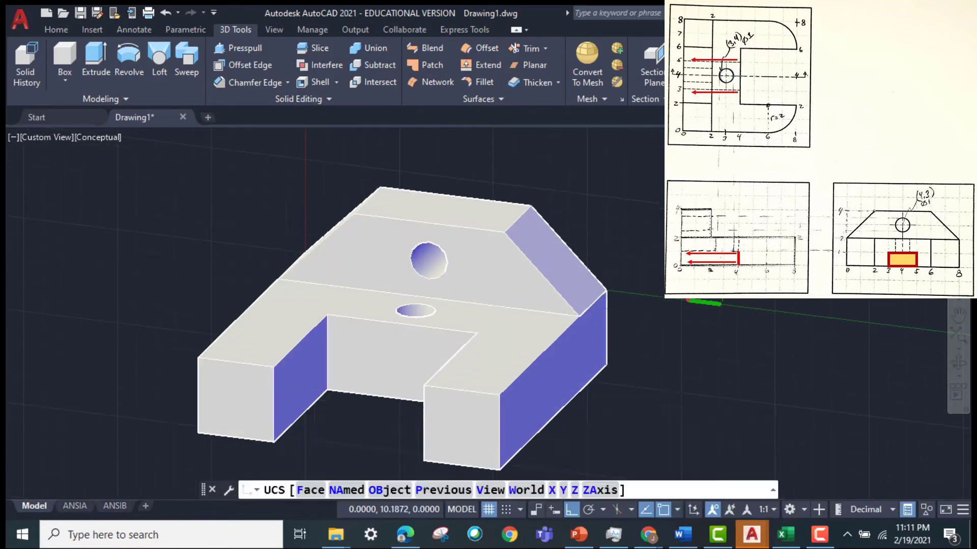
pyautogui.keyDown('shift'); pyautogui.moveTo(639, 371); pyautogui.dragTo(605, 328, button='middle'); pyautogui.keyUp('shift')
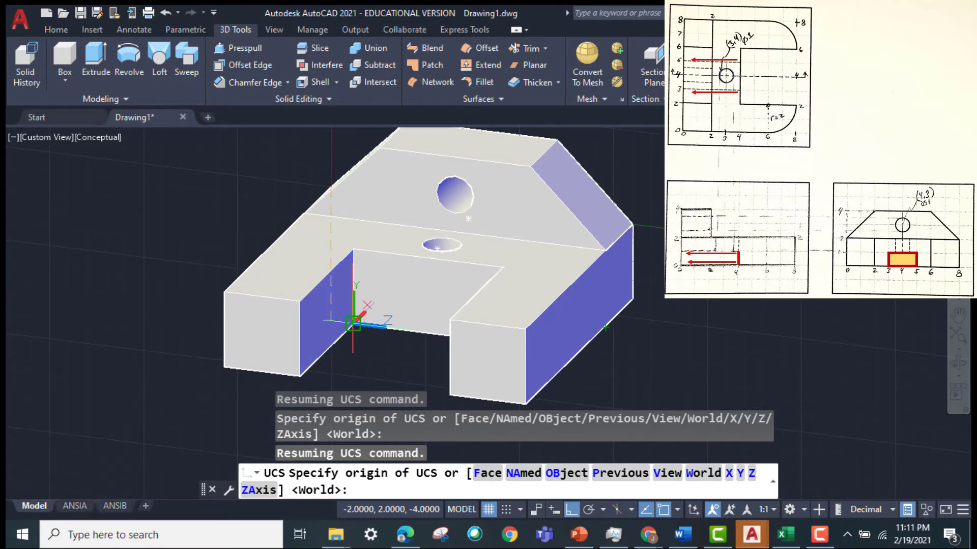
pyautogui.scroll(3, 353, 323)
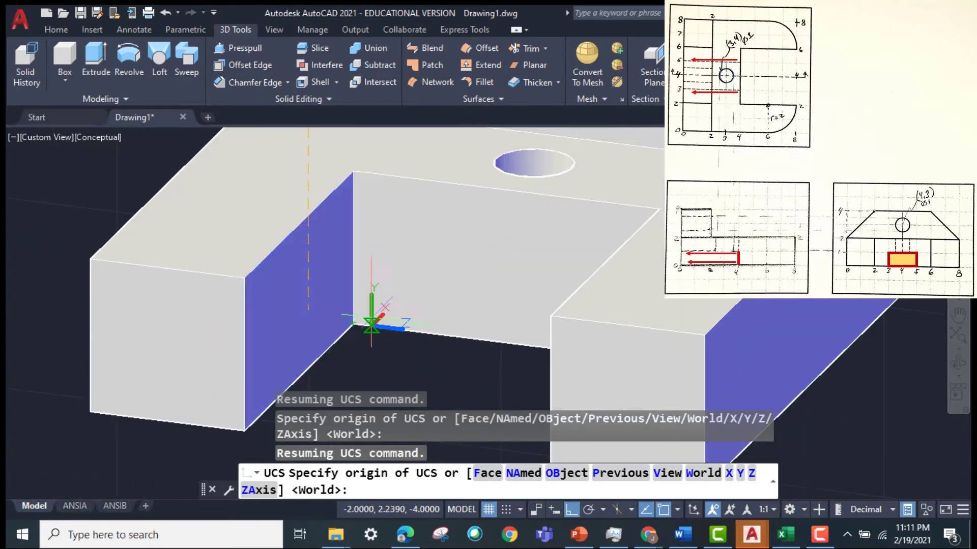
pyautogui.click(364, 323)
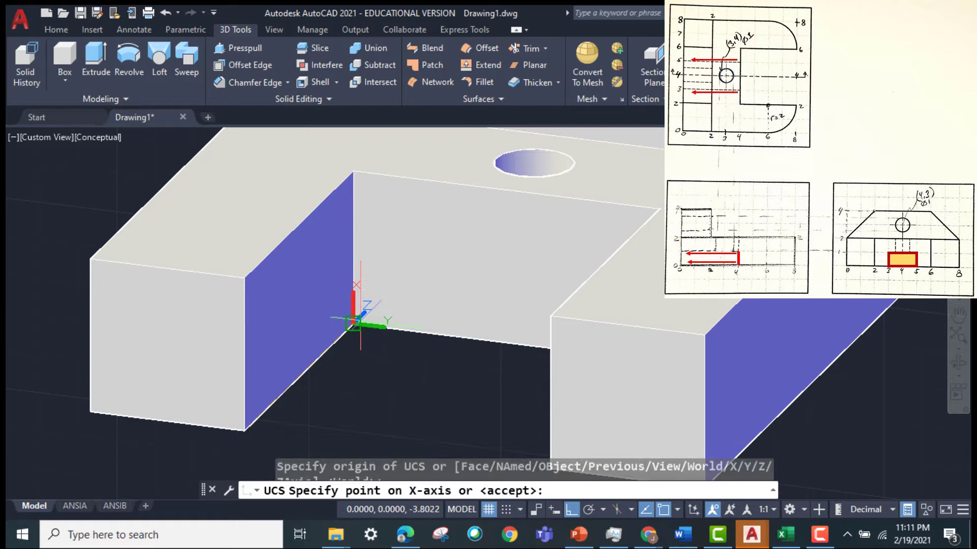
pyautogui.click(506, 340)
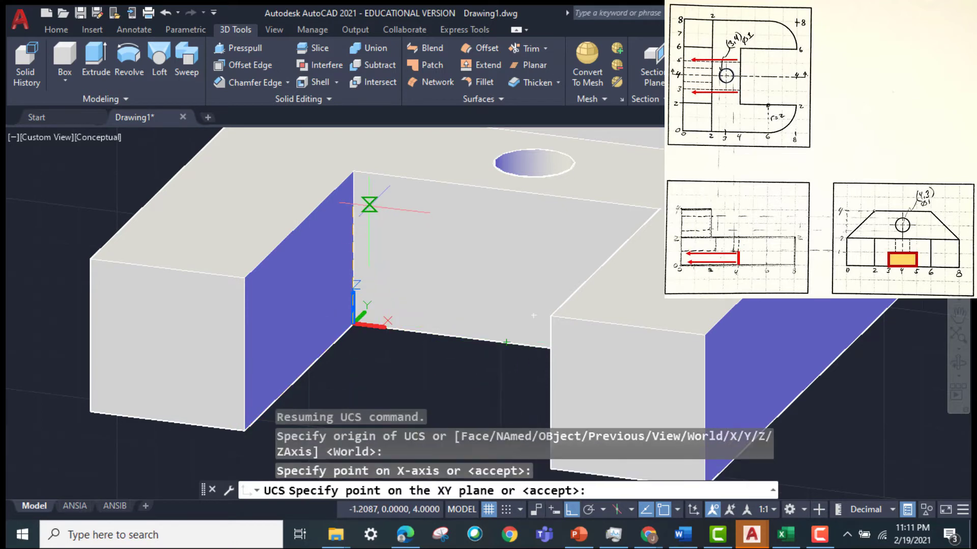
pyautogui.press('Return')
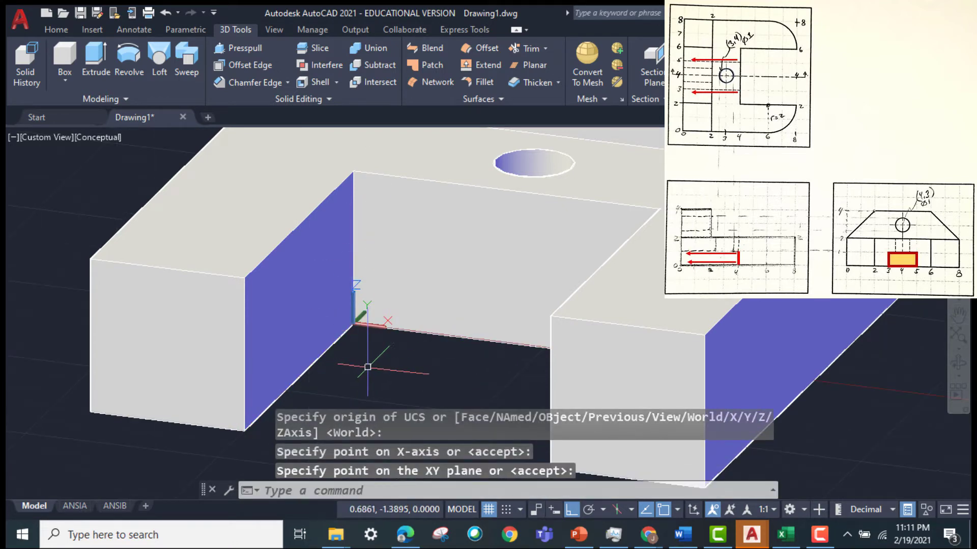
# - Rotate the UCS 90° about X onto the slot's vertical wall
pyautogui.write('ucs')
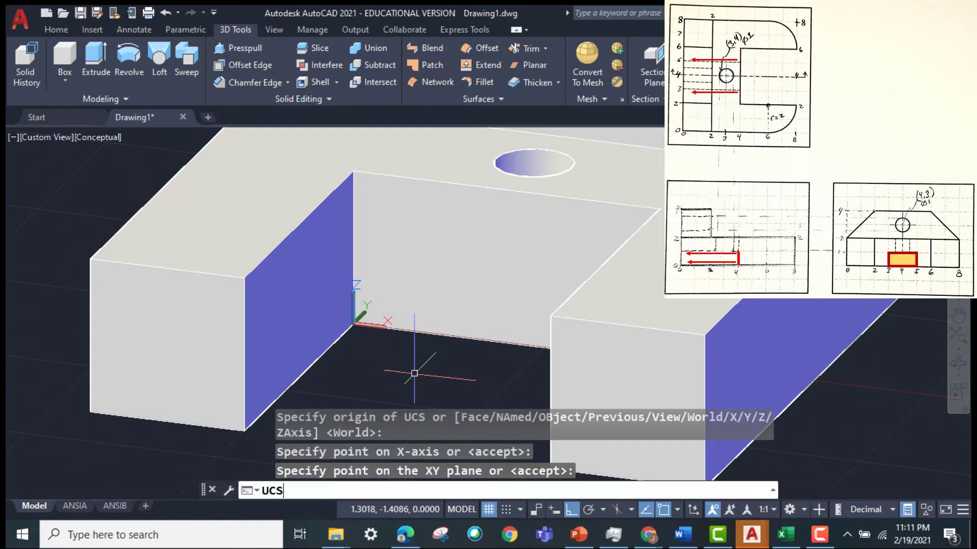
pyautogui.press('Return')
pyautogui.write('x')
pyautogui.press('Return')
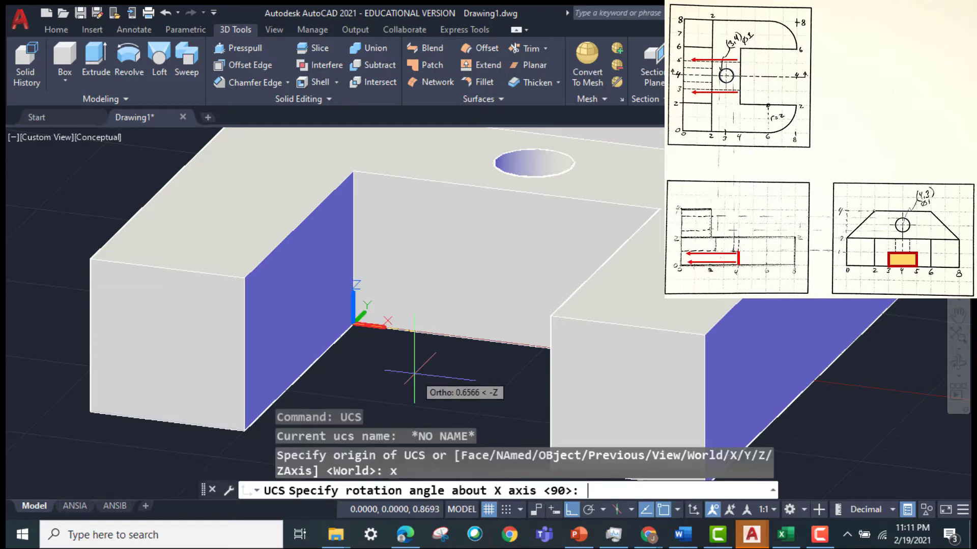
pyautogui.write('90')
pyautogui.press('Return')
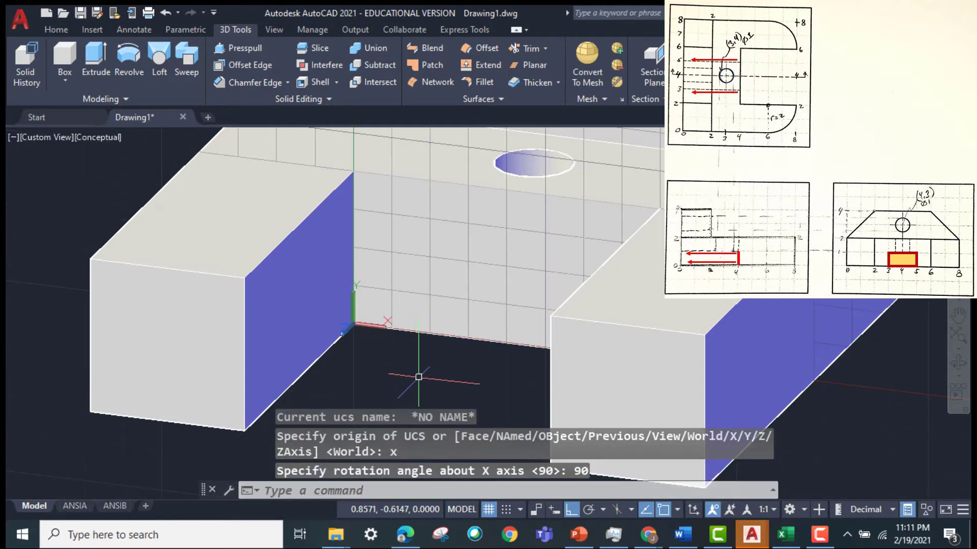
pyautogui.keyDown('shift'); pyautogui.moveTo(418, 371); pyautogui.dragTo(437, 388, button='middle'); pyautogui.keyUp('shift')
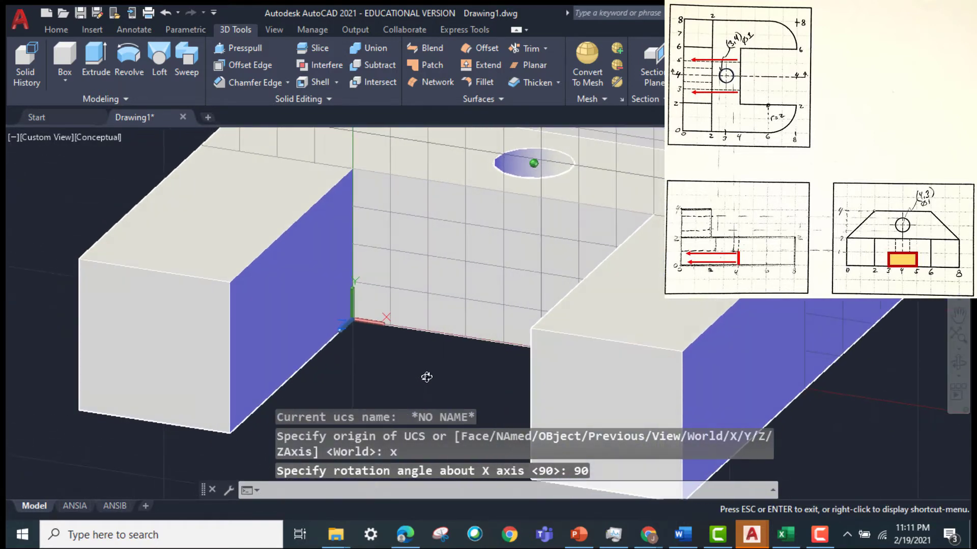
pyautogui.keyDown('shift'); pyautogui.moveTo(437, 388); pyautogui.dragTo(427, 377, button='middle'); pyautogui.keyUp('shift')
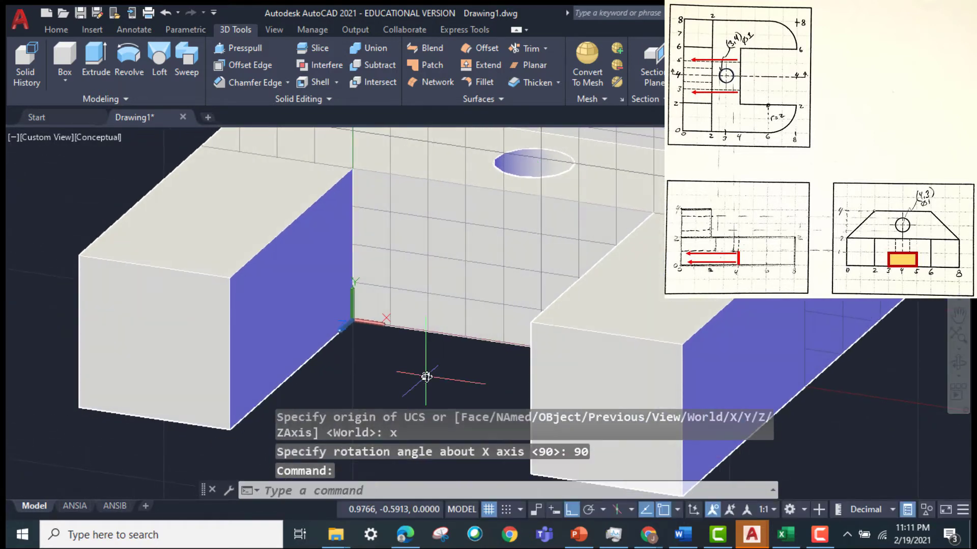
# - Switch the display to 2D Wireframe and look into the slot
pyautogui.click(102, 134)
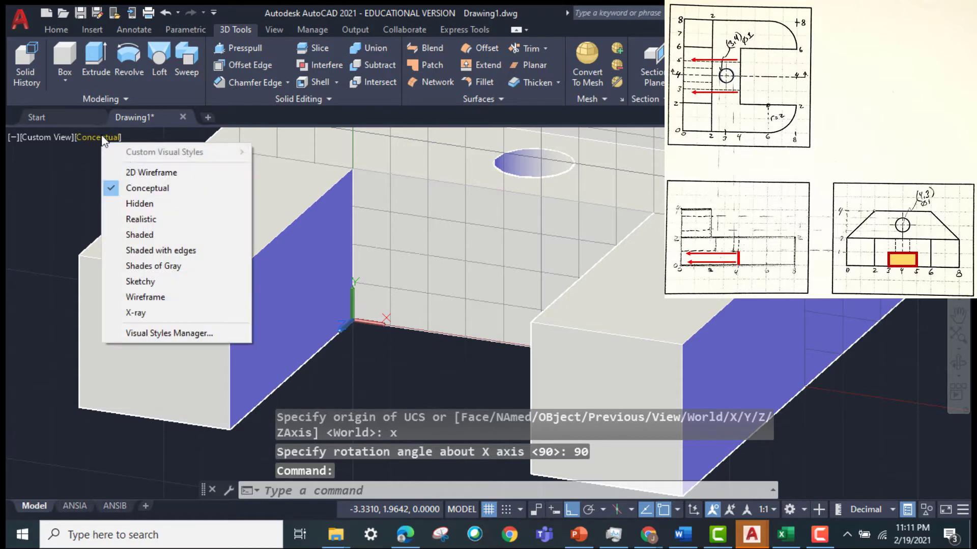
pyautogui.click(130, 170)
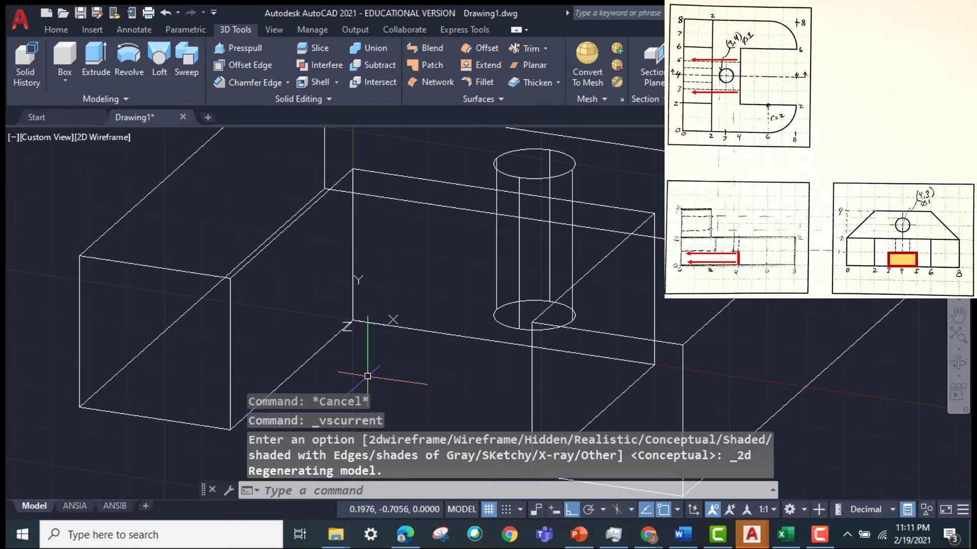
pyautogui.keyDown('shift'); pyautogui.moveTo(367, 382); pyautogui.dragTo(410, 383, button='middle'); pyautogui.keyUp('shift')
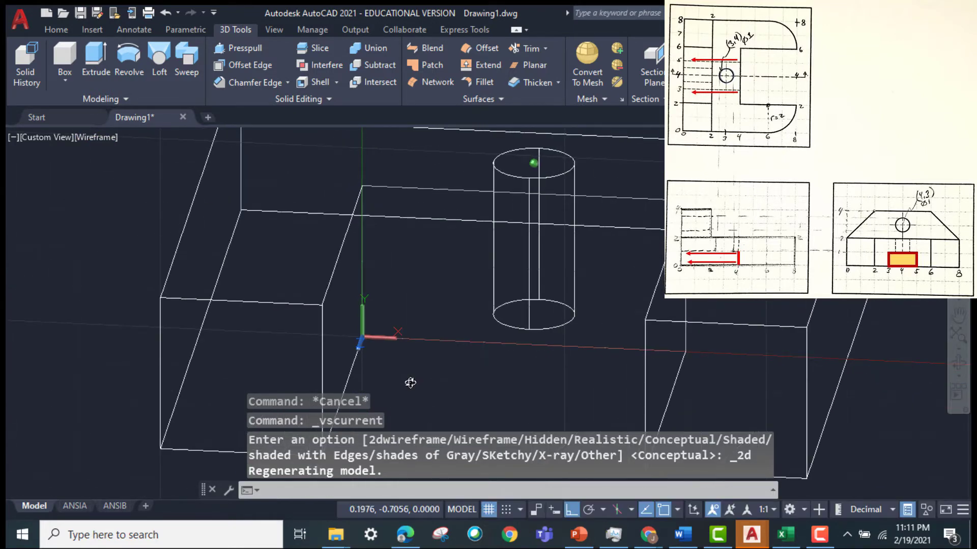
# - Draw a rectangle from 1,0 to 3,1 on the slot's inner wall
pyautogui.write('rec')
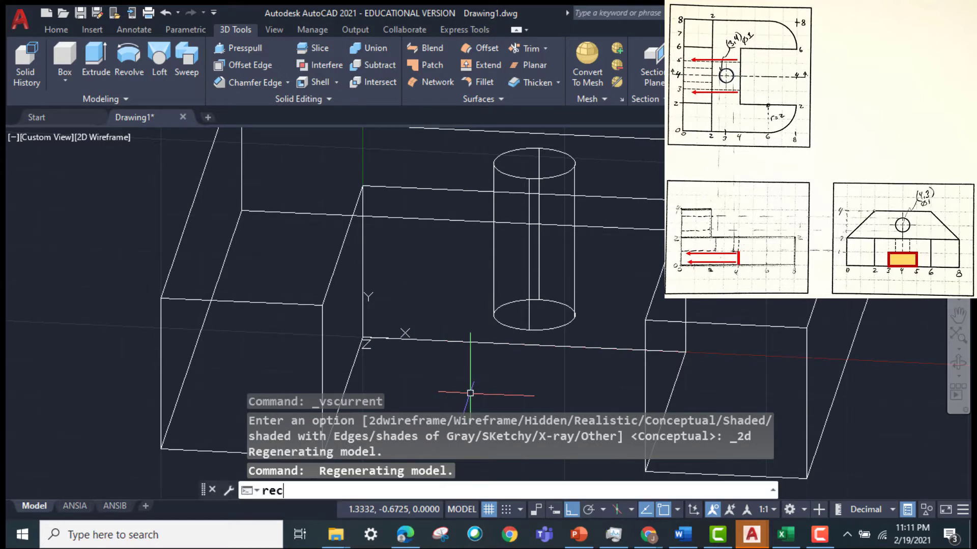
pyautogui.press('Return')
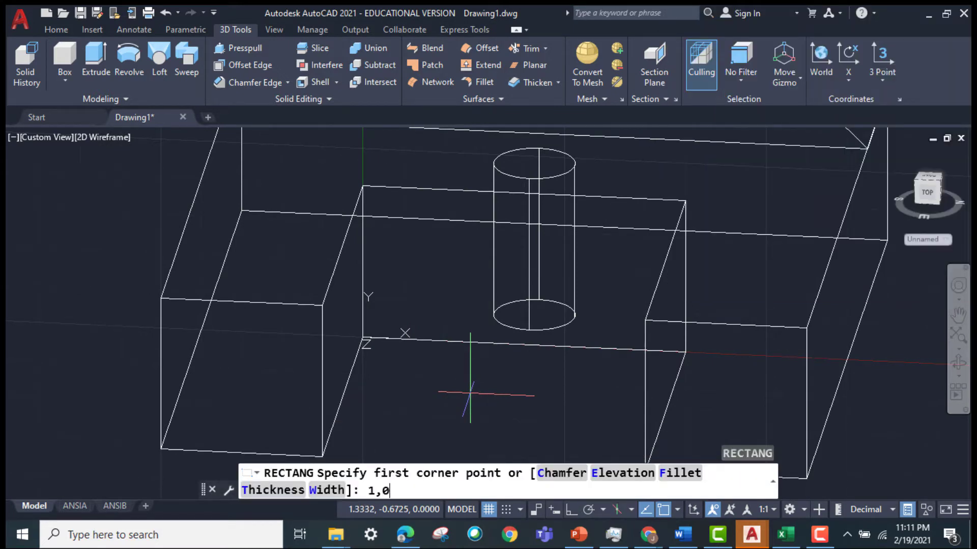
pyautogui.press('Return')
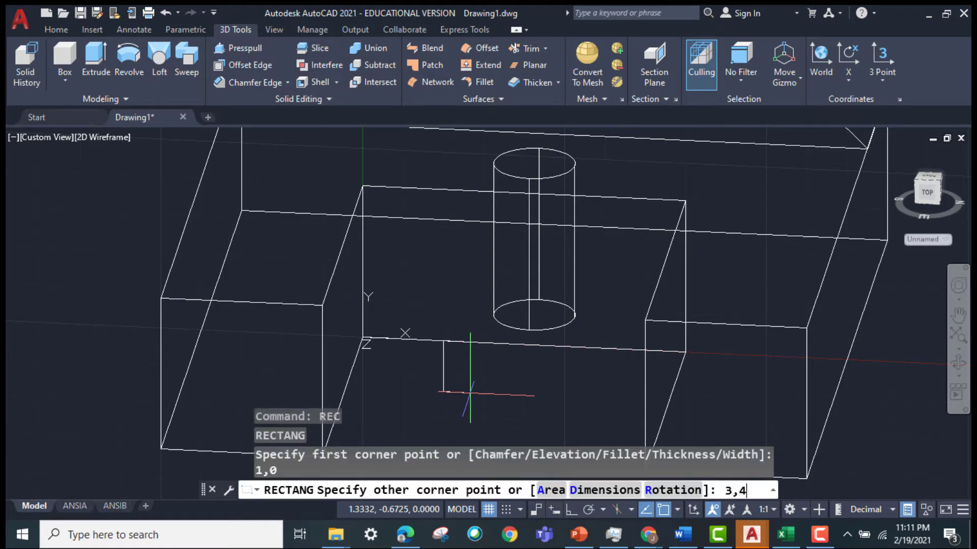
pyautogui.write('1')
pyautogui.press('Return')
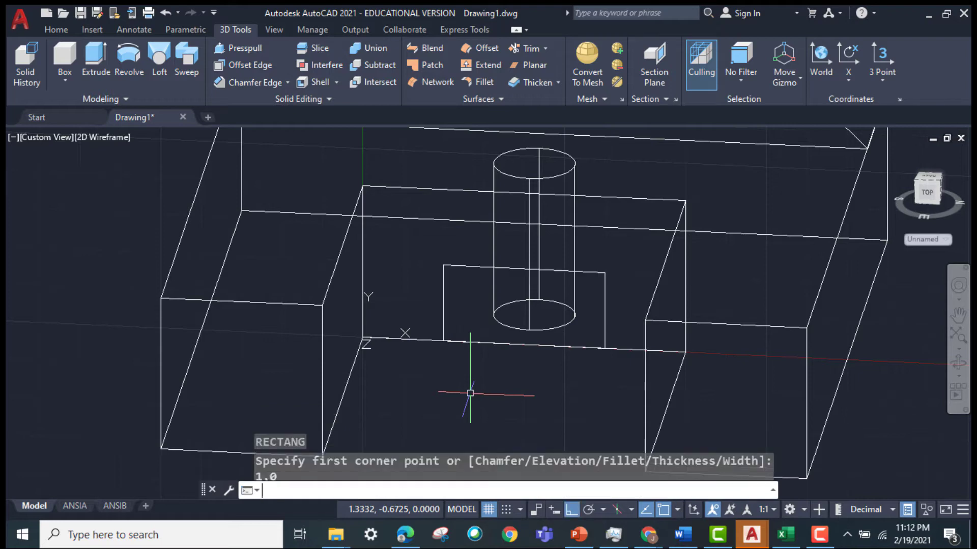
pyautogui.scroll(-2, 693, 349)
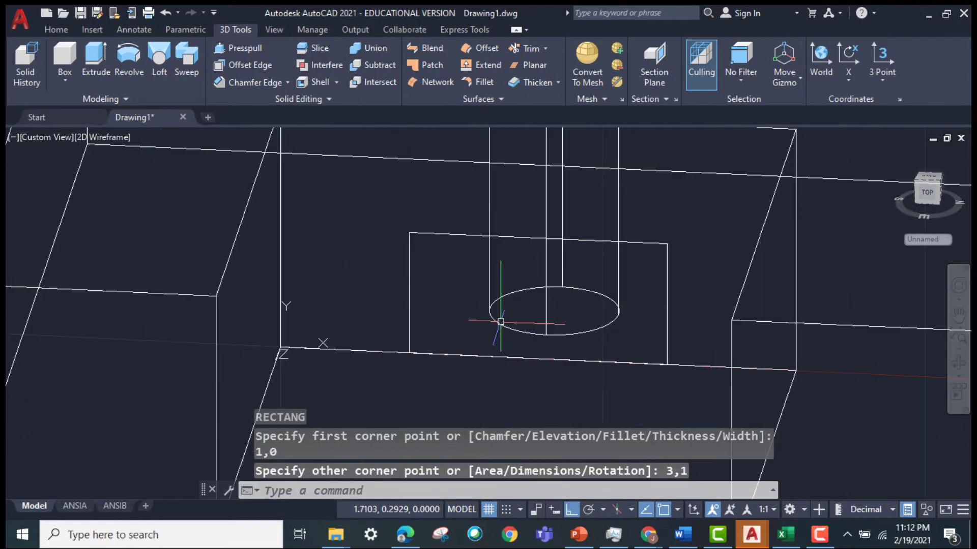
pyautogui.scroll(-3, 497, 322)
pyautogui.scroll(1, 642, 349)
pyautogui.moveTo(665, 299)
pyautogui.keyDown('shift'); pyautogui.mouseDown(button='middle')
pyautogui.moveTo(665, 344)
pyautogui.moveTo(619, 366)
pyautogui.moveTo(609, 388)
pyautogui.moveTo(621, 371)
pyautogui.moveTo(619, 347)
pyautogui.moveTo(717, 329)
pyautogui.moveTo(621, 345)
pyautogui.mouseUp(button='middle'); pyautogui.keyUp('shift')
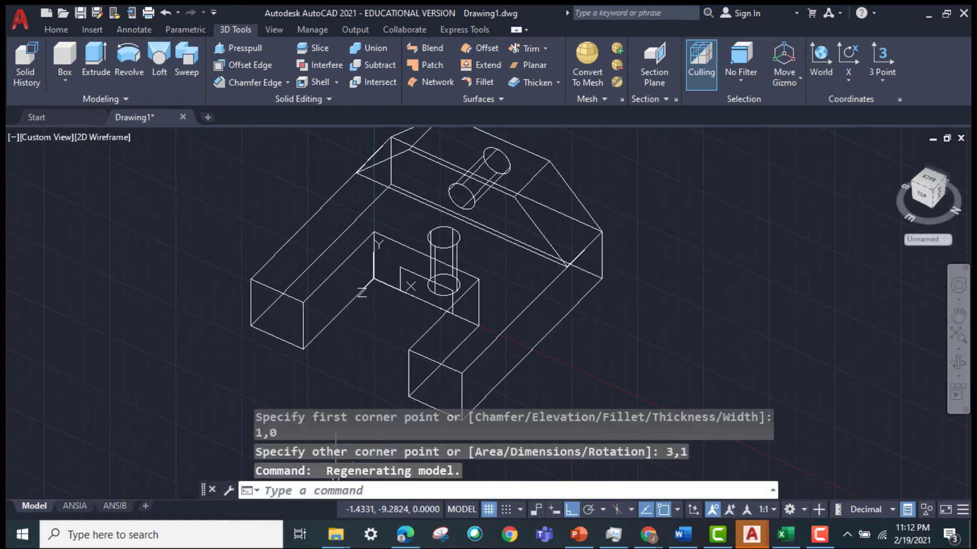
# - Presspull the new rectangle into a solid block below the vertical hole
pyautogui.click(246, 50)
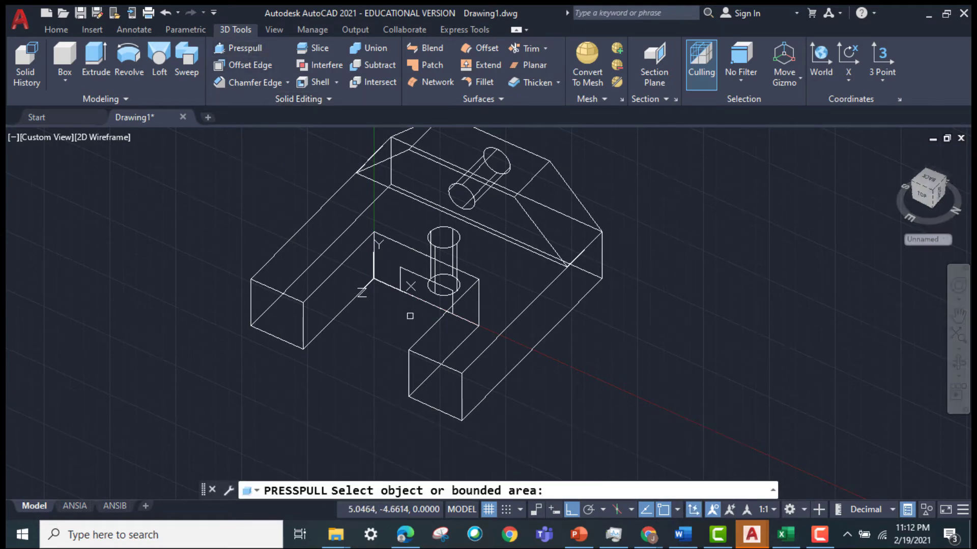
pyautogui.click(414, 289)
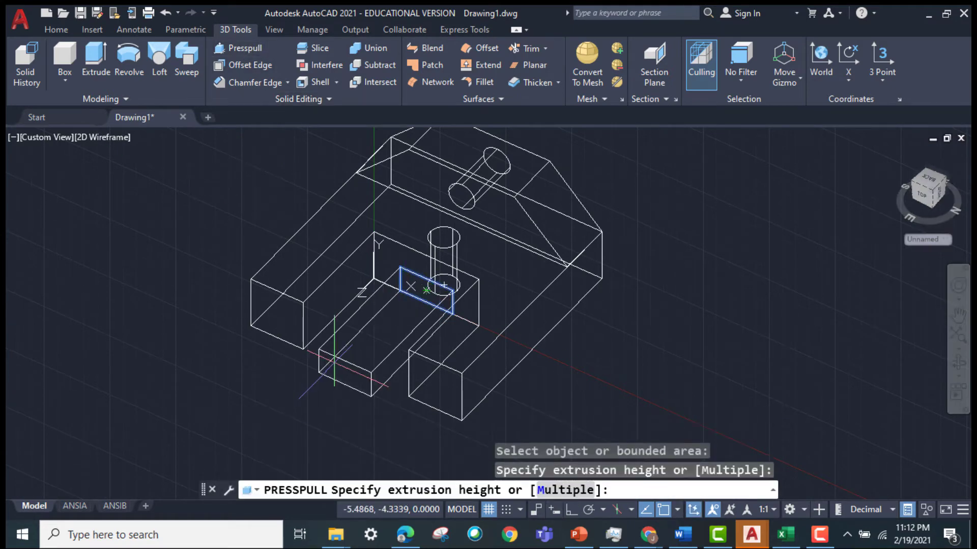
pyautogui.click(791, 164)
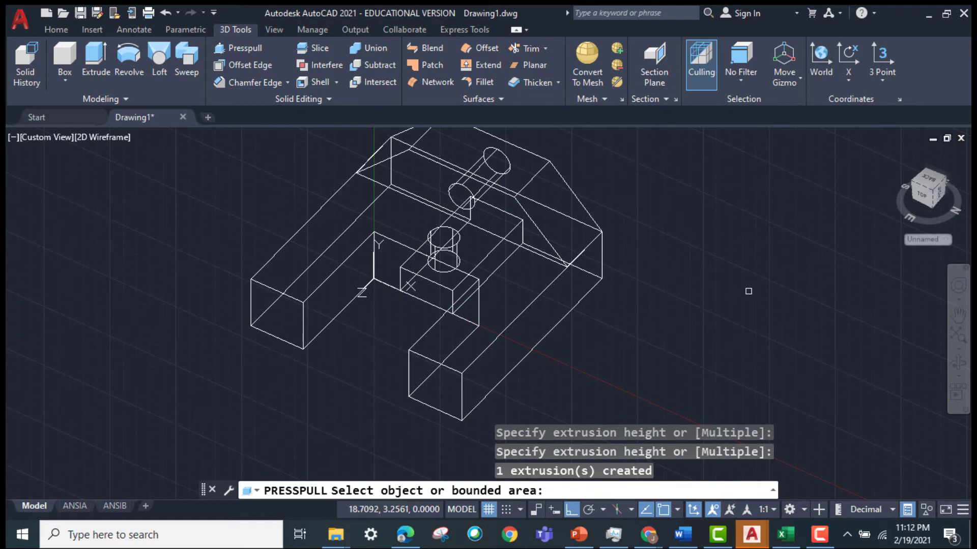
pyautogui.keyDown('shift'); pyautogui.moveTo(793, 306); pyautogui.dragTo(767, 280, button='middle'); pyautogui.keyUp('shift')
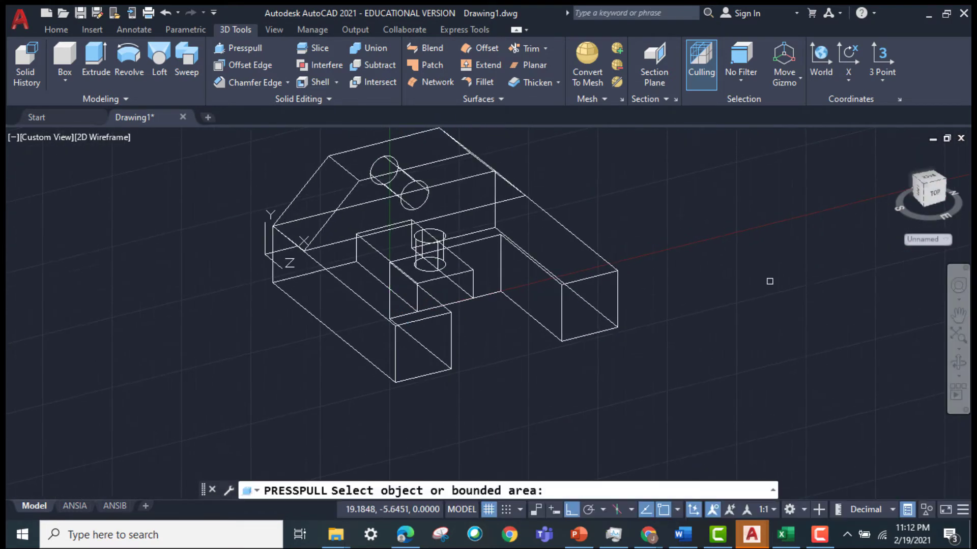
pyautogui.press('Escape')
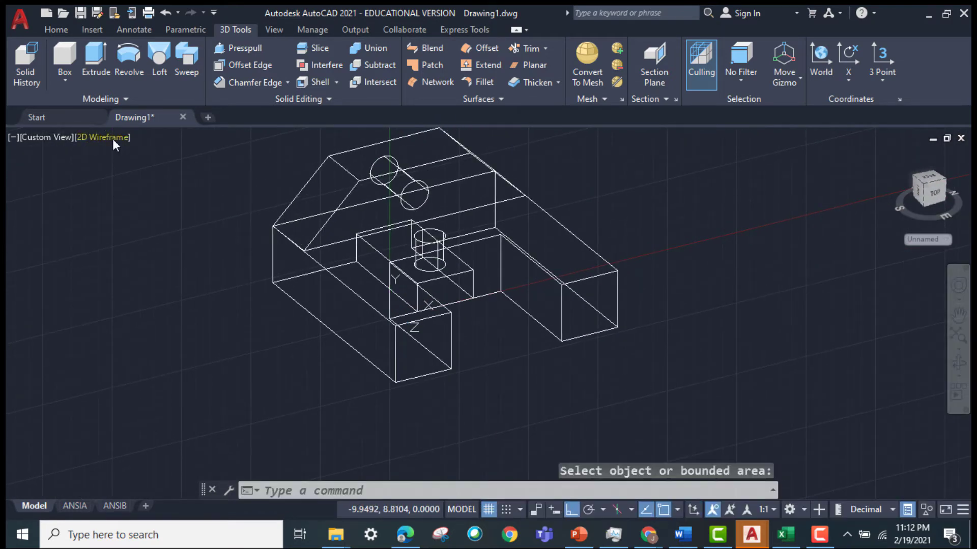
# - Set the viewport visual style to Conceptual and orbit the shaded model
pyautogui.click(108, 138)
pyautogui.click(148, 190)
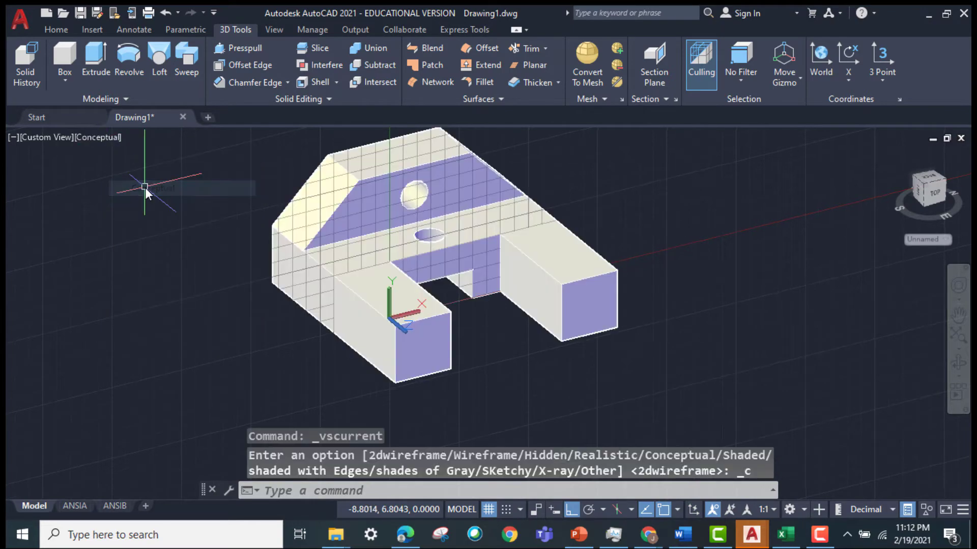
pyautogui.moveTo(694, 331)
pyautogui.keyDown('shift'); pyautogui.mouseDown(button='middle')
pyautogui.moveTo(545, 420)
pyautogui.moveTo(507, 416)
pyautogui.moveTo(688, 395)
pyautogui.moveTo(704, 364)
pyautogui.moveTo(706, 384)
pyautogui.mouseUp(button='middle'); pyautogui.keyUp('shift')
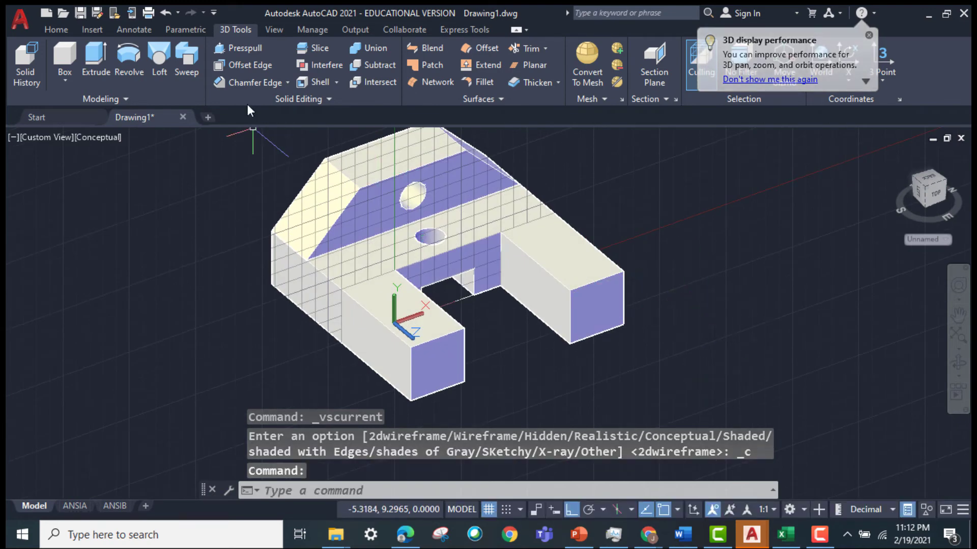
# - Fillet the front and right arms' outer vertical edges with radius 2
pyautogui.click(285, 81)
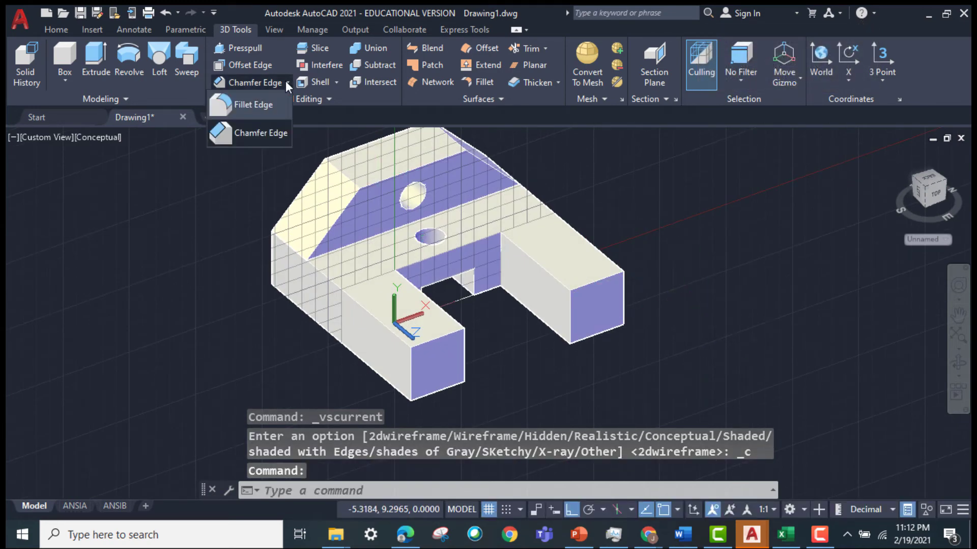
pyautogui.click(255, 108)
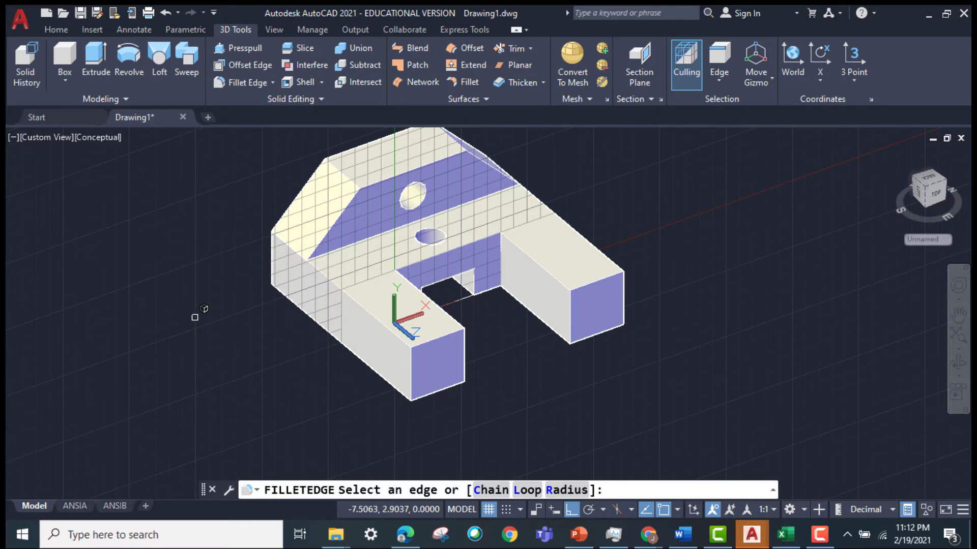
pyautogui.click(570, 490)
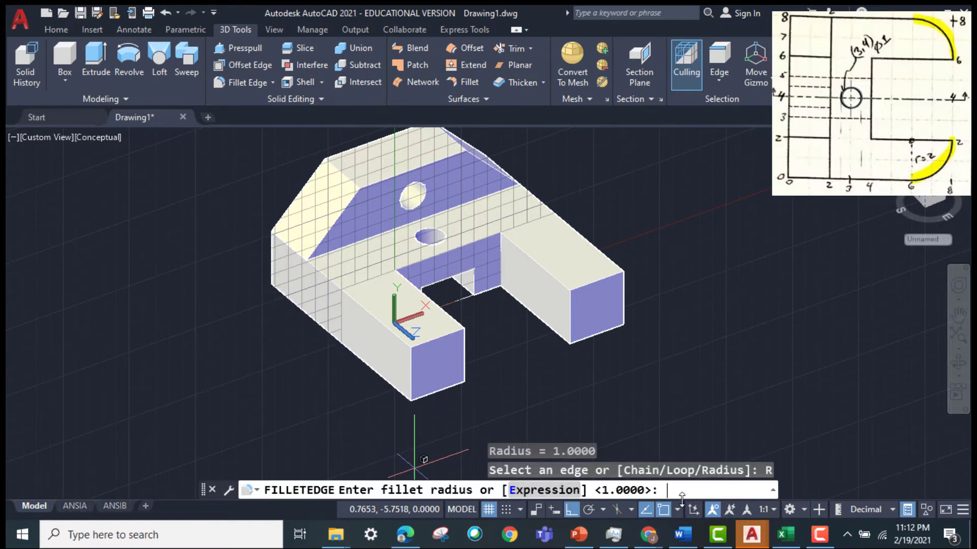
pyautogui.write('2')
pyautogui.press('Return')
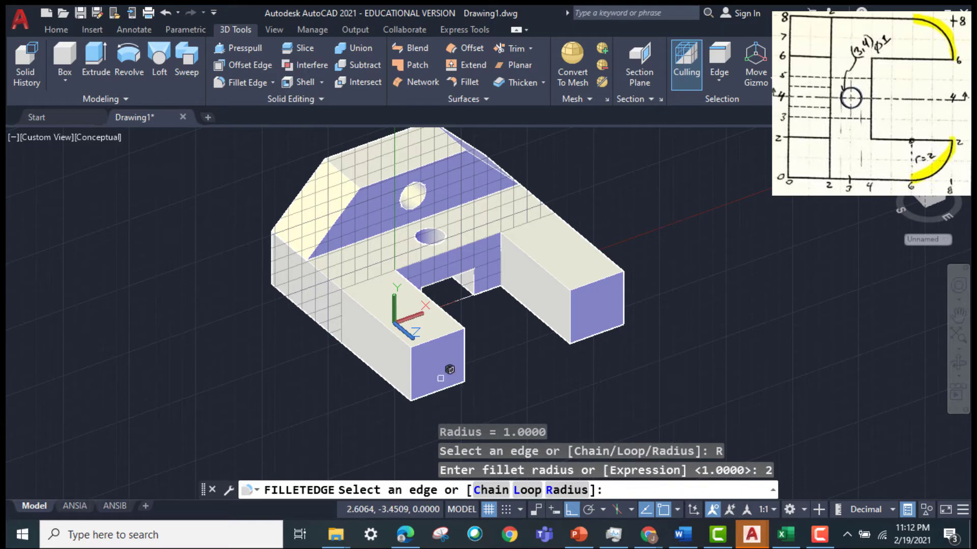
pyautogui.click(411, 372)
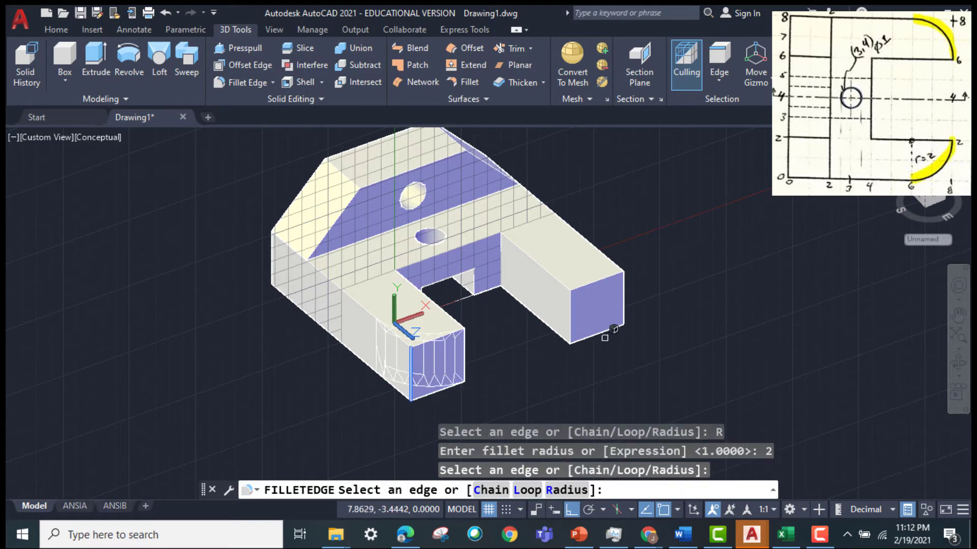
pyautogui.click(623, 296)
pyautogui.press('Return')
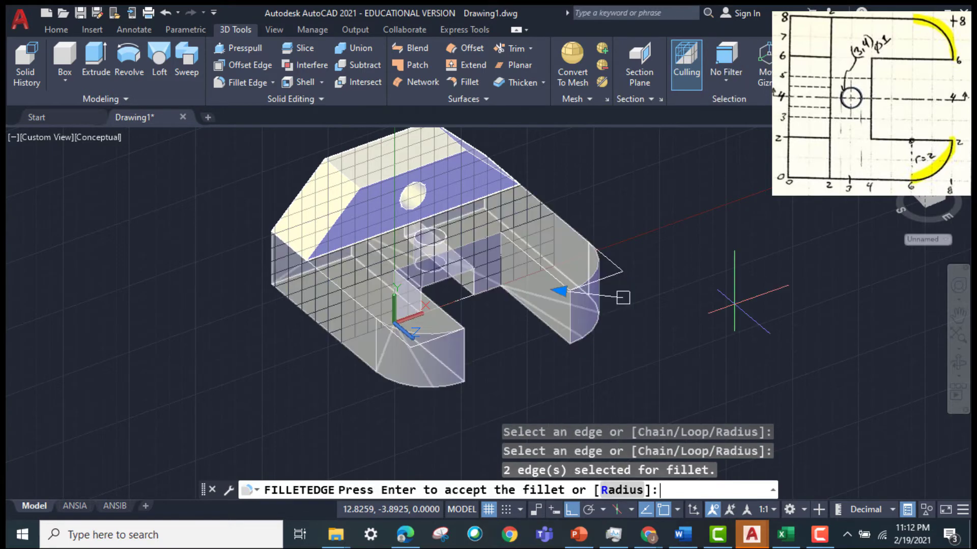
pyautogui.press('Return')
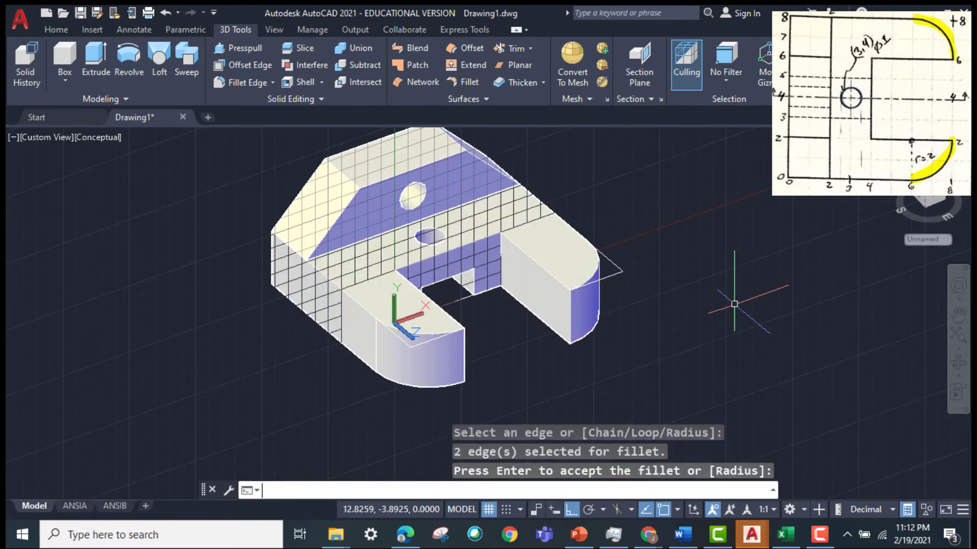
pyautogui.moveTo(708, 319)
pyautogui.keyDown('shift'); pyautogui.mouseDown(button='middle')
pyautogui.moveTo(800, 309)
pyautogui.moveTo(710, 270)
pyautogui.moveTo(717, 191)
pyautogui.moveTo(759, 286)
pyautogui.moveTo(802, 238)
pyautogui.mouseUp(button='middle'); pyautogui.keyUp('shift')
# - From a flat side view, window-select and delete the stray top edge lines
pyautogui.press('Return')
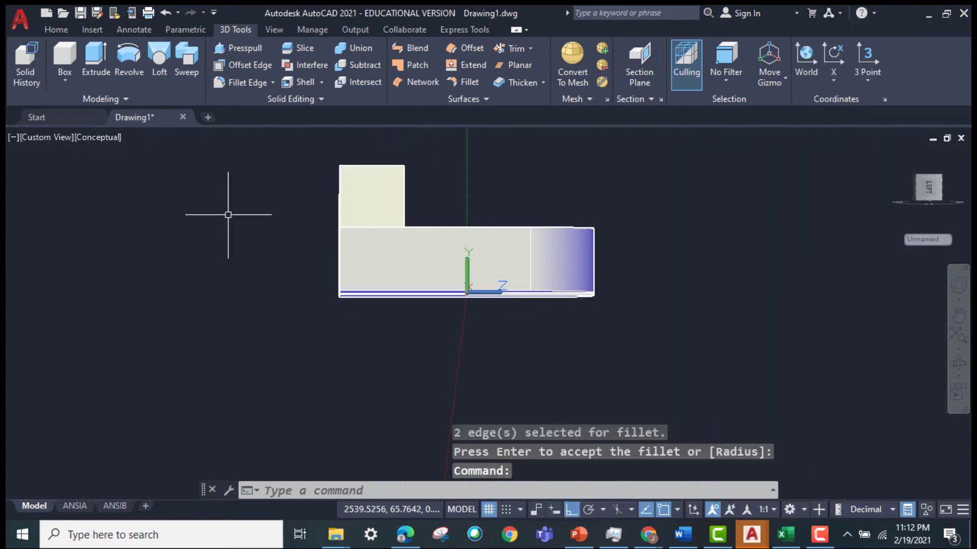
pyautogui.click(289, 208)
pyautogui.click(707, 265)
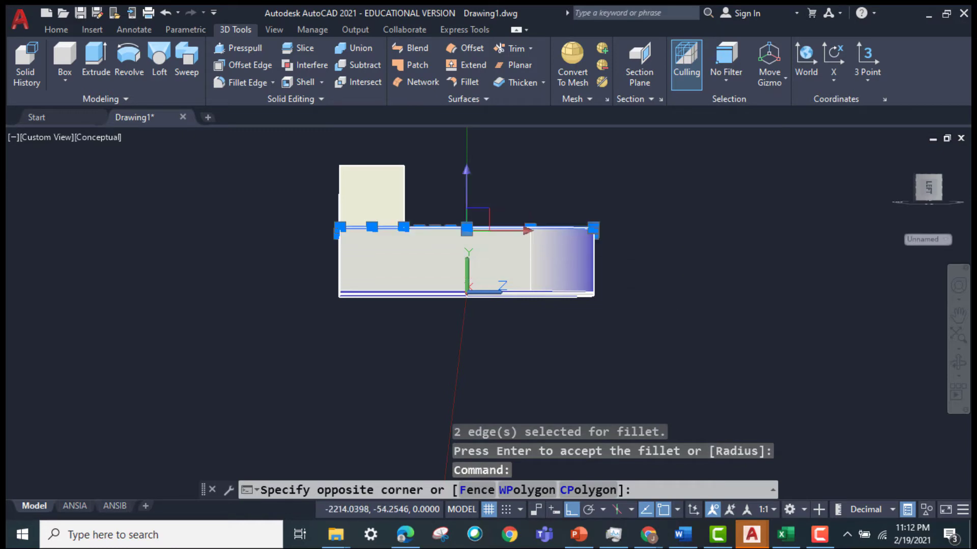
pyautogui.press('Delete')
# - Orbit back to isometric and delete the small leftover notch edge
pyautogui.moveTo(593, 349)
pyautogui.keyDown('shift'); pyautogui.mouseDown(button='middle')
pyautogui.moveTo(577, 396)
pyautogui.moveTo(531, 442)
pyautogui.moveTo(508, 283)
pyautogui.mouseUp(button='middle'); pyautogui.keyUp('shift')
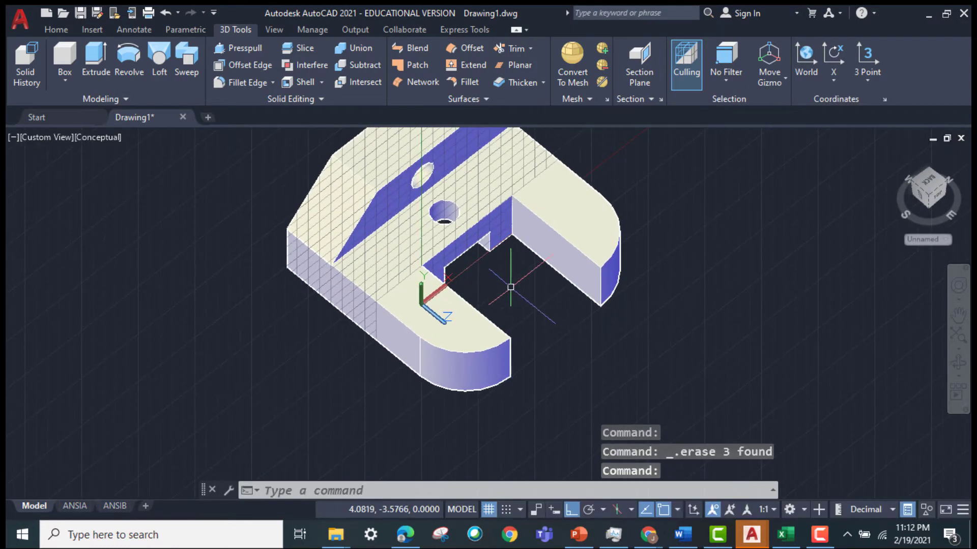
pyautogui.click(466, 251)
pyautogui.press('Delete')
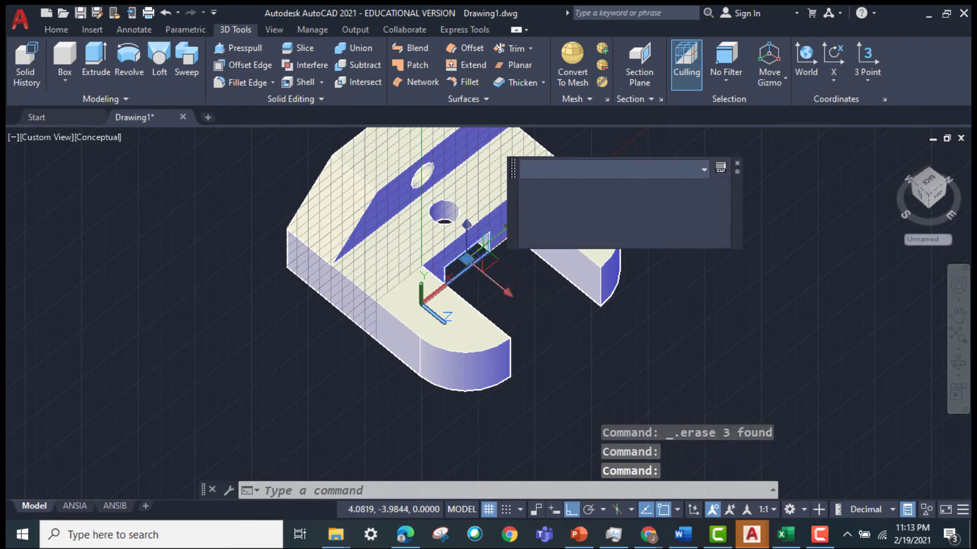
pyautogui.moveTo(571, 338)
pyautogui.keyDown('shift'); pyautogui.mouseDown(button='middle')
pyautogui.moveTo(589, 325)
pyautogui.moveTo(558, 274)
pyautogui.moveTo(523, 287)
pyautogui.moveTo(541, 286)
pyautogui.mouseUp(button='middle'); pyautogui.keyUp('shift')
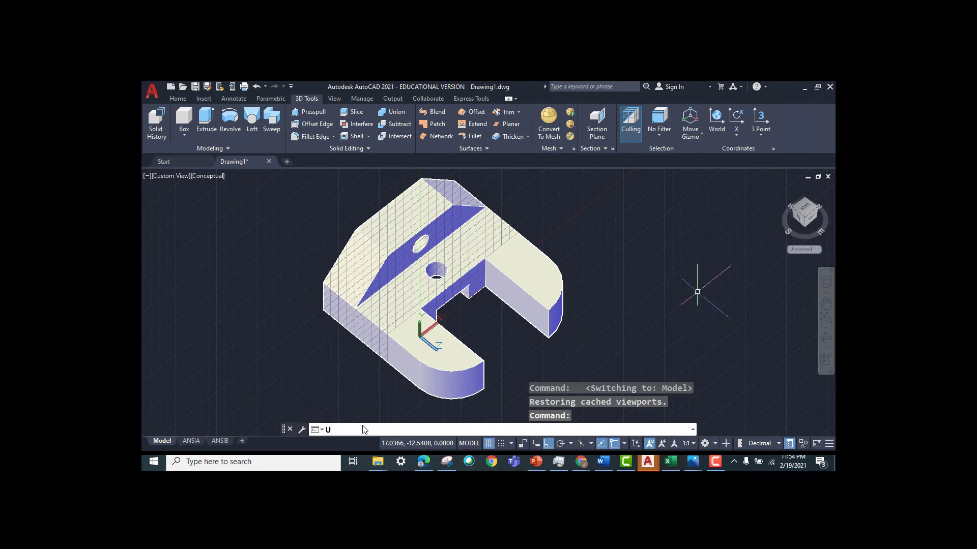
# - Reset the UCS to World and switch to the ANSIA layout sheet
pyautogui.press('Return')
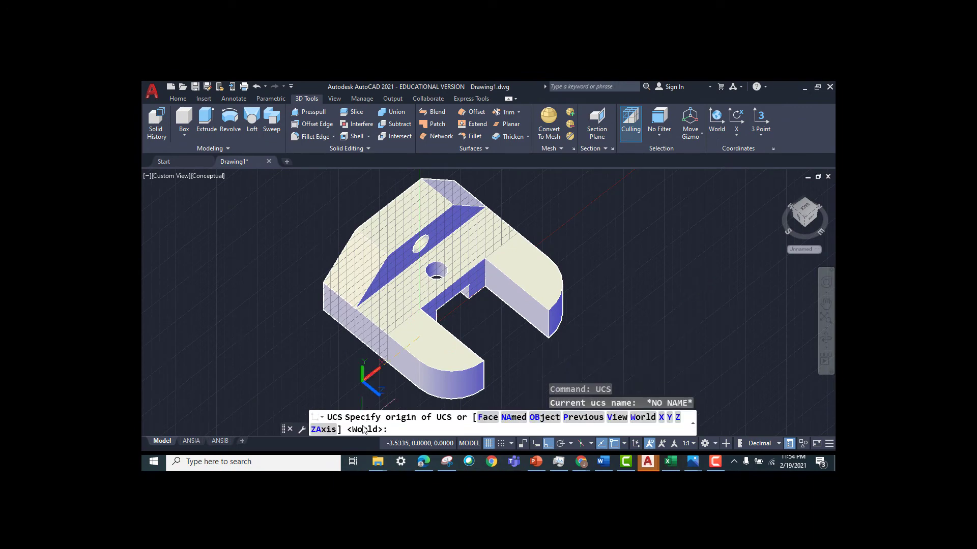
pyautogui.write('w')
pyautogui.press('Return')
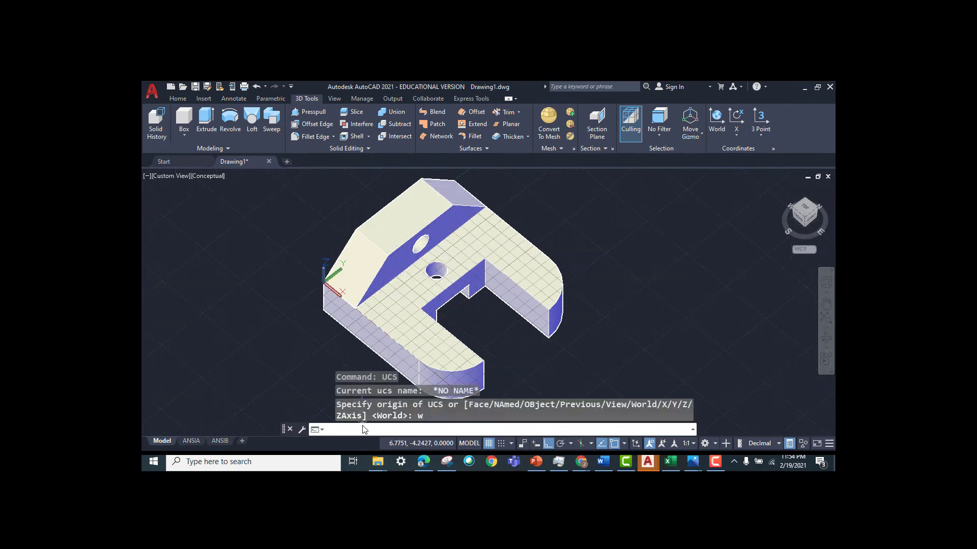
pyautogui.keyDown('shift'); pyautogui.moveTo(605, 321); pyautogui.dragTo(612, 277); pyautogui.keyUp('shift')
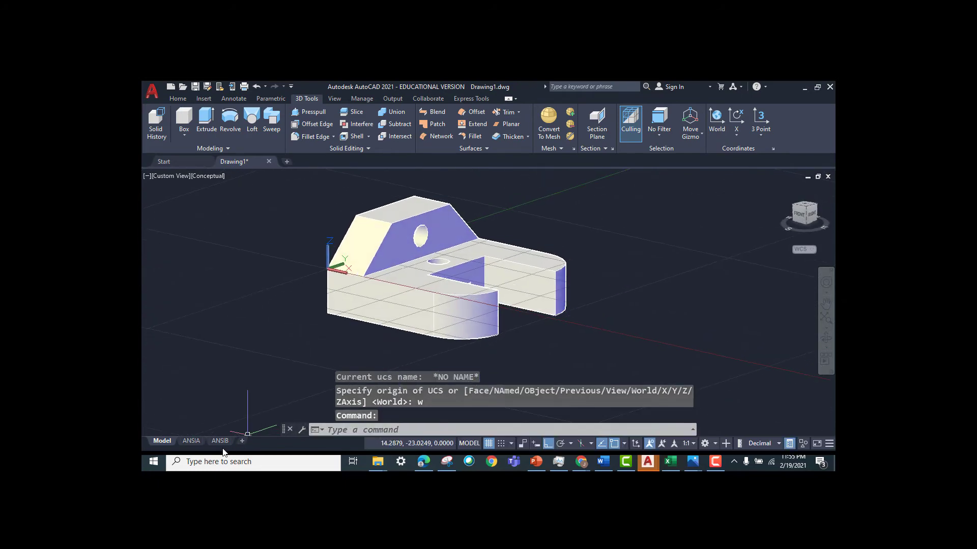
pyautogui.click(196, 441)
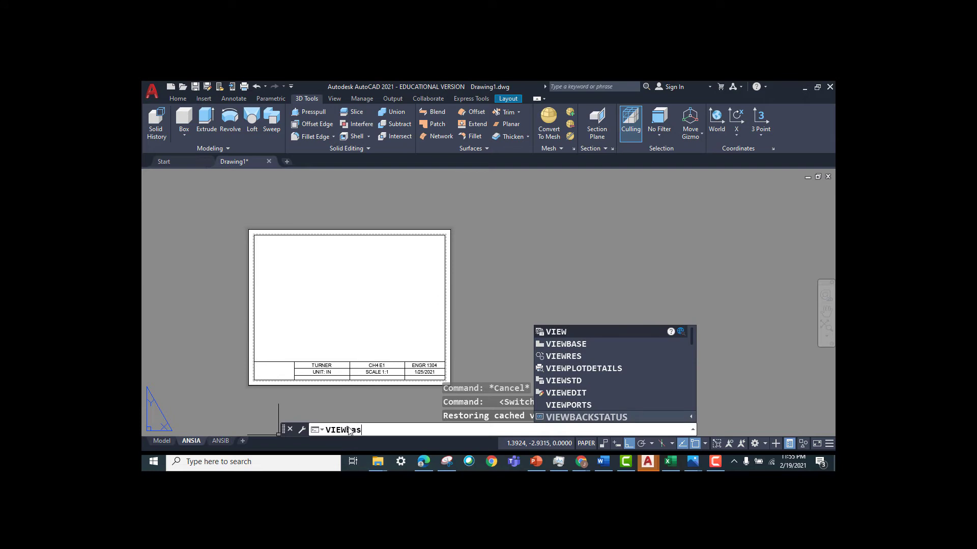
# - Place a VIEWBASE base view from model space at scale 0.35 on the sheet's lower left
pyautogui.write('e')
pyautogui.press('Return')
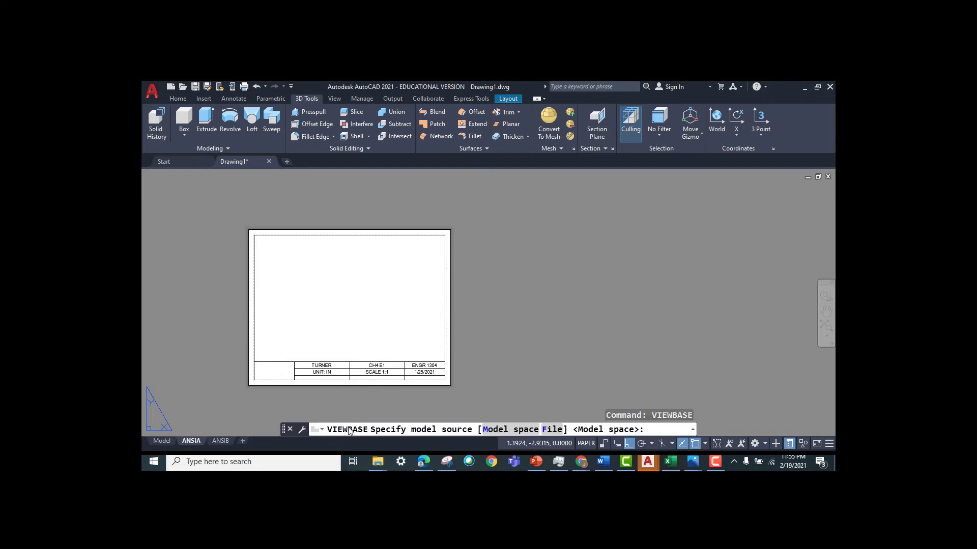
pyautogui.press('Return')
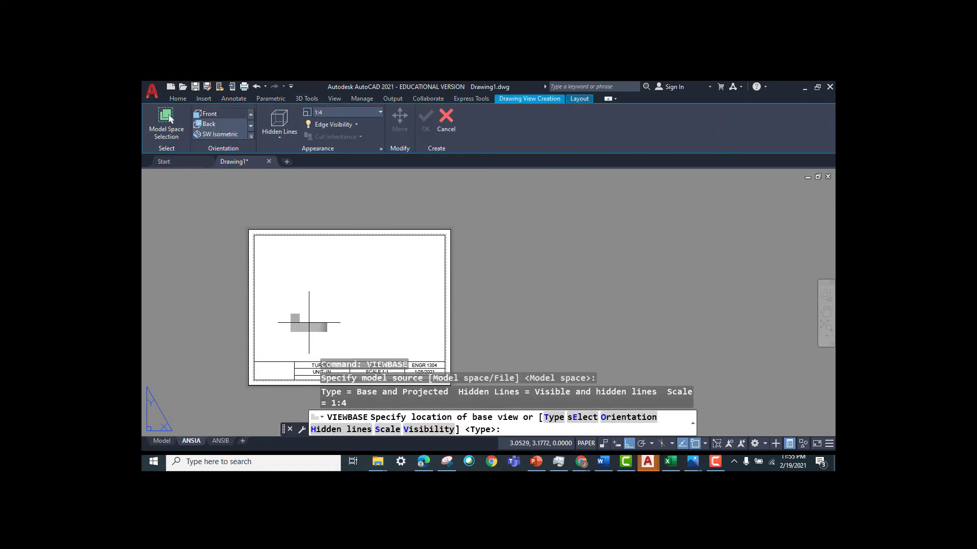
pyautogui.scroll(2, 309, 322)
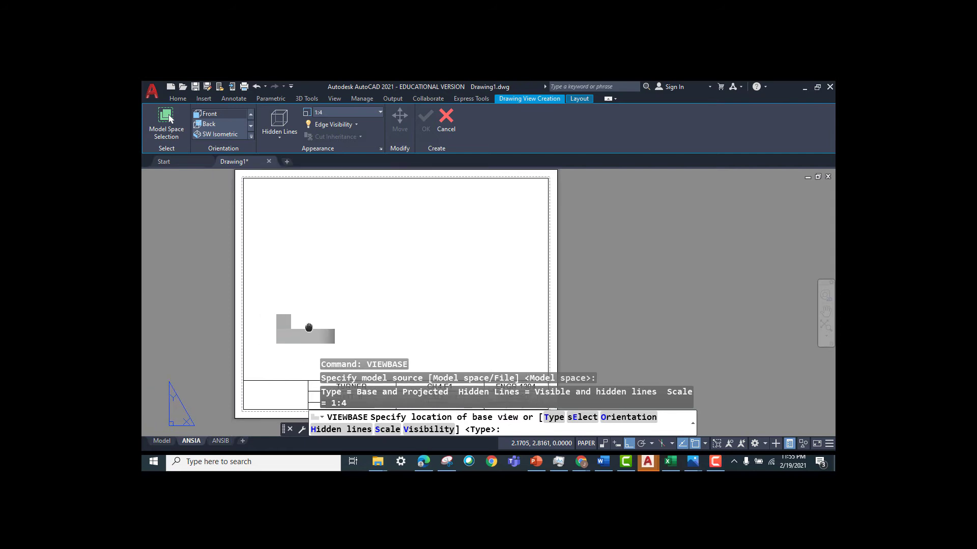
pyautogui.moveTo(287, 346); pyautogui.dragTo(385, 311, button='middle')
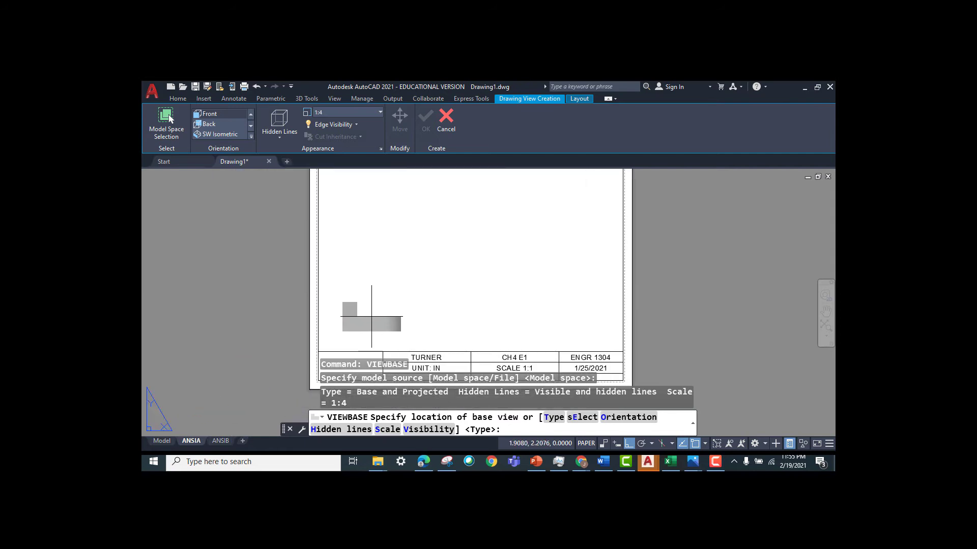
pyautogui.click(386, 433)
pyautogui.write('0.35')
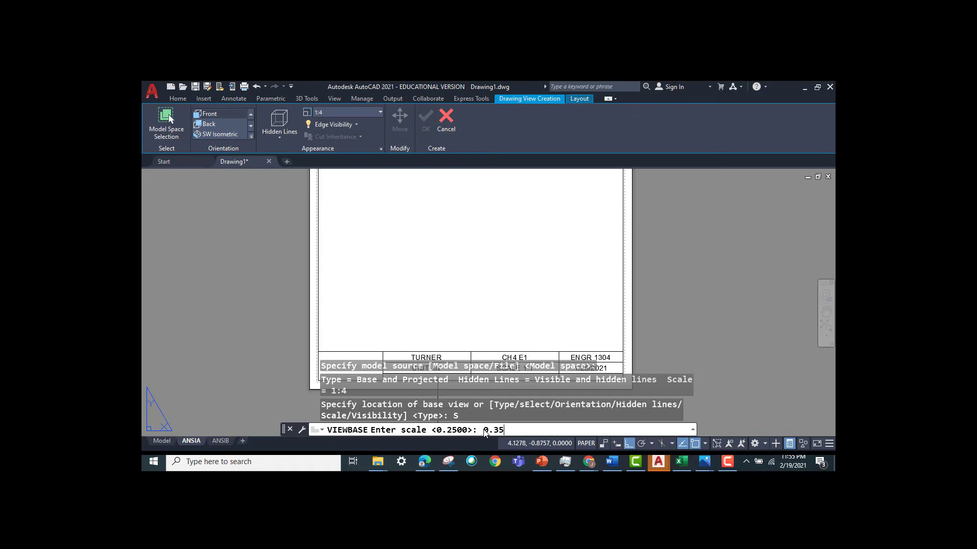
pyautogui.press('Return')
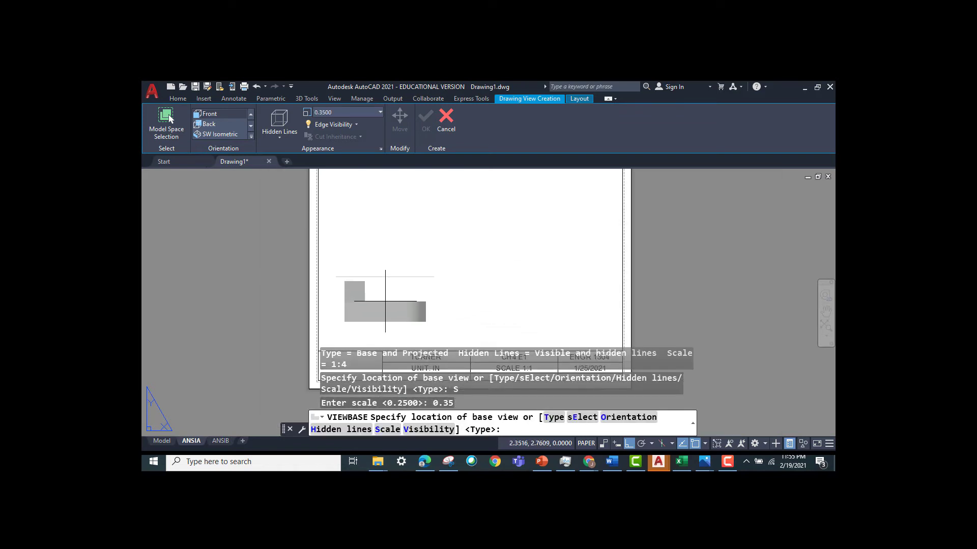
pyautogui.scroll(-2, 385, 301)
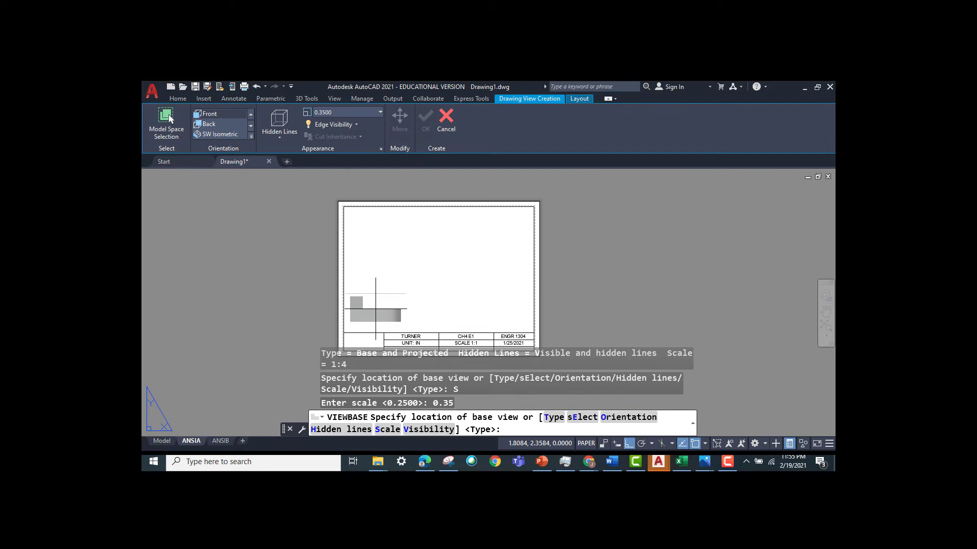
pyautogui.click(378, 311)
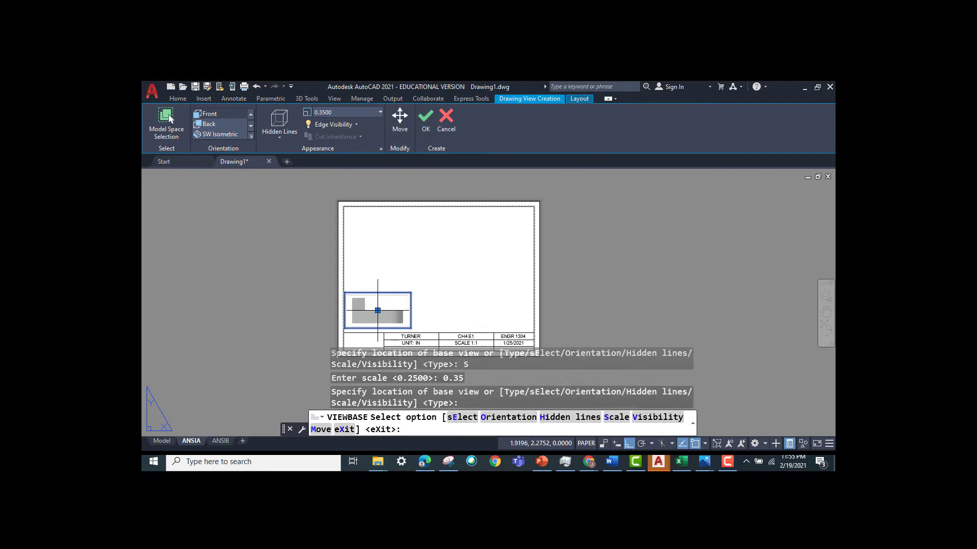
# - Project top, side and isometric views from the base view
pyautogui.press('Return')
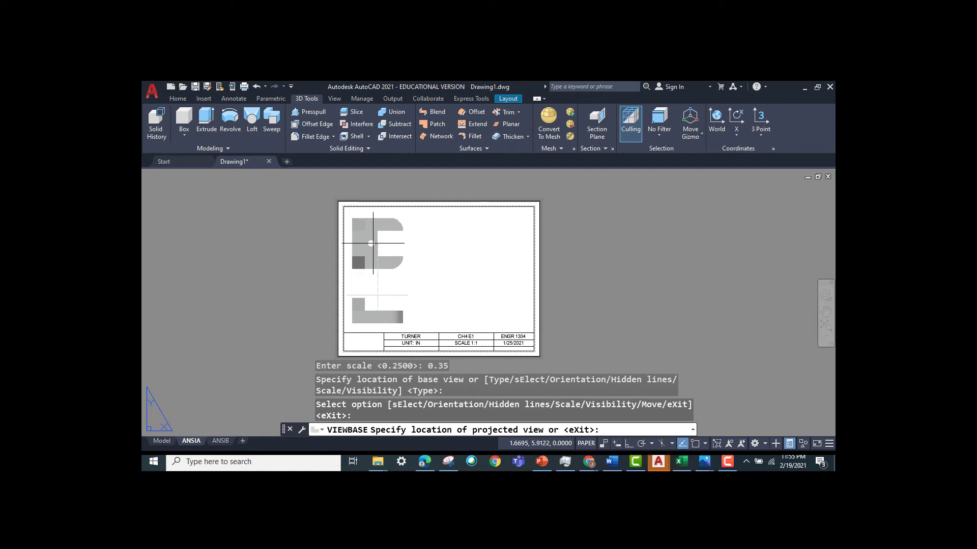
pyautogui.click(371, 239)
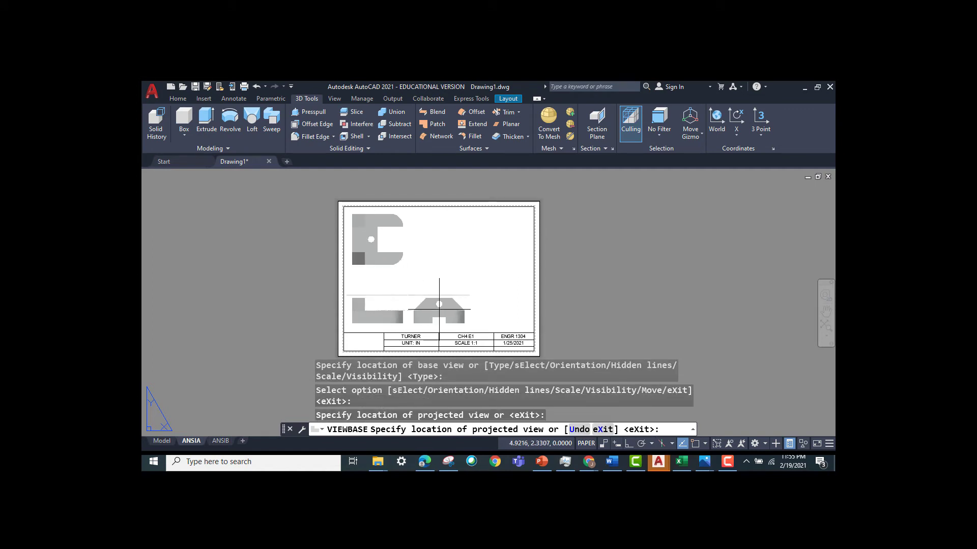
pyautogui.click(499, 305)
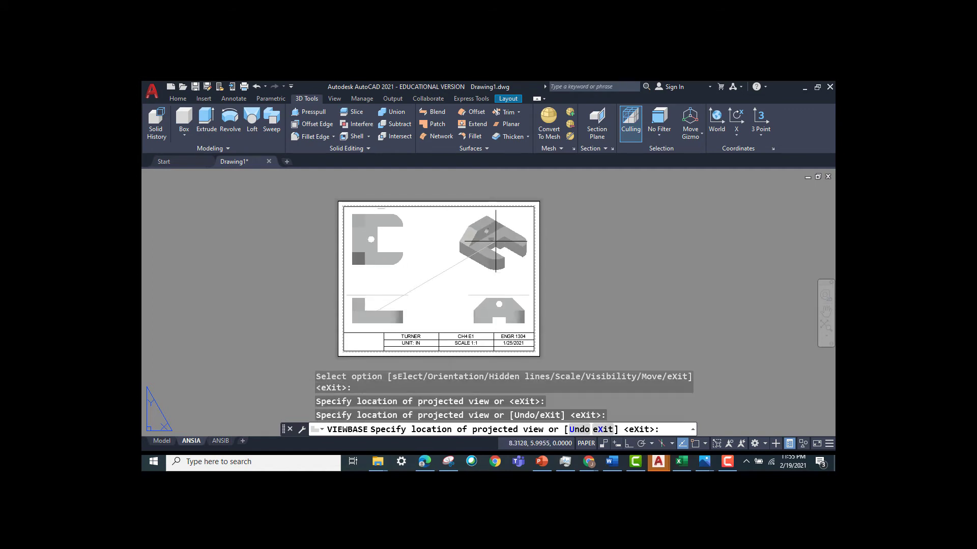
pyautogui.click(497, 236)
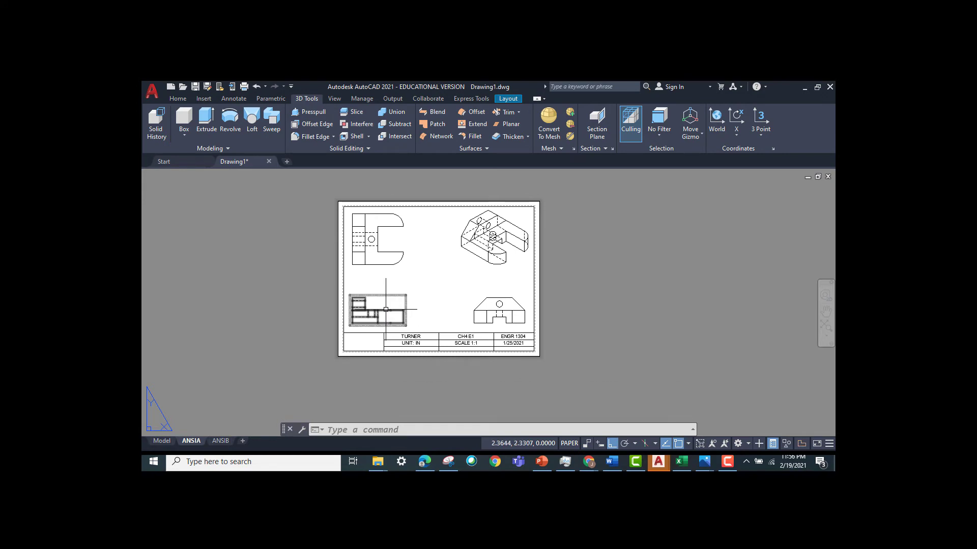
# - Begin entering a new VIEW command at the command line
pyautogui.click(399, 432)
pyautogui.write('view')
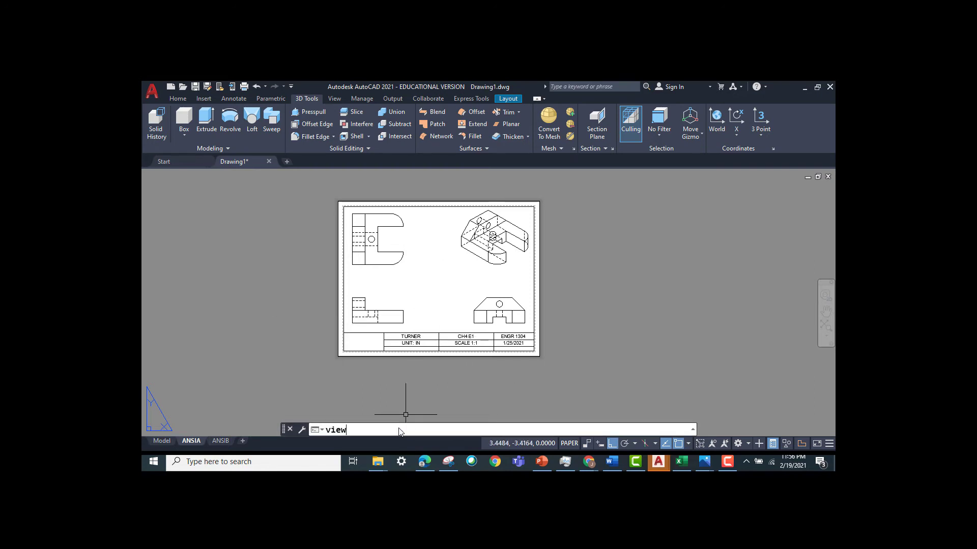
# - Run VIEWSECTION on the top view and draw a horizontal cut line through the hole with Ortho on
pyautogui.write('seon')
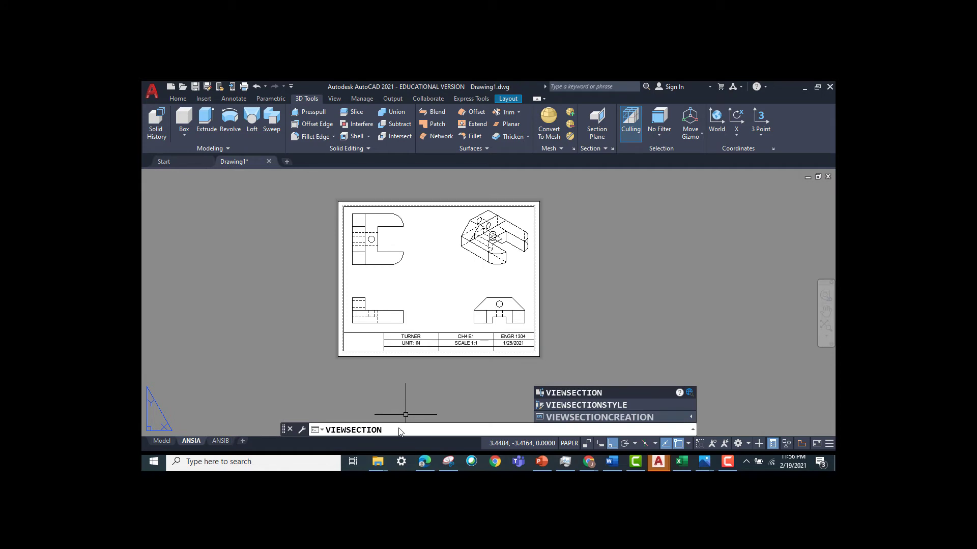
pyautogui.press('Return')
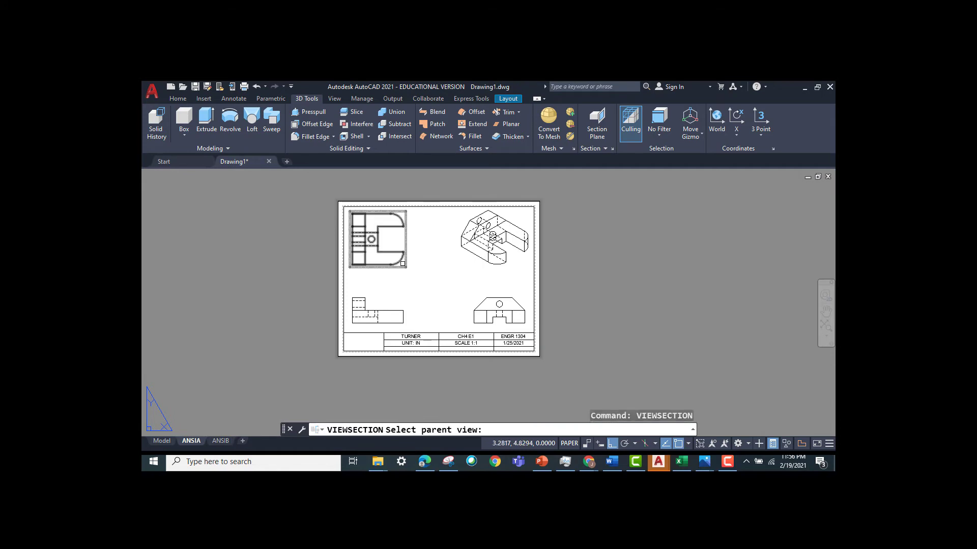
pyautogui.scroll(4, 370, 275)
pyautogui.moveTo(325, 186); pyautogui.dragTo(325, 266, button='middle')
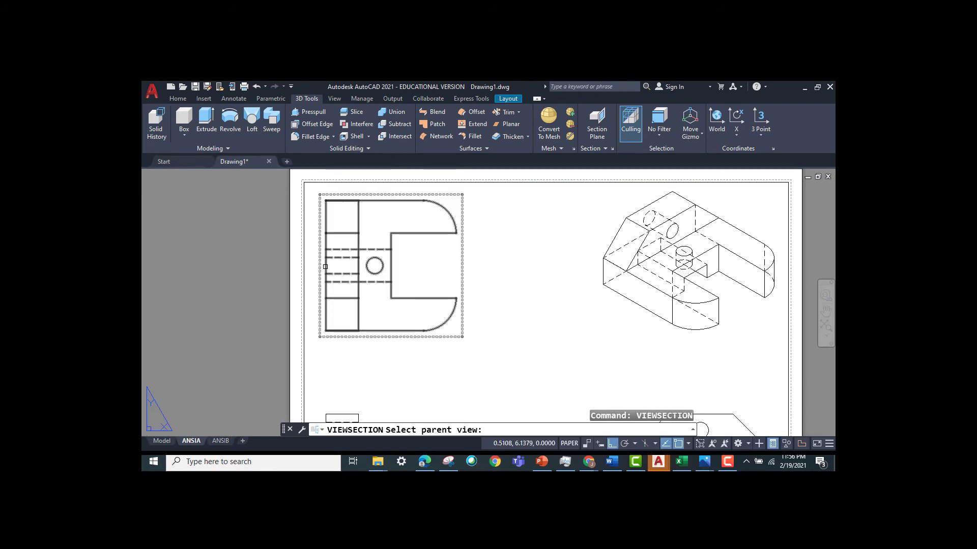
pyautogui.click(325, 266)
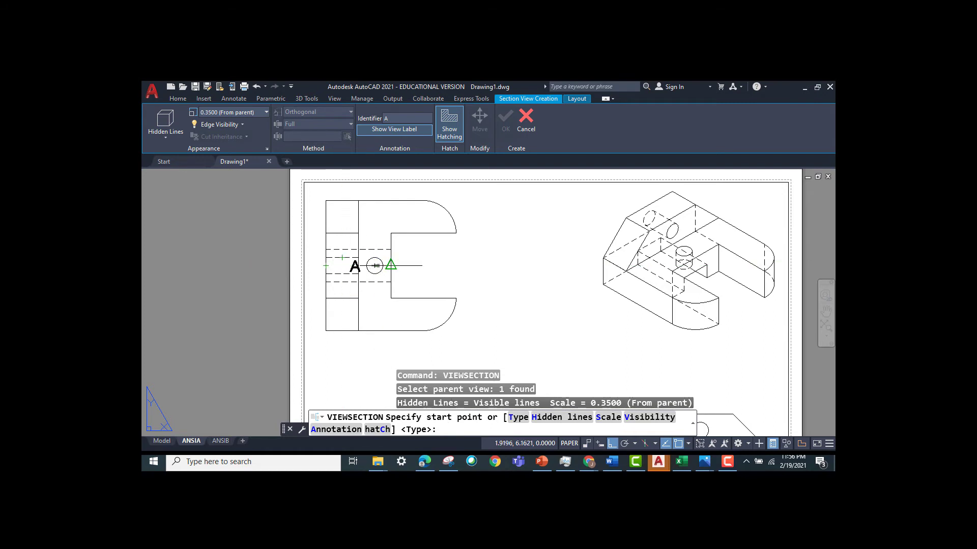
pyautogui.click(613, 445)
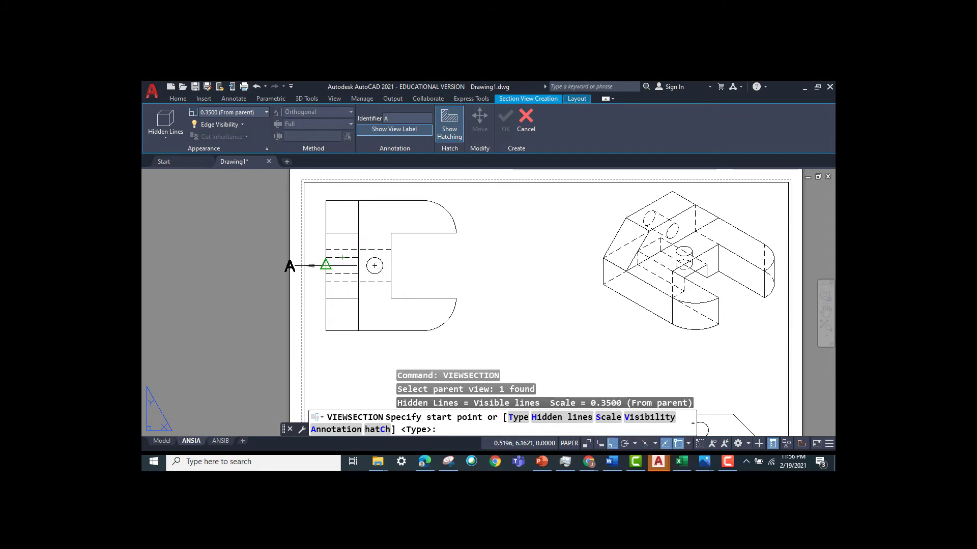
pyautogui.scroll(2, 325, 264)
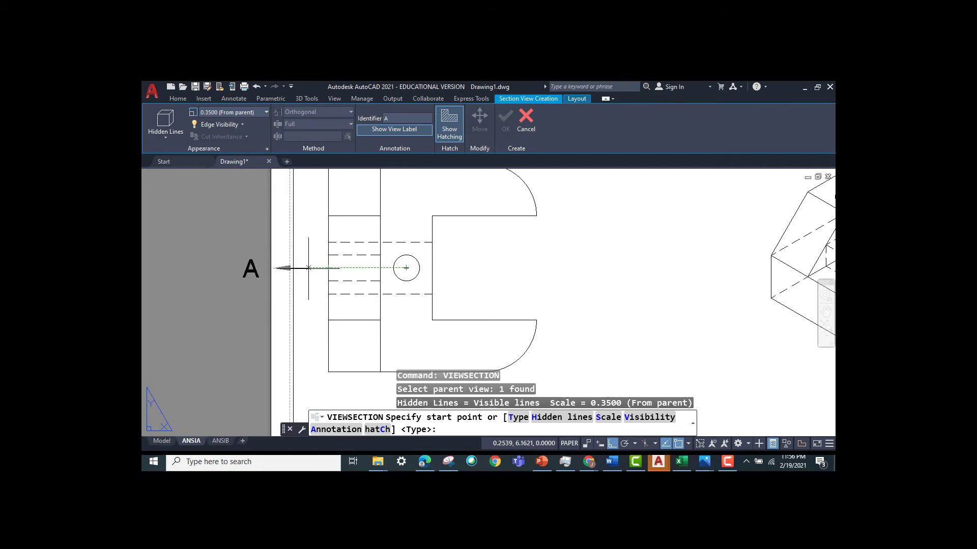
pyautogui.click(311, 268)
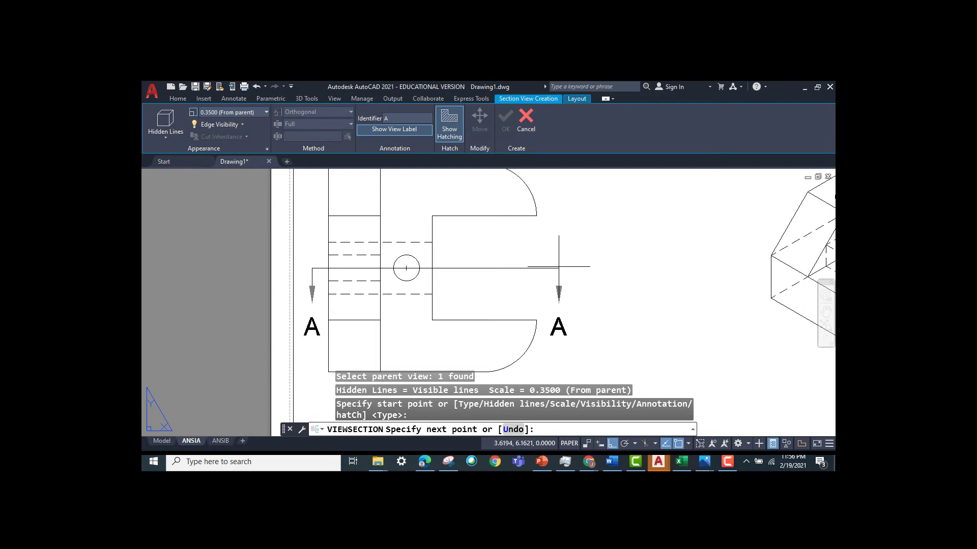
pyautogui.click(559, 267)
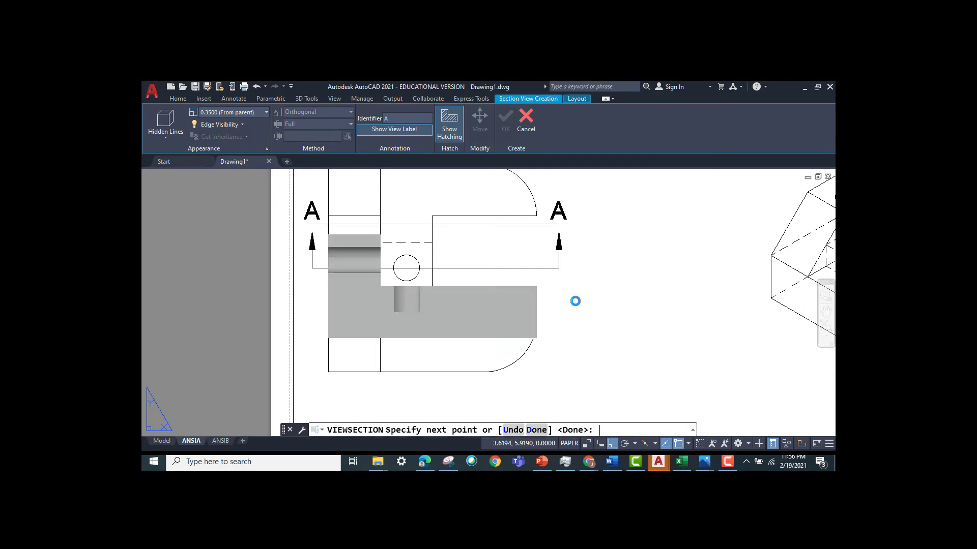
pyautogui.press('Return')
# - Place the SECTION A-A view between the top and front views
pyautogui.scroll(2, 576, 299)
pyautogui.scroll(-4, 573, 307)
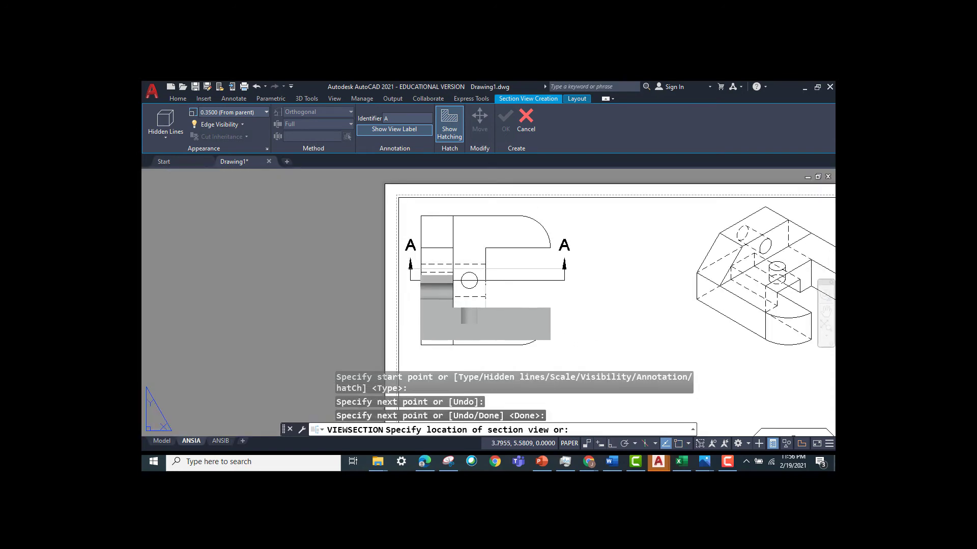
pyautogui.moveTo(573, 308); pyautogui.dragTo(532, 275, button='middle')
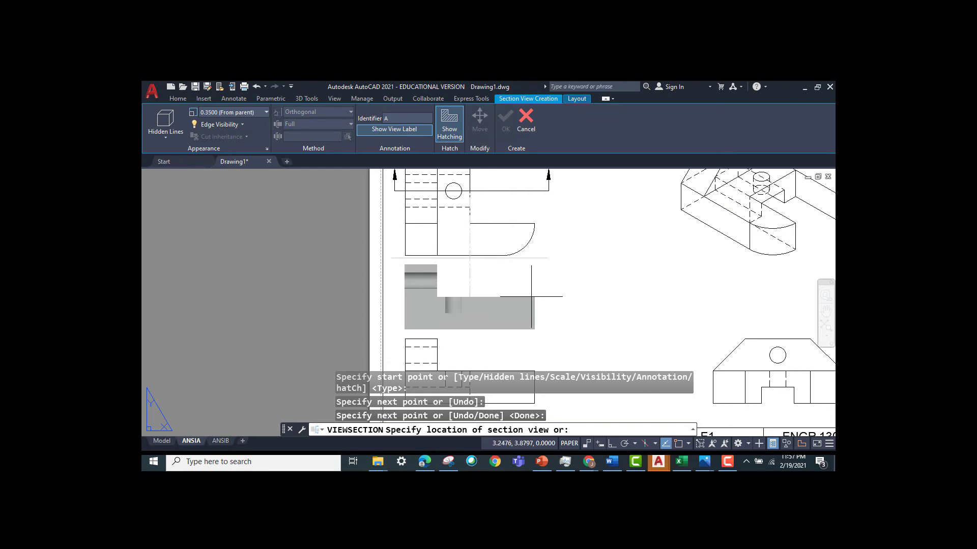
pyautogui.click(531, 296)
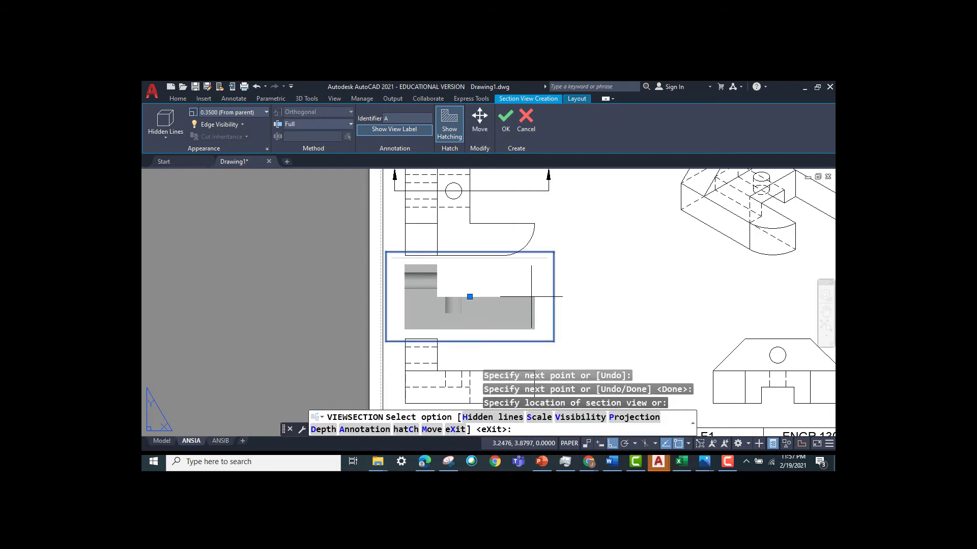
pyautogui.press('Return')
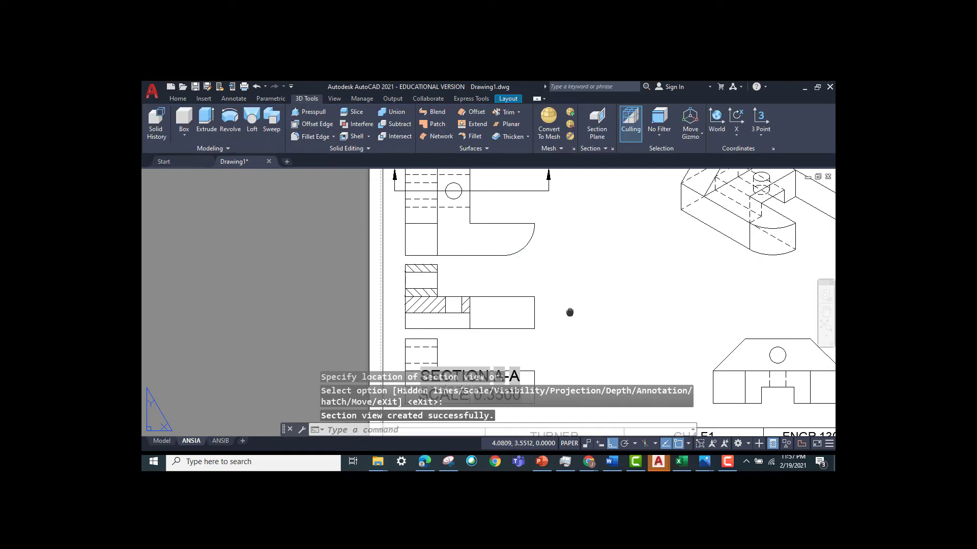
pyautogui.moveTo(570, 312); pyautogui.dragTo(564, 247, button='middle')
# - Set the SECTION A-A label's text height to 0.18 and move it up beside the section view
pyautogui.click(464, 310)
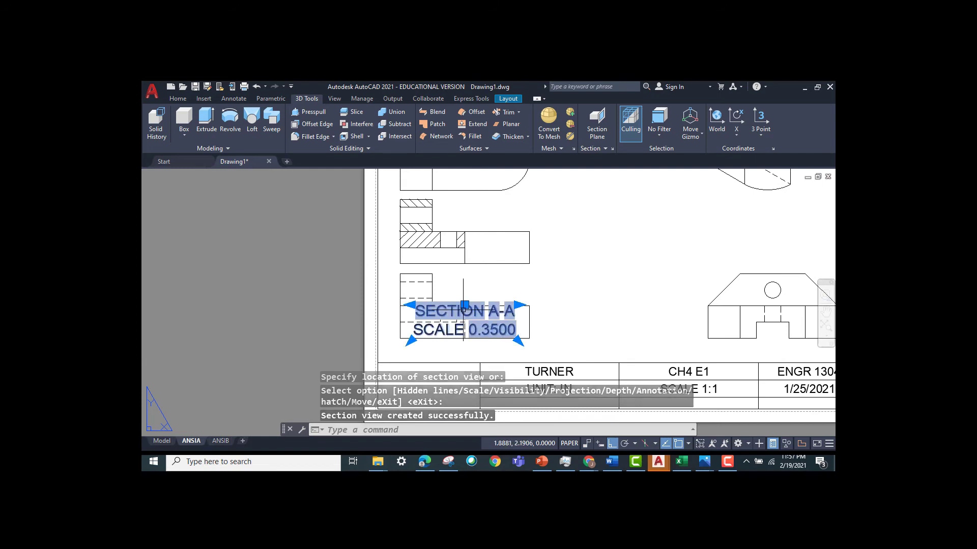
pyautogui.click(564, 289)
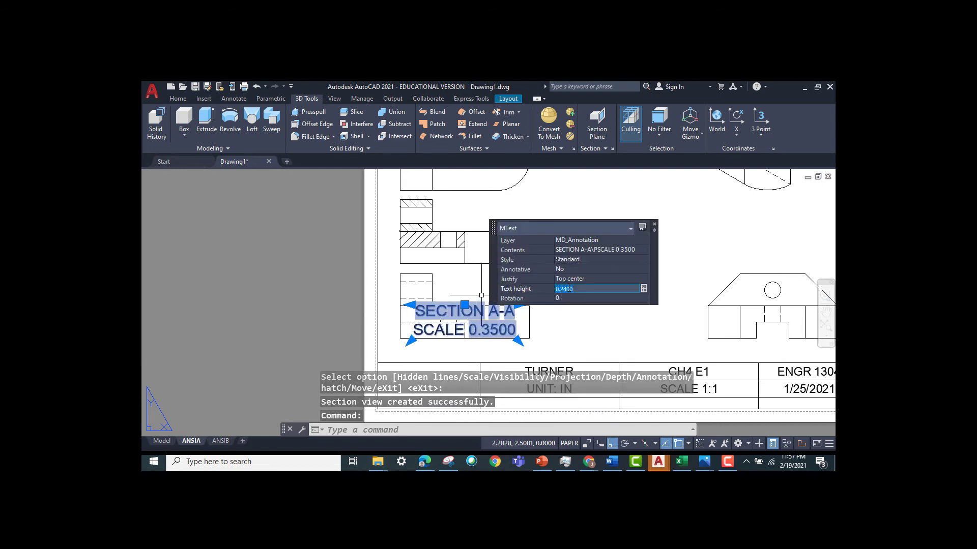
pyautogui.write('0.18')
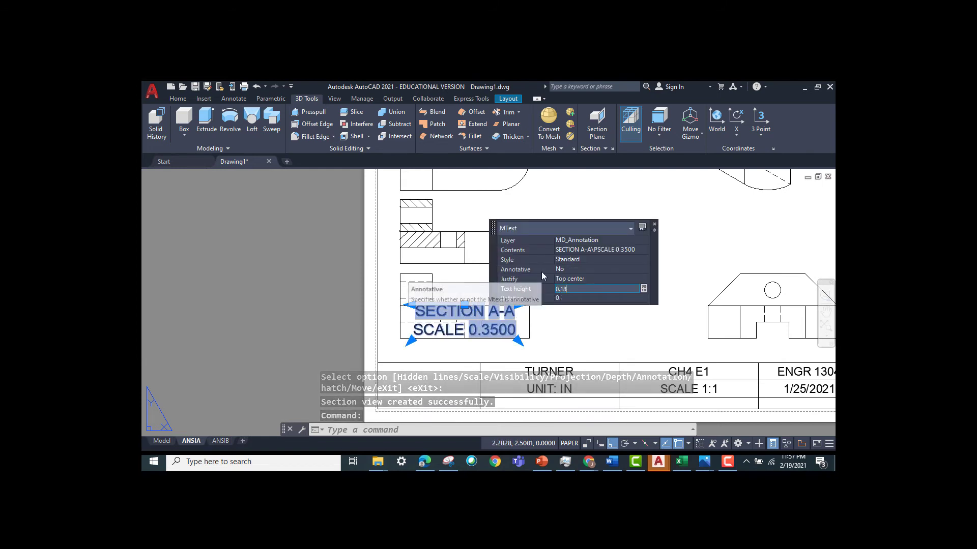
pyautogui.press('Return')
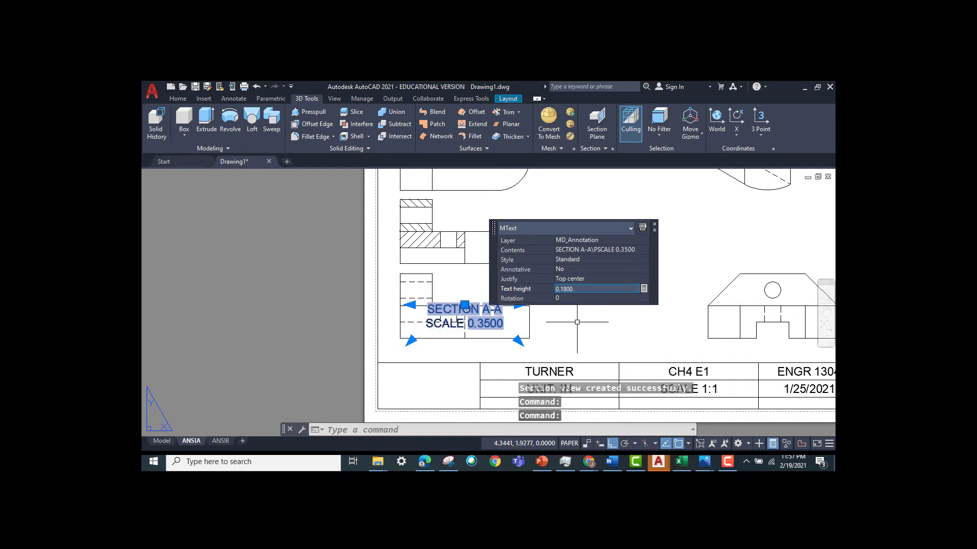
pyautogui.click(465, 304)
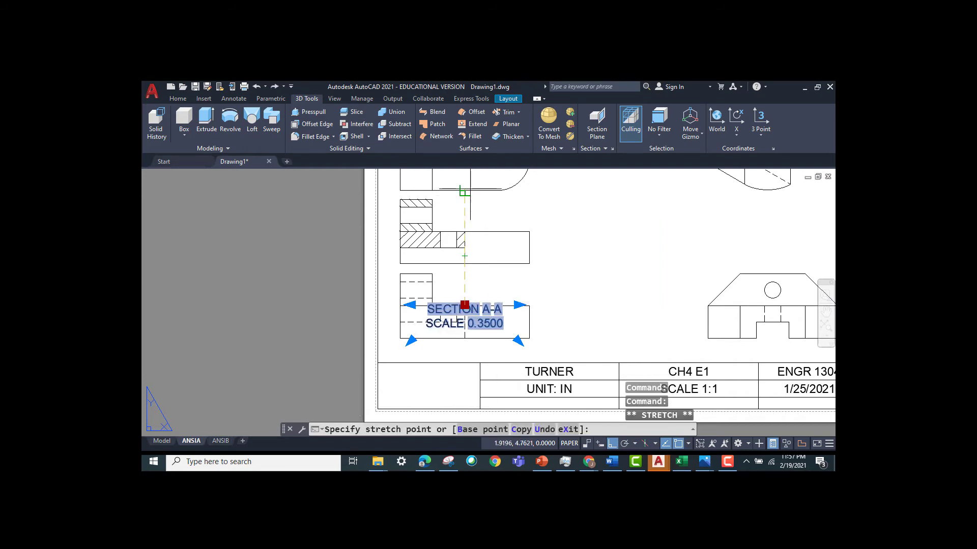
pyautogui.click(477, 202)
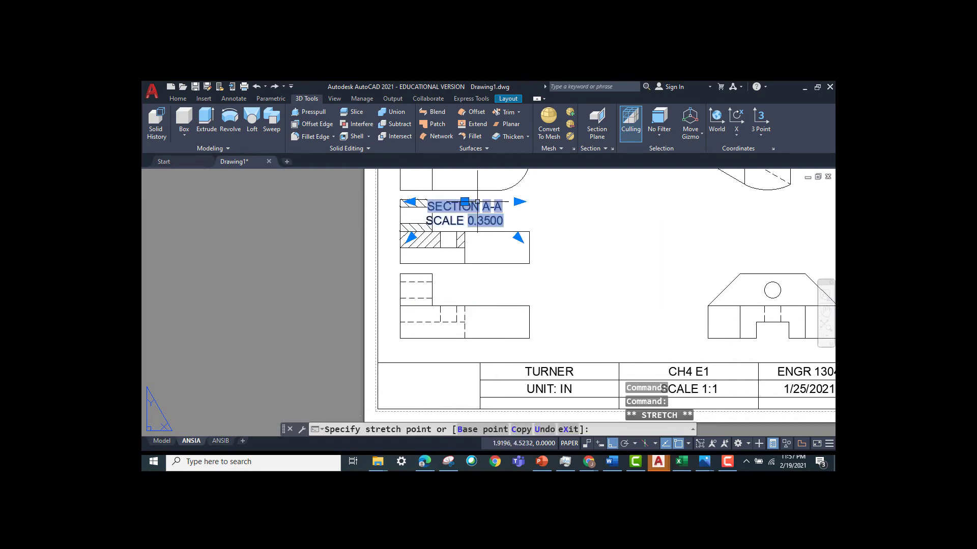
# - Turn off Ortho and object snap, then change the label's text height to 0.15
pyautogui.click(612, 444)
pyautogui.click(667, 444)
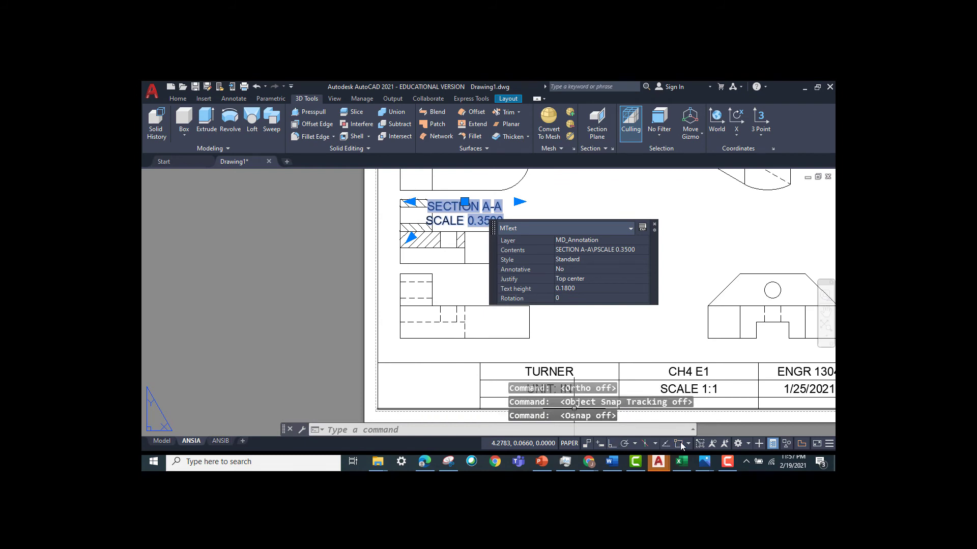
pyautogui.click(575, 289)
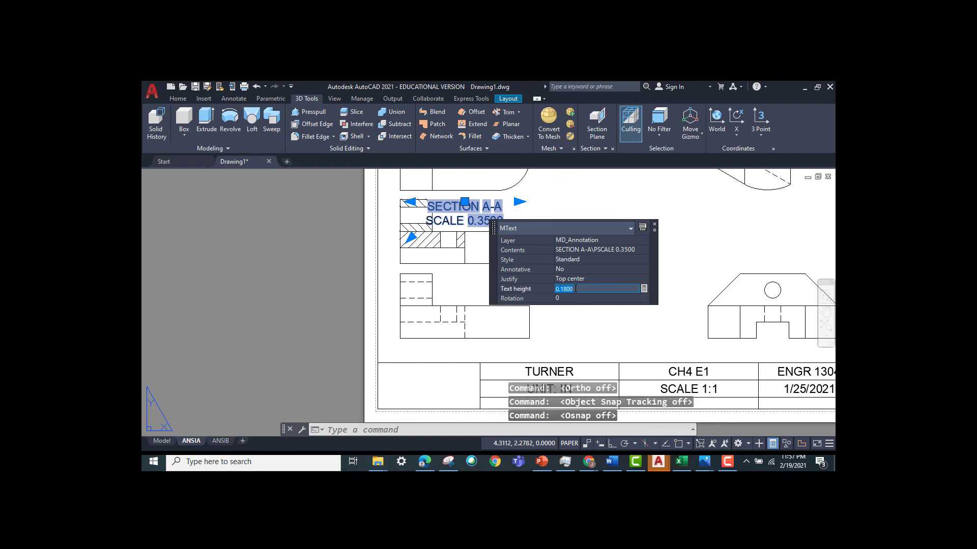
pyautogui.write('0.15')
pyautogui.press('Return')
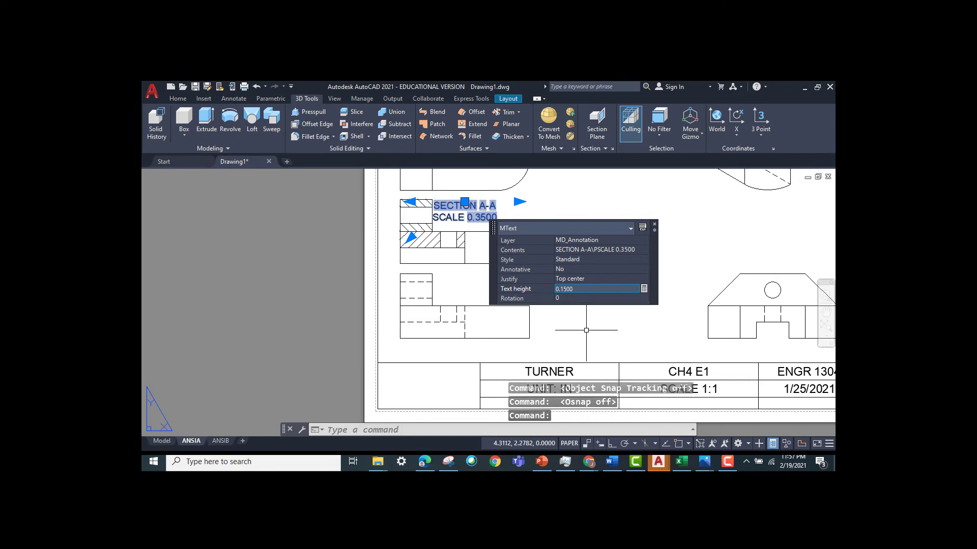
pyautogui.press('Escape')
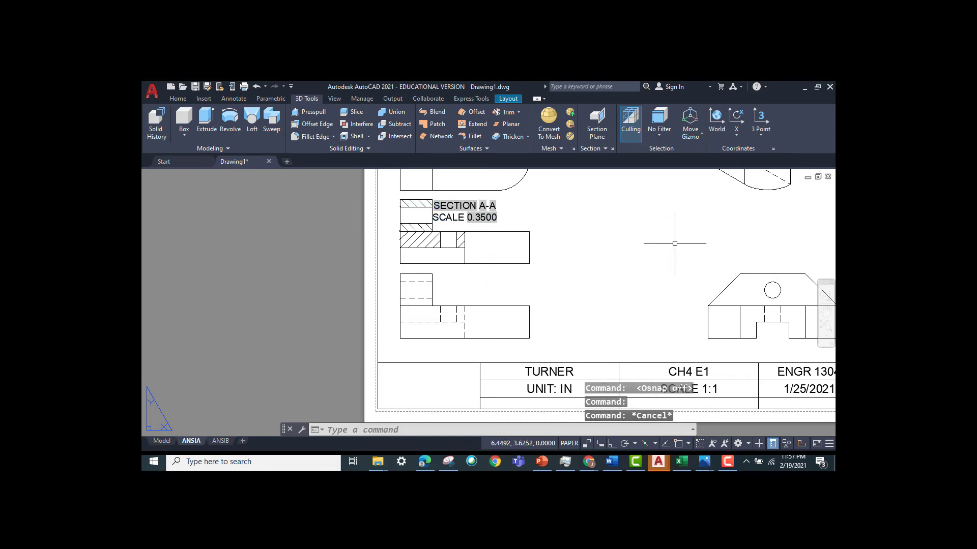
# - Nudge the label slightly to the right and pan the sheet left
pyautogui.click(464, 203)
pyautogui.click(464, 203)
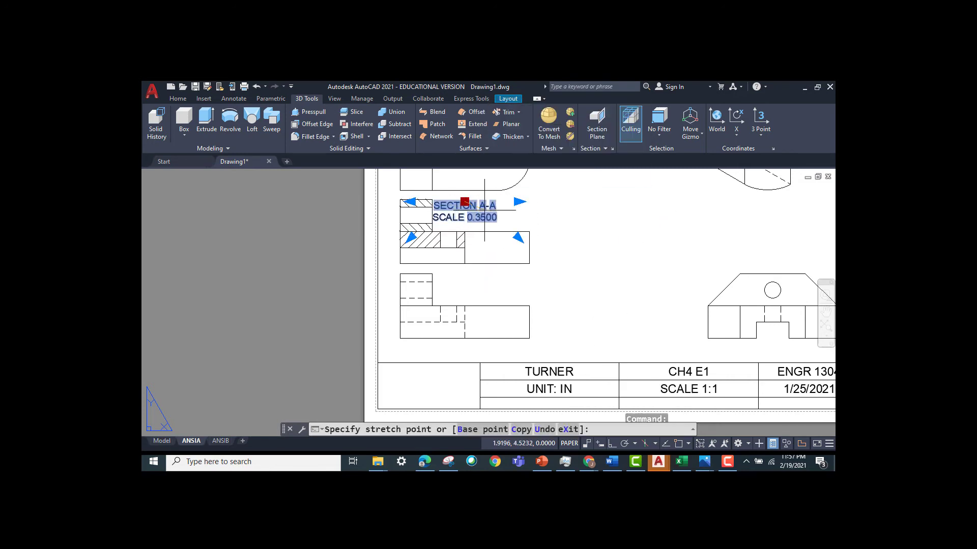
pyautogui.click(482, 204)
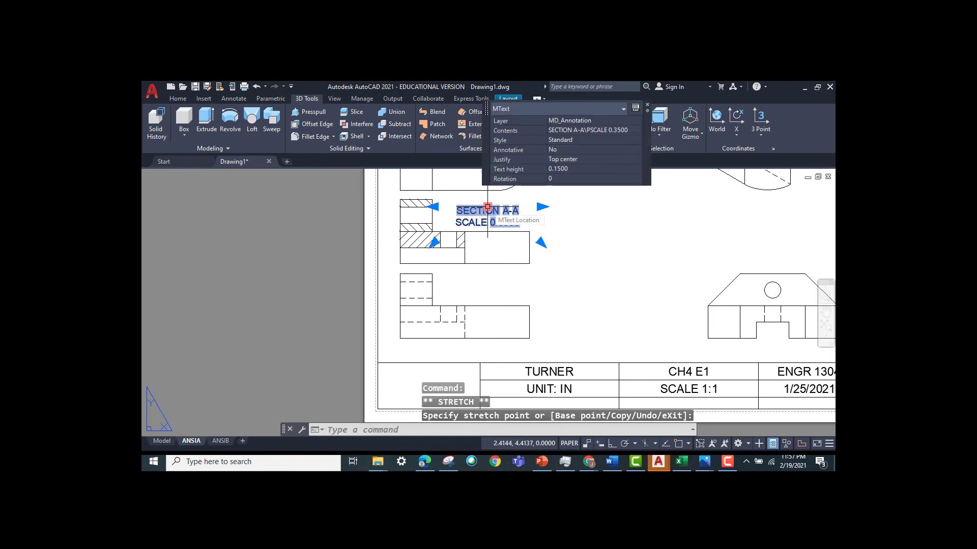
pyautogui.click(482, 205)
pyautogui.press('Escape')
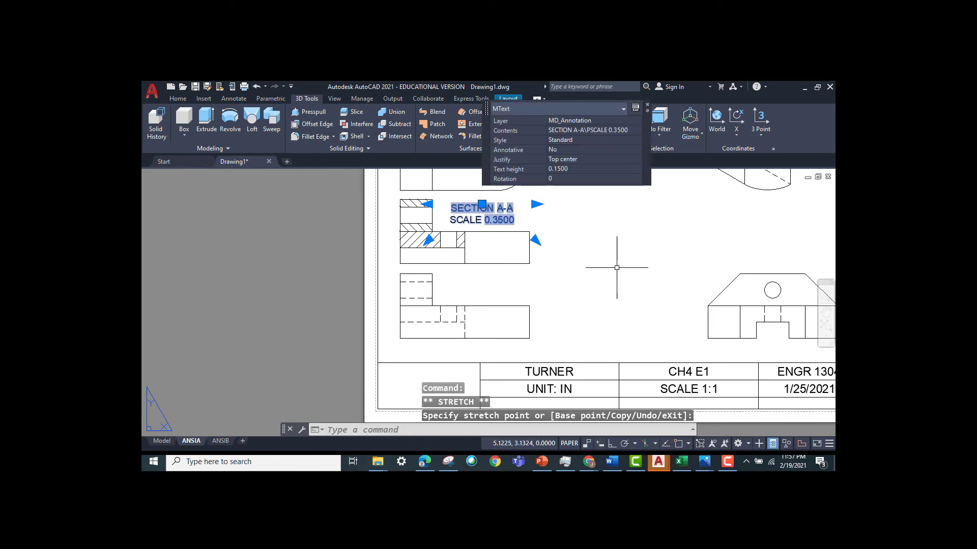
pyautogui.press('Escape')
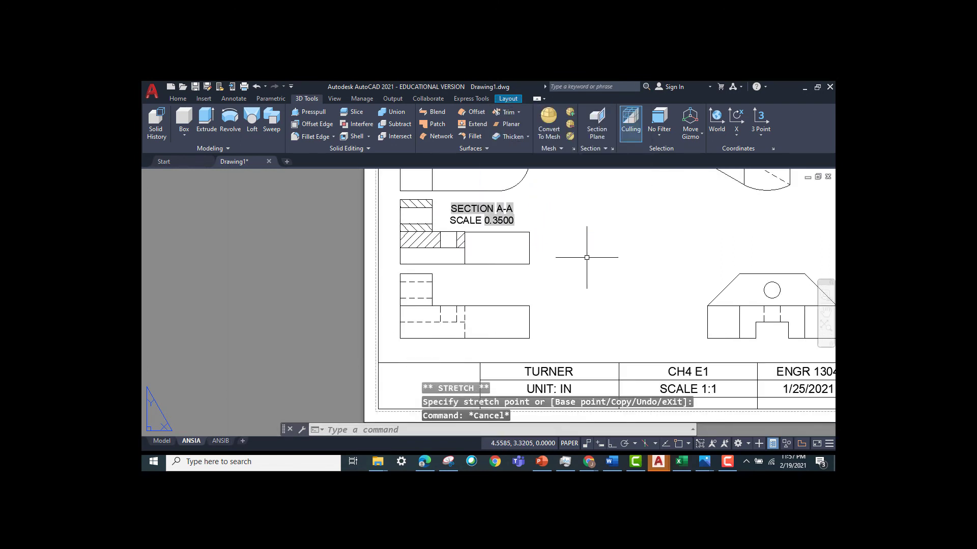
pyautogui.scroll(-2, 583, 257)
pyautogui.scroll(-2, 589, 244)
pyautogui.moveTo(487, 258); pyautogui.dragTo(449, 259, button='middle')
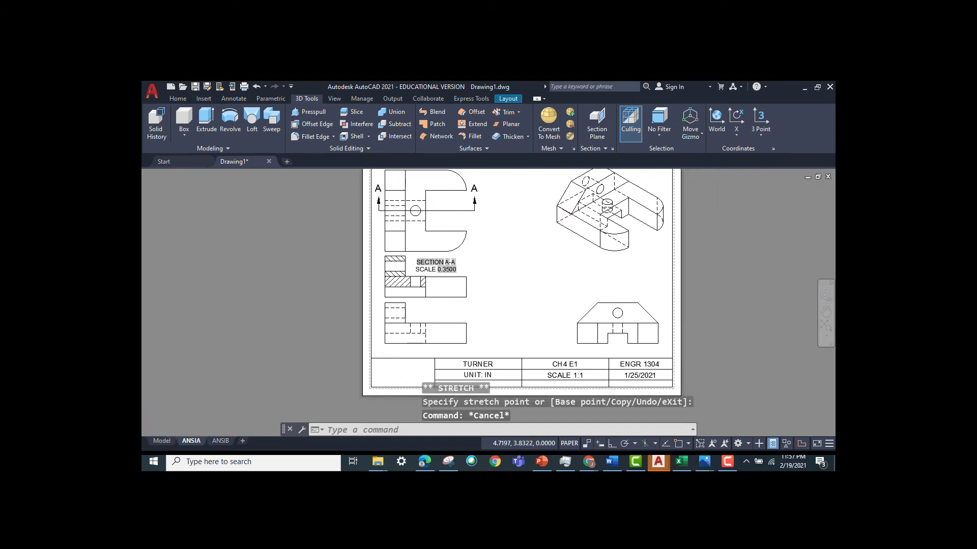
pyautogui.click(449, 259)
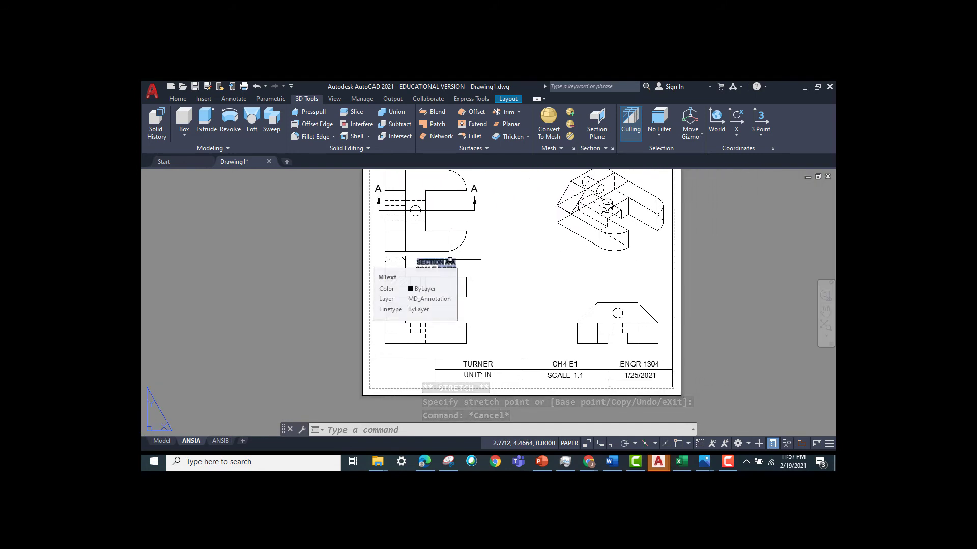
pyautogui.press('Escape')
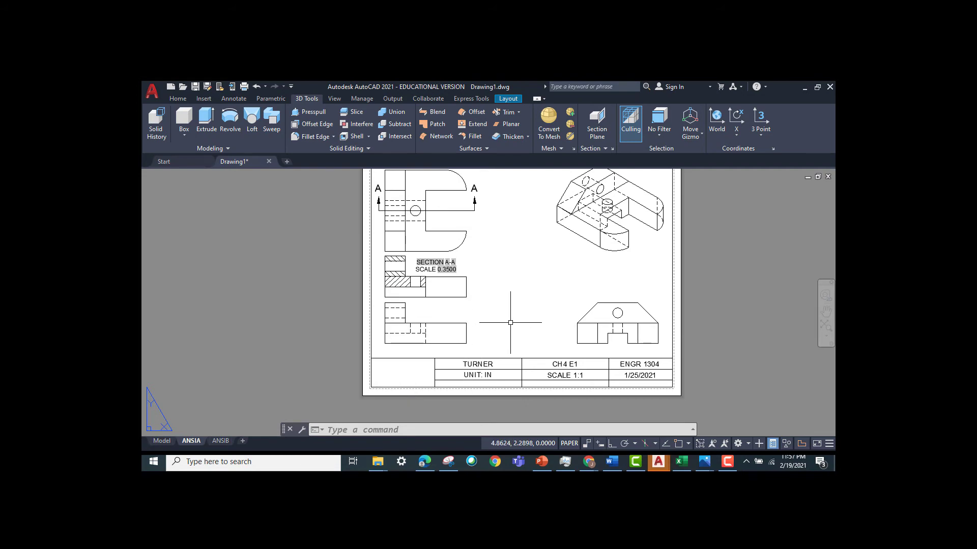
pyautogui.scroll(2, 504, 283)
pyautogui.moveTo(503, 283)
pyautogui.mouseDown(button='middle')
pyautogui.moveTo(493, 272)
pyautogui.moveTo(551, 295)
pyautogui.mouseUp(button='middle')
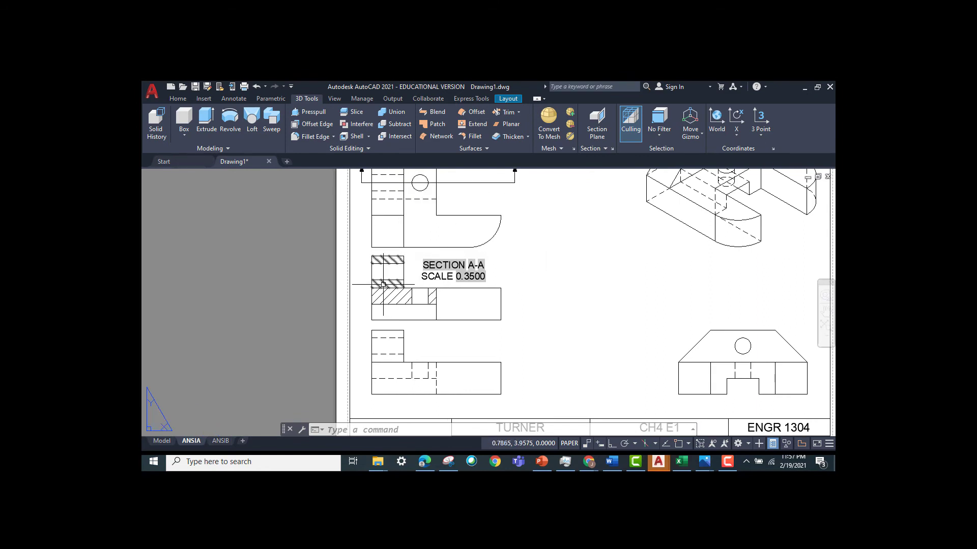
pyautogui.click(405, 274)
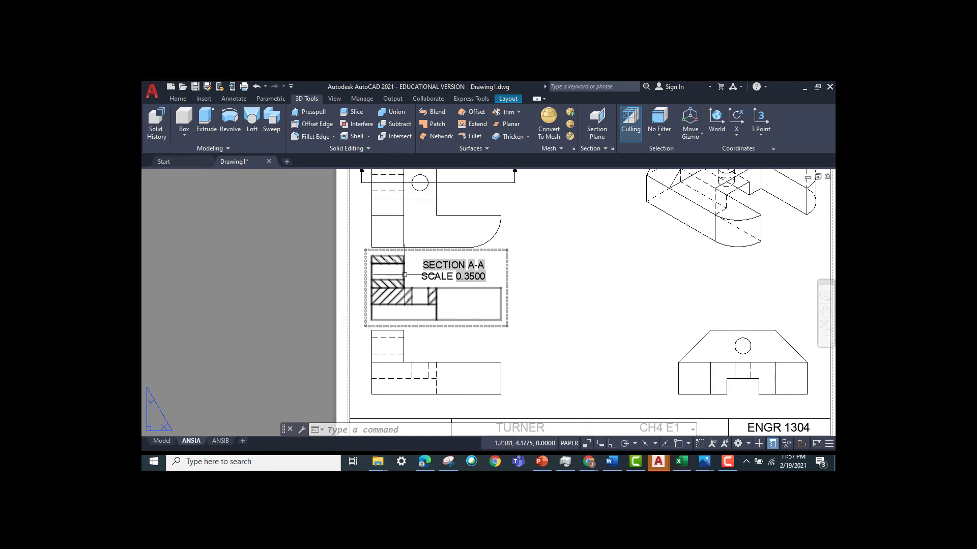
pyautogui.press('Escape')
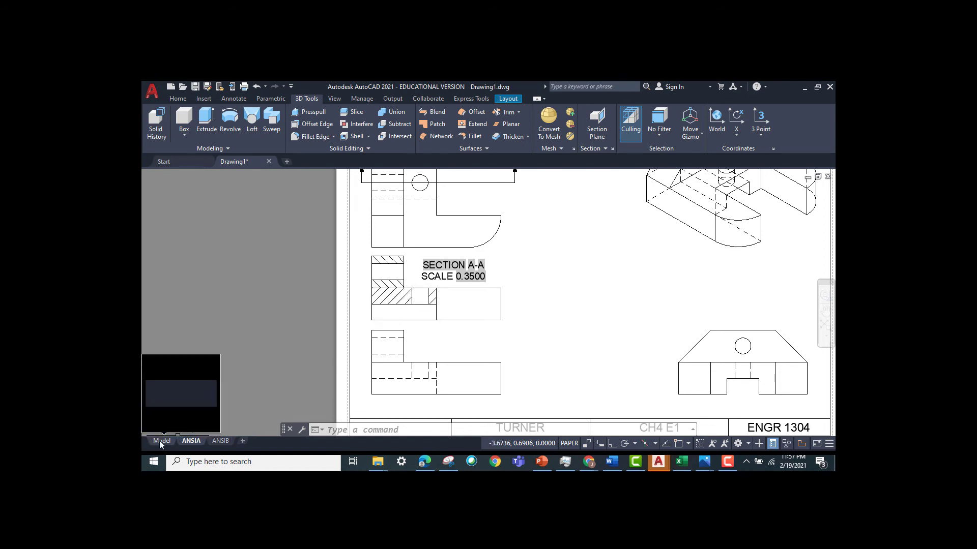
# - In model space, UNION all three solids into one 3D solid and verify the result
pyautogui.click(162, 442)
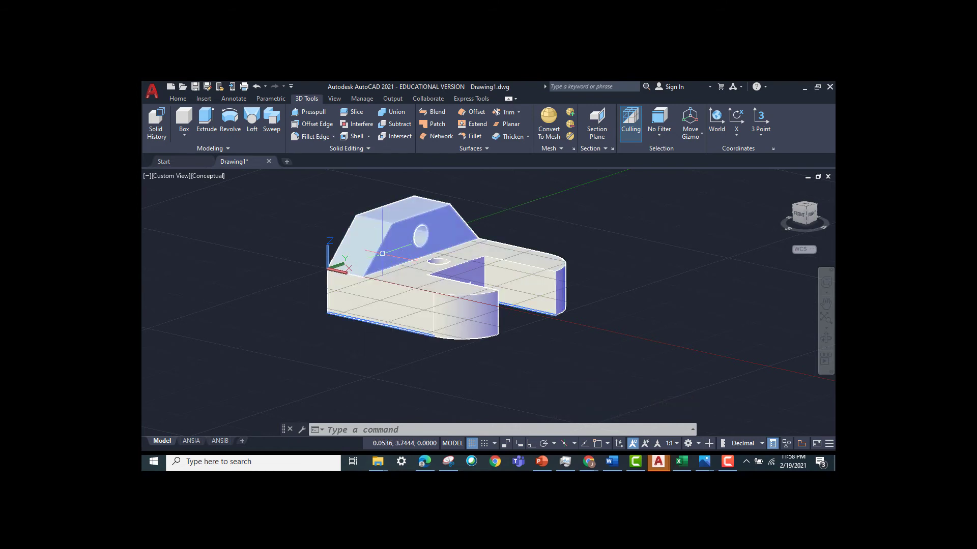
pyautogui.click(377, 431)
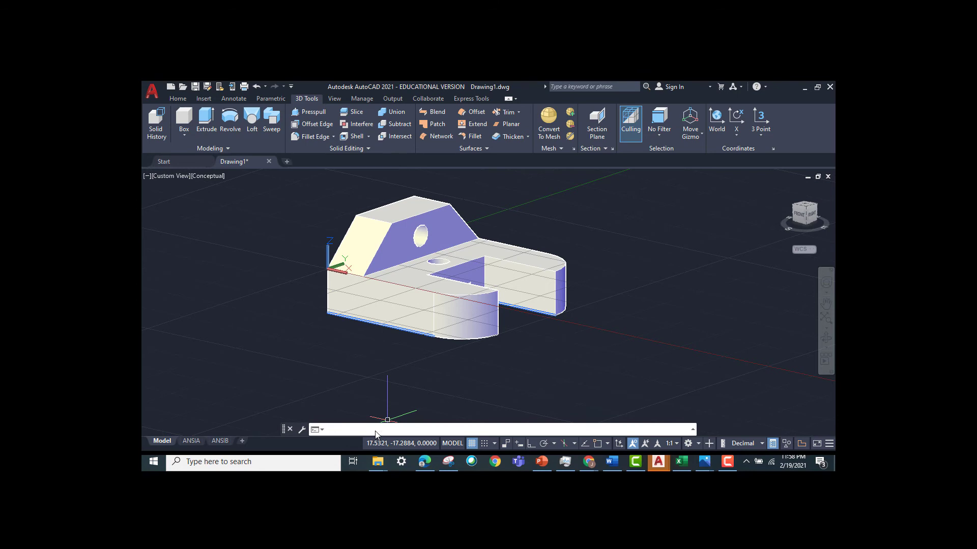
pyautogui.press('Return')
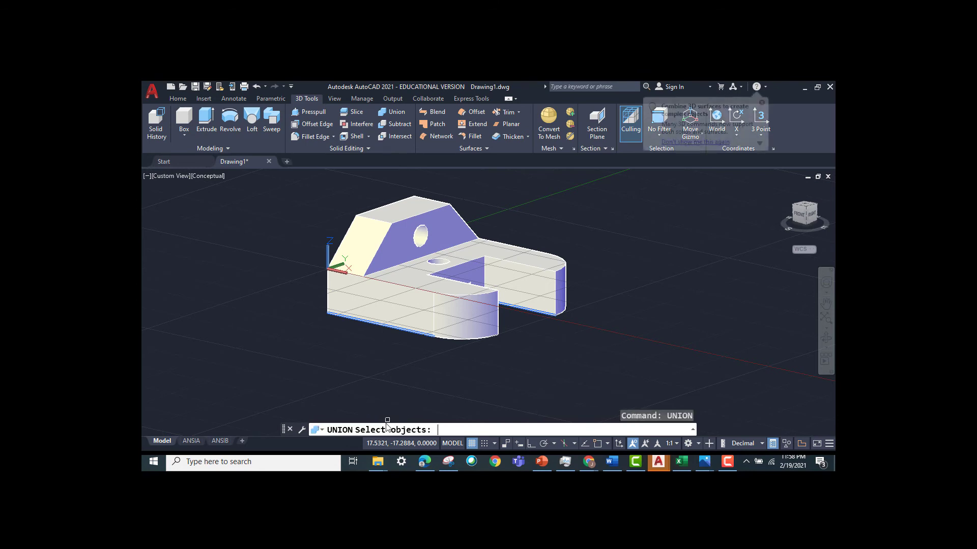
pyautogui.click(288, 188)
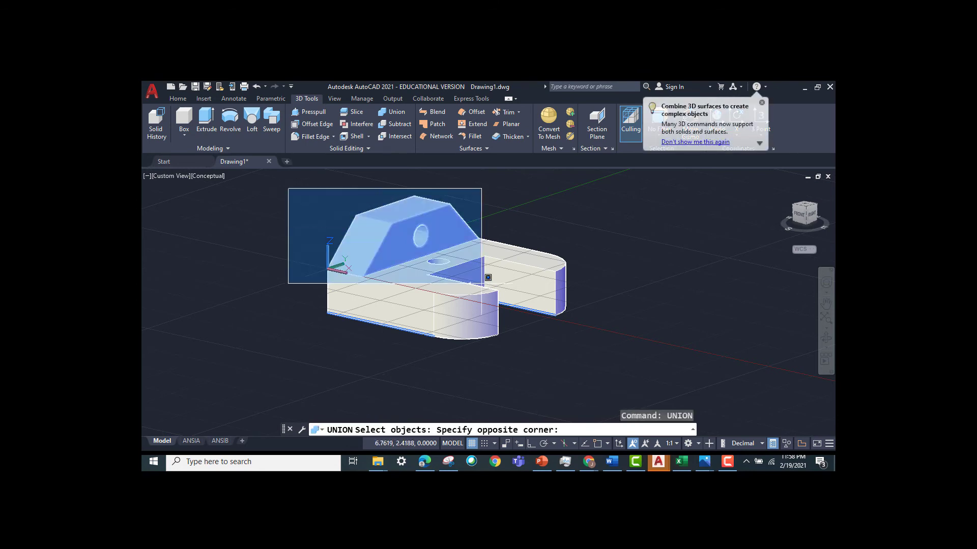
pyautogui.click(612, 357)
pyautogui.press('Return')
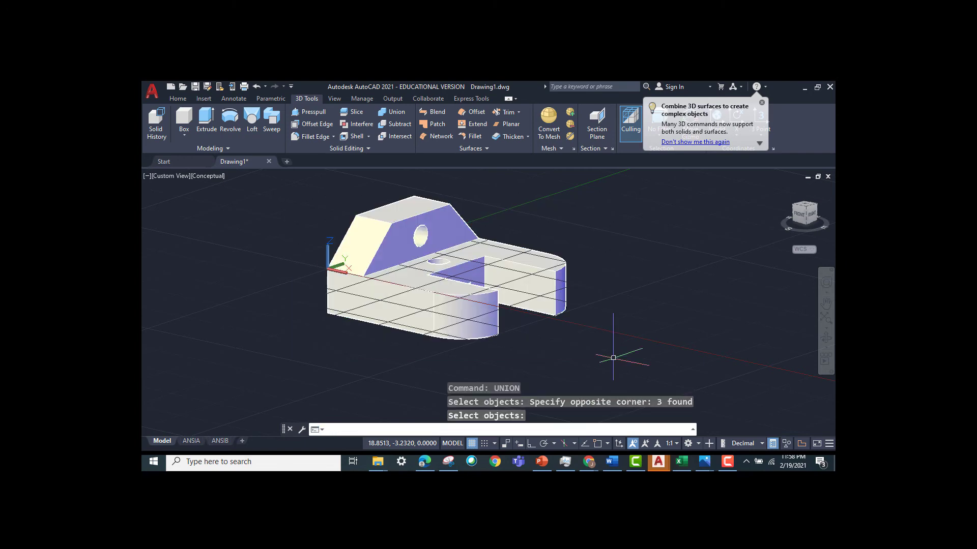
pyautogui.click(387, 253)
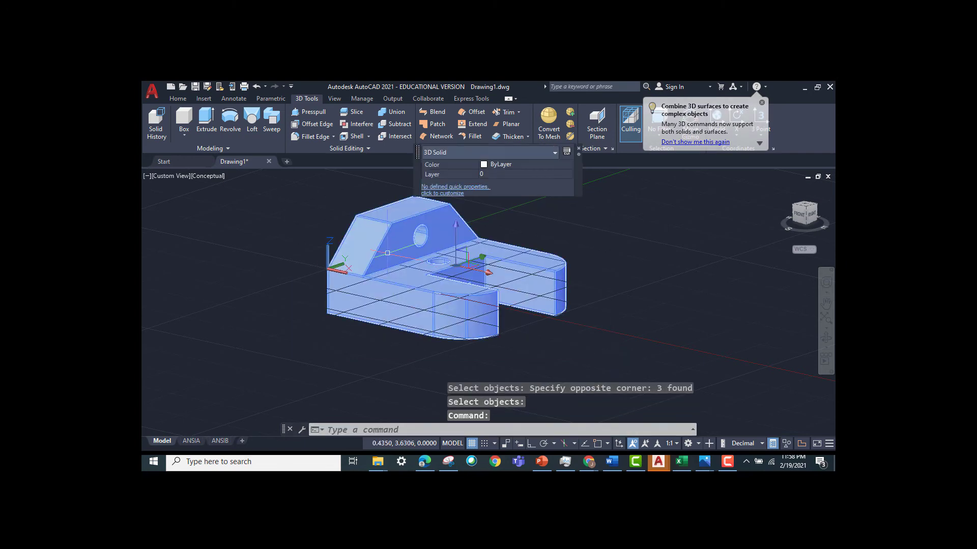
pyautogui.press('Escape')
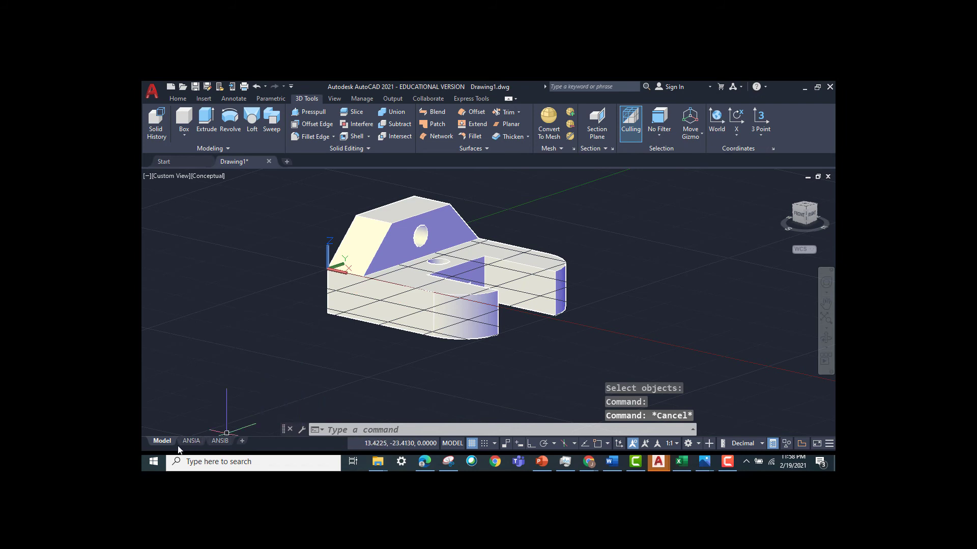
# - Return to the ANSIA layout and pan so the full title block is visible
pyautogui.click(191, 441)
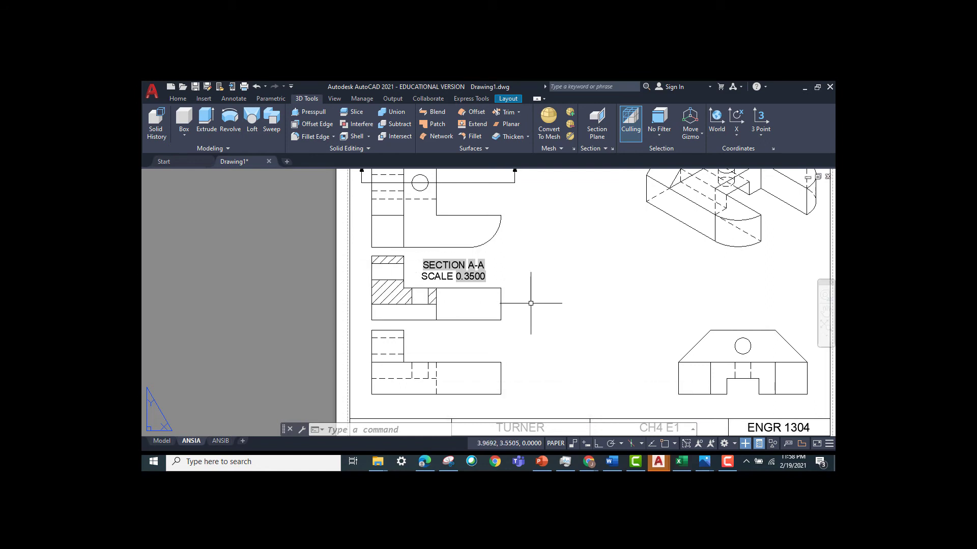
pyautogui.scroll(2, 562, 305)
pyautogui.scroll(-2, 562, 305)
pyautogui.scroll(-2, 564, 303)
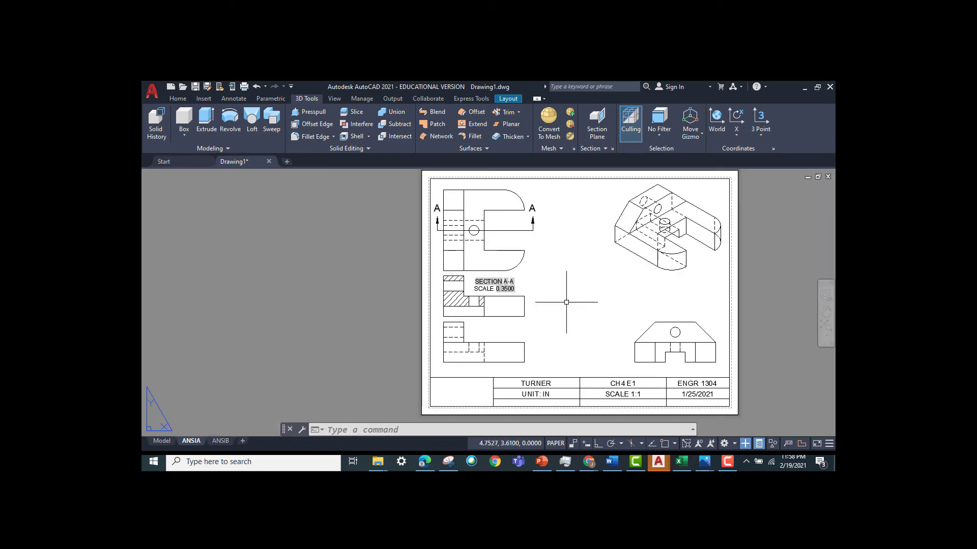
pyautogui.moveTo(576, 299); pyautogui.dragTo(509, 305, button='middle')
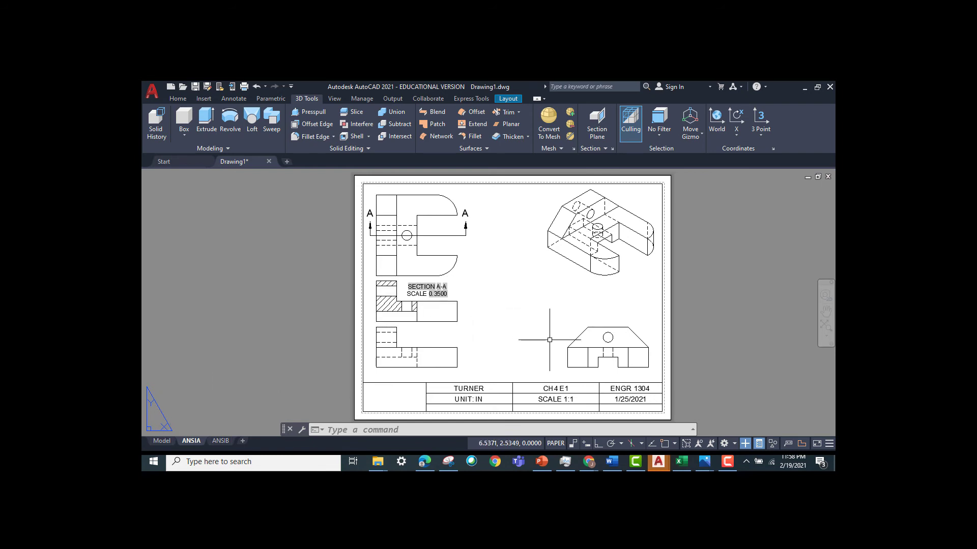
pyautogui.scroll(2, 549, 340)
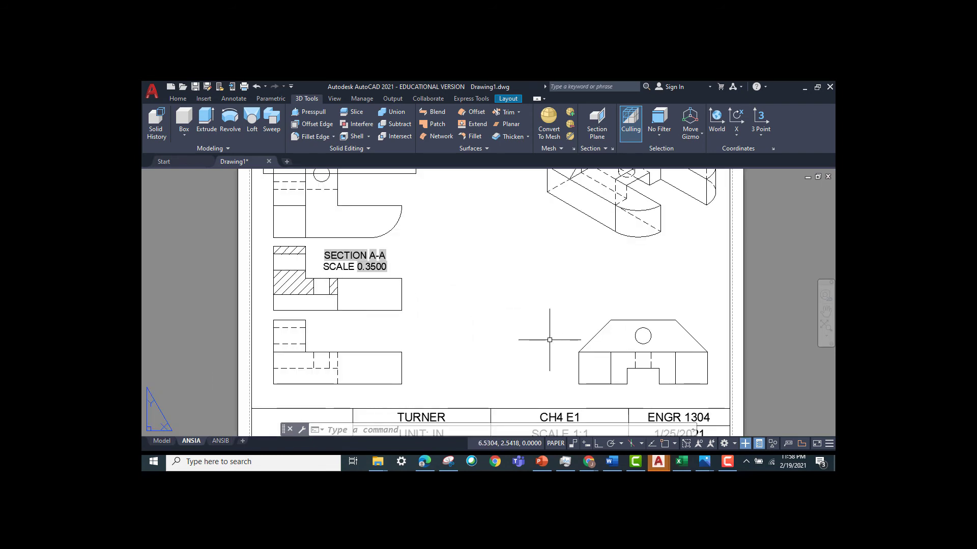
pyautogui.moveTo(549, 340); pyautogui.dragTo(511, 295, button='middle')
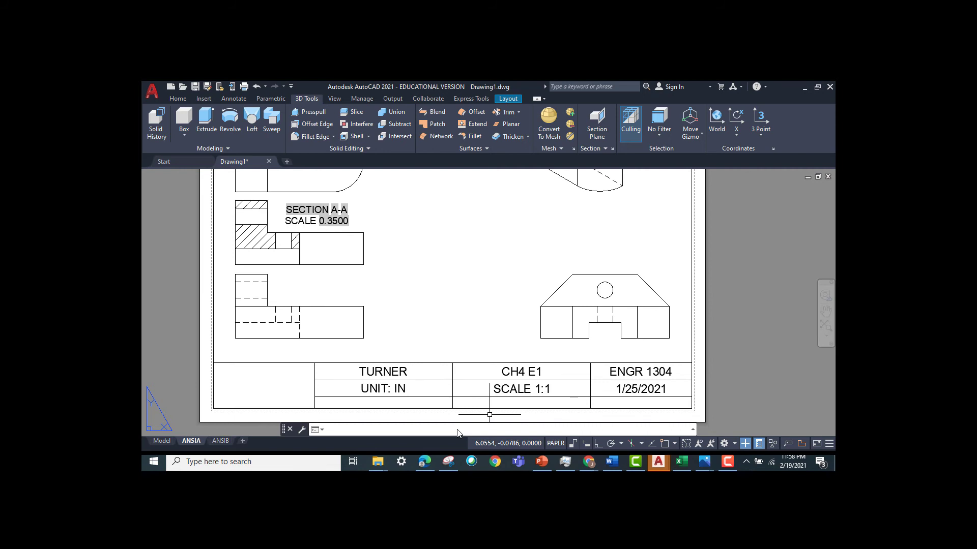
# - Start a section view from the lower-right view with Ortho and object snapping on
pyautogui.write('view')
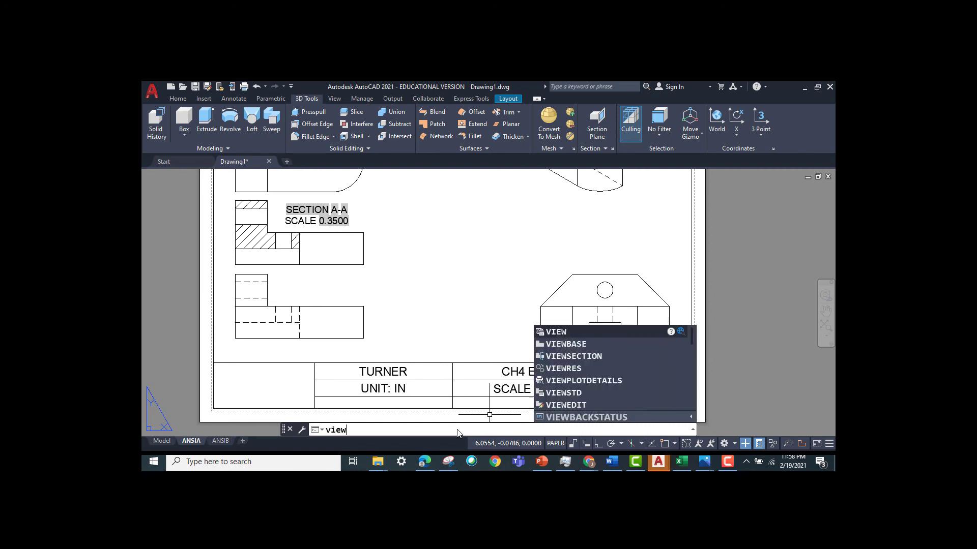
pyautogui.write('ion')
pyautogui.press('Return')
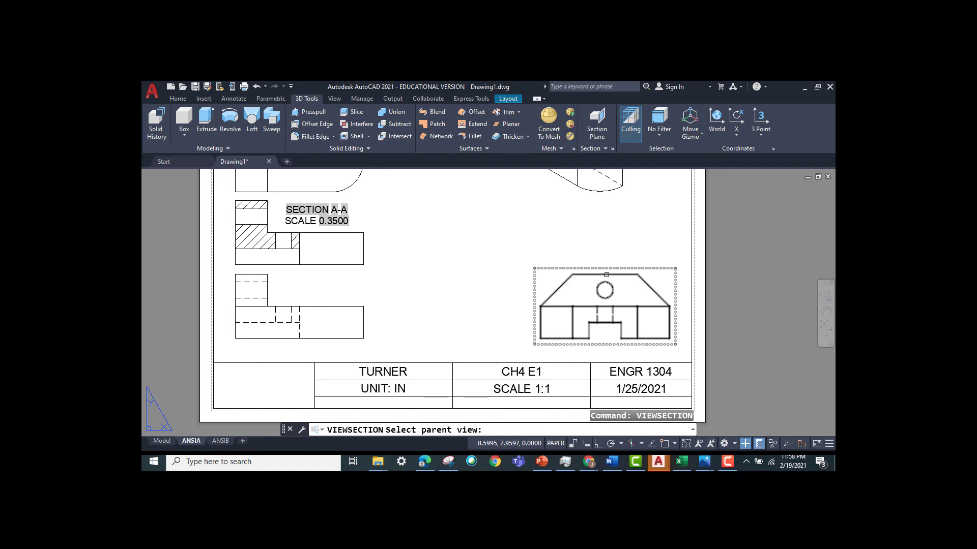
pyautogui.click(607, 274)
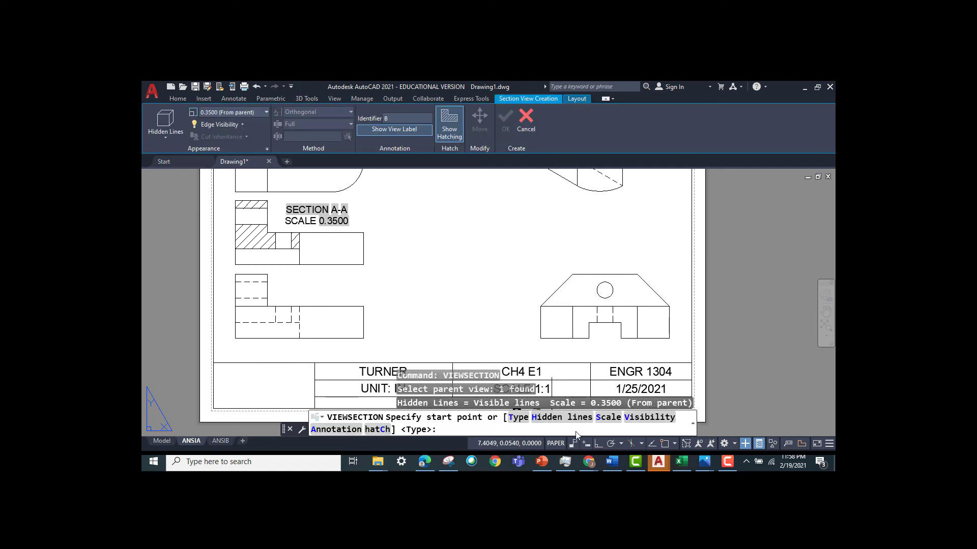
pyautogui.click(598, 443)
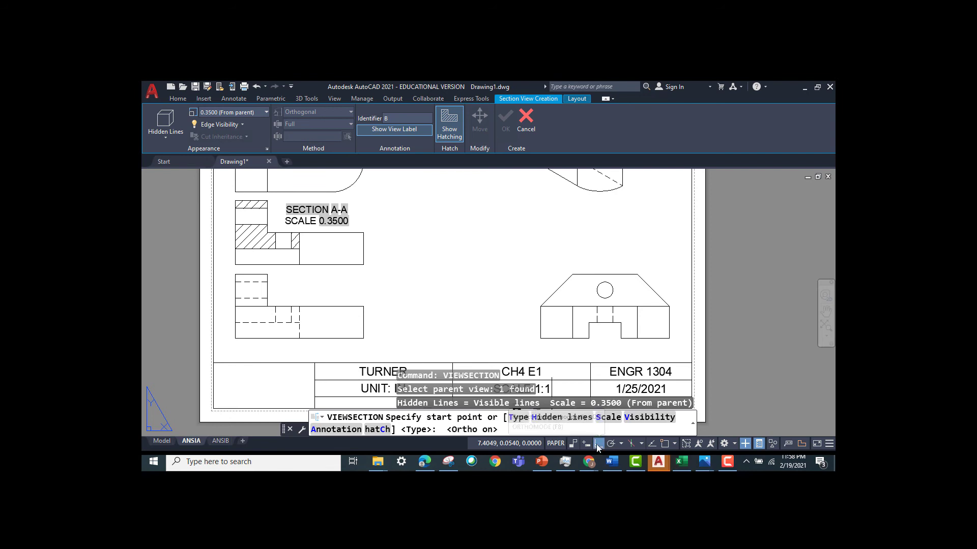
pyautogui.click(653, 442)
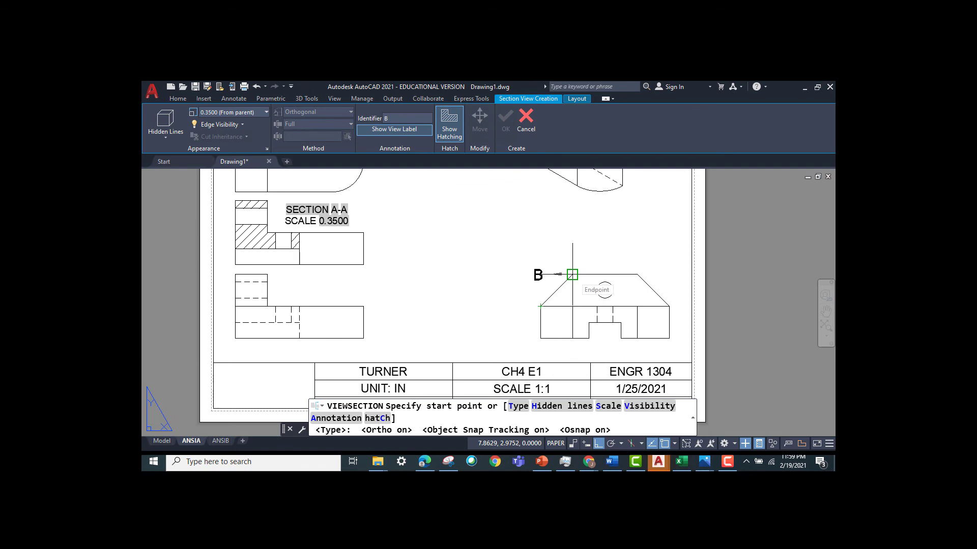
# - Cut diagonally across the sloped corner and place section B-B above the parent view
pyautogui.click(572, 275)
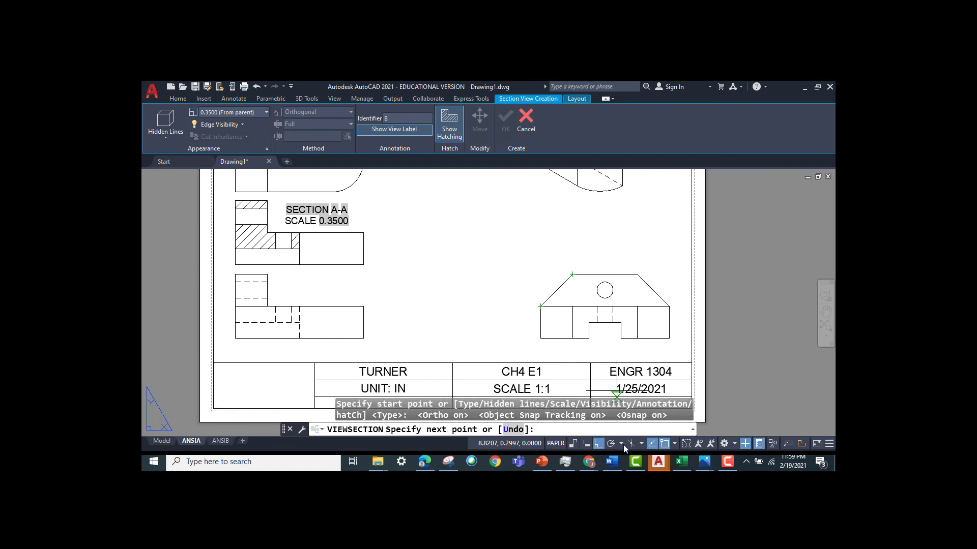
pyautogui.press('F8')
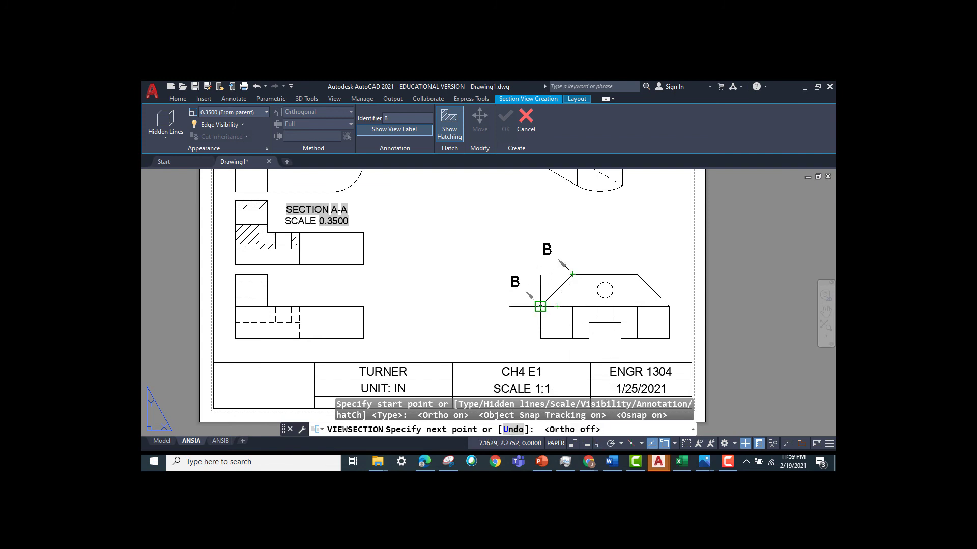
pyautogui.click(540, 306)
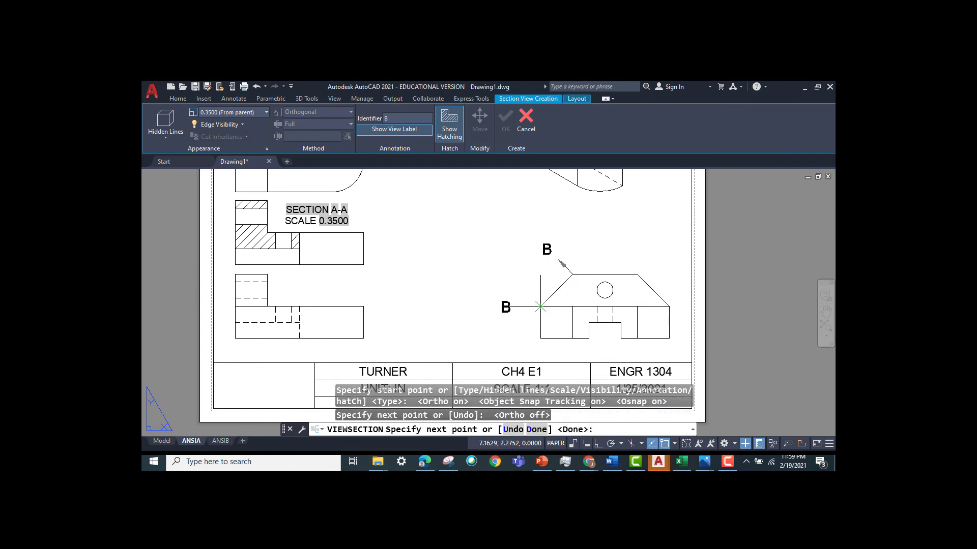
pyautogui.press('Return')
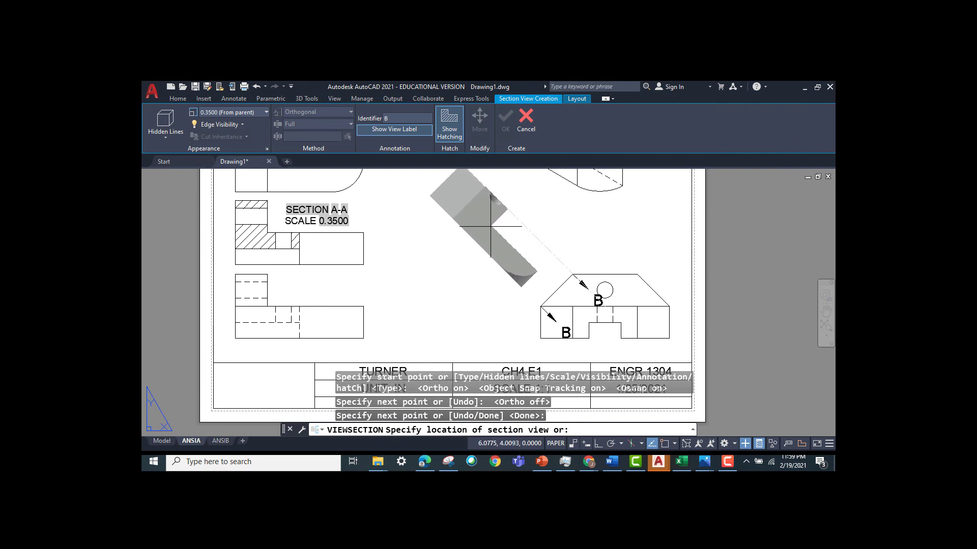
pyautogui.click(491, 227)
pyautogui.rightClick(492, 228)
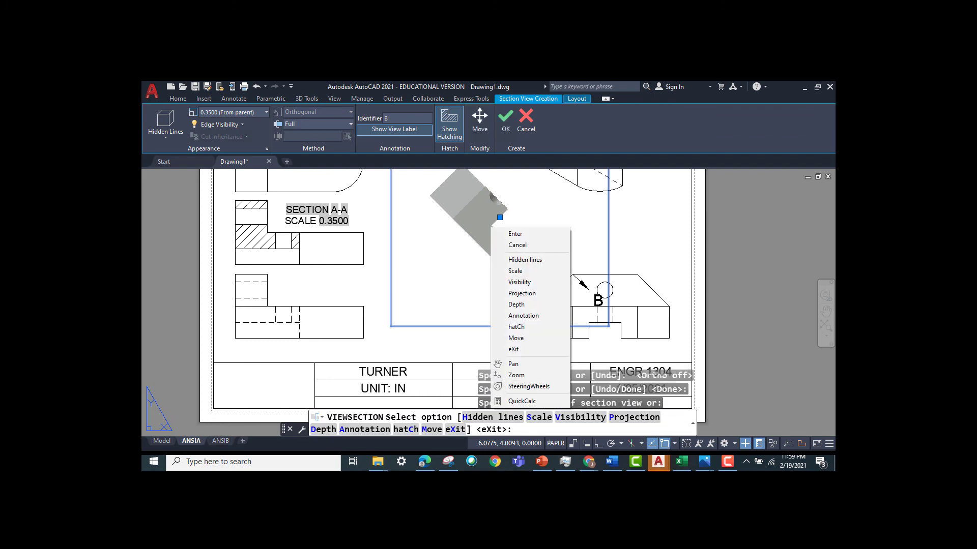
pyautogui.click(508, 230)
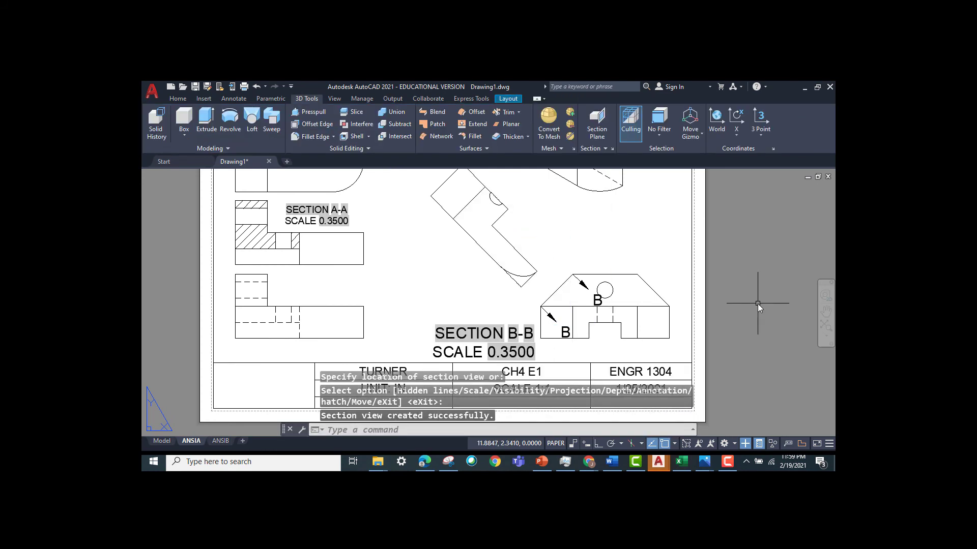
# - Set the SECTION B-B label's text height to 0.1500
pyautogui.scroll(2, 639, 239)
pyautogui.scroll(-2, 639, 240)
pyautogui.moveTo(615, 250); pyautogui.dragTo(622, 308, button='middle')
pyautogui.scroll(2, 565, 273)
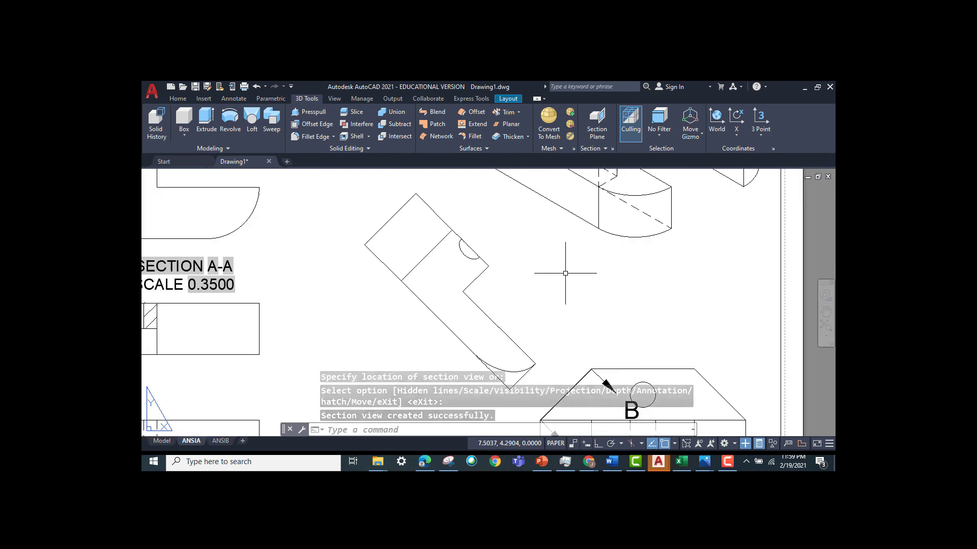
pyautogui.scroll(-2, 565, 273)
pyautogui.moveTo(565, 273); pyautogui.dragTo(566, 318, button='middle')
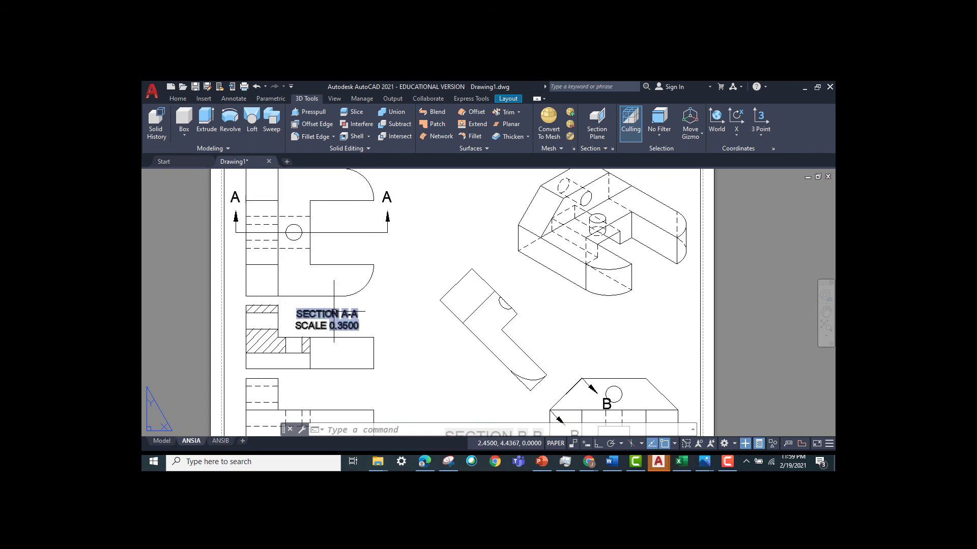
pyautogui.scroll(-2, 498, 372)
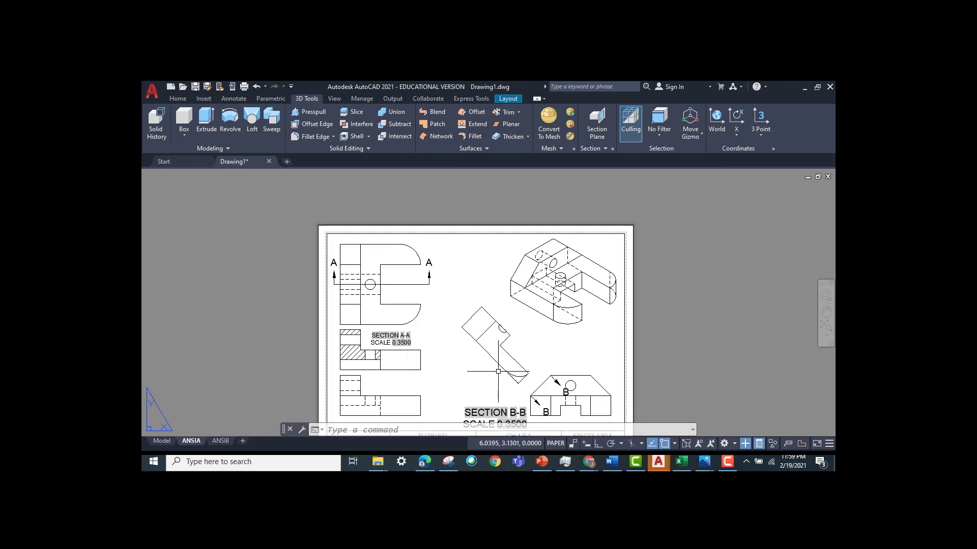
pyautogui.click(495, 410)
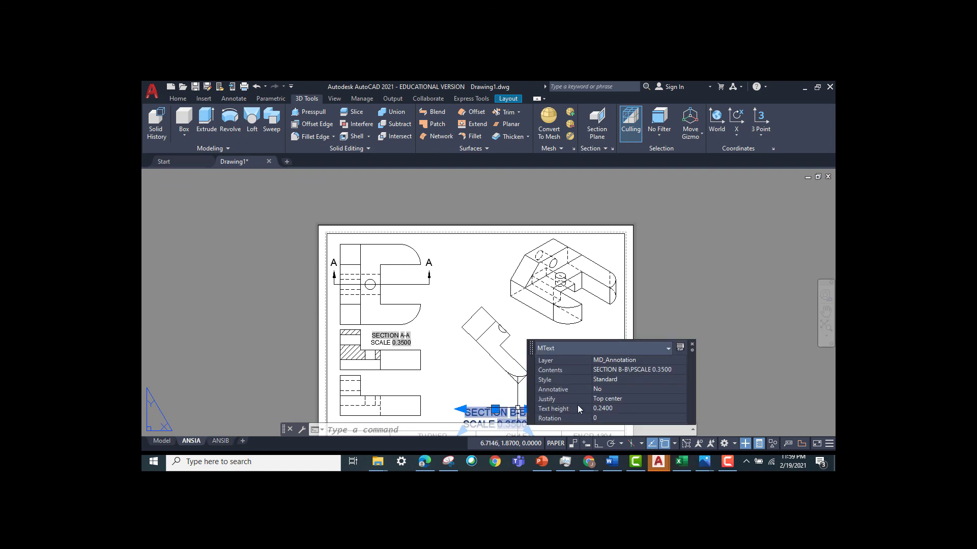
pyautogui.click(603, 409)
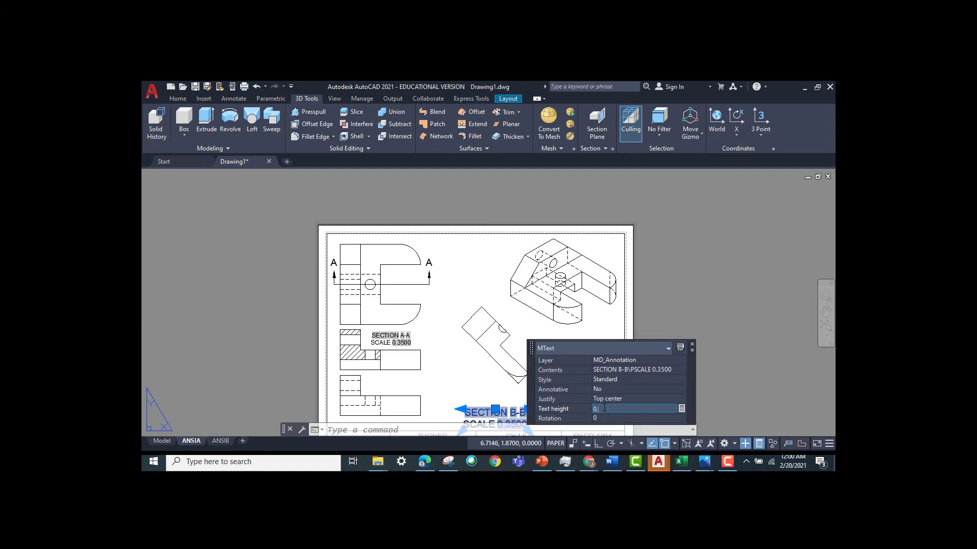
pyautogui.write('1500')
pyautogui.press('Return')
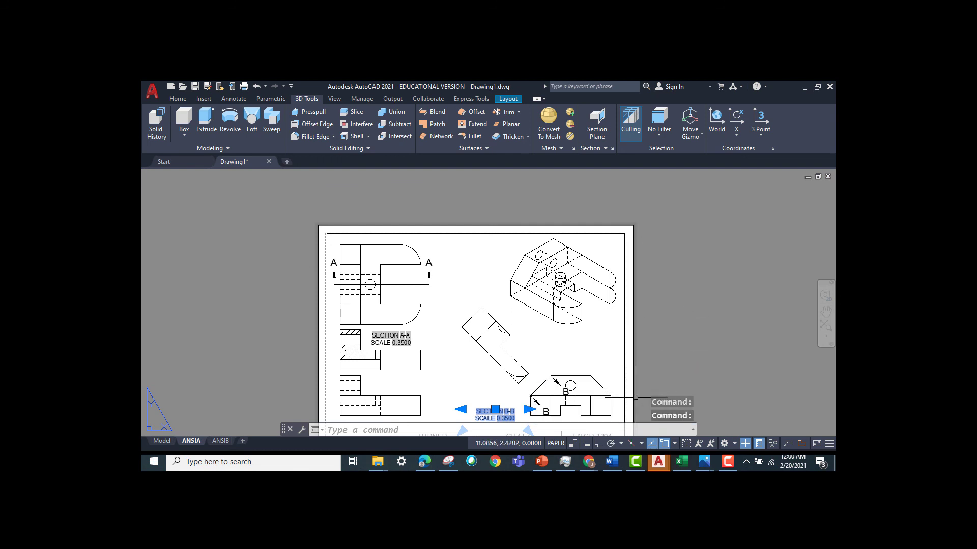
# - With snapping off, move the SECTION B-B label beside the inclined section view
pyautogui.click(652, 444)
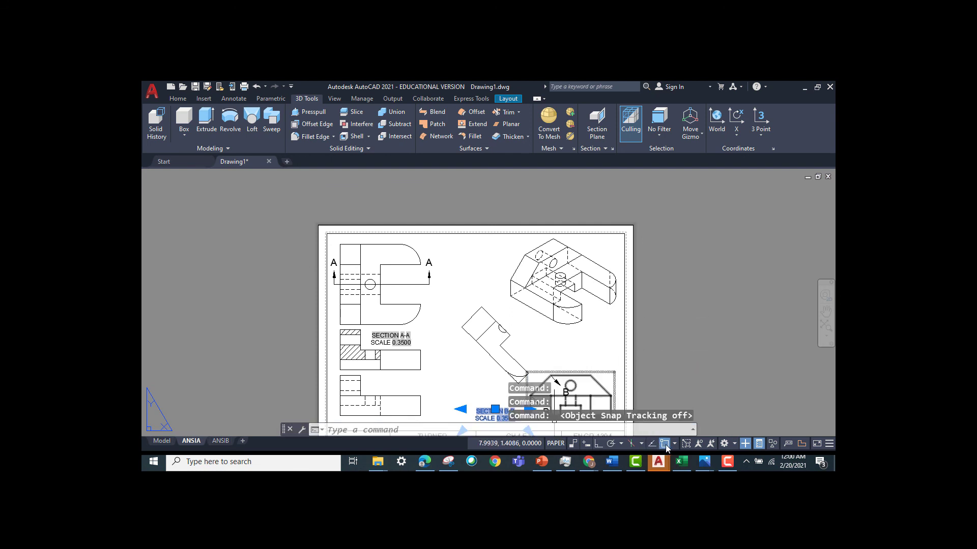
pyautogui.click(495, 409)
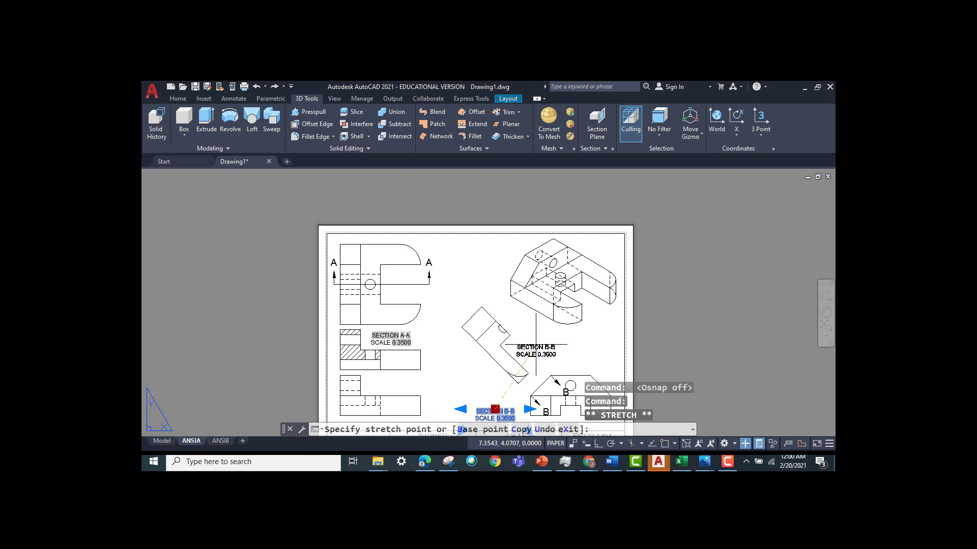
pyautogui.click(535, 346)
pyautogui.click(695, 308)
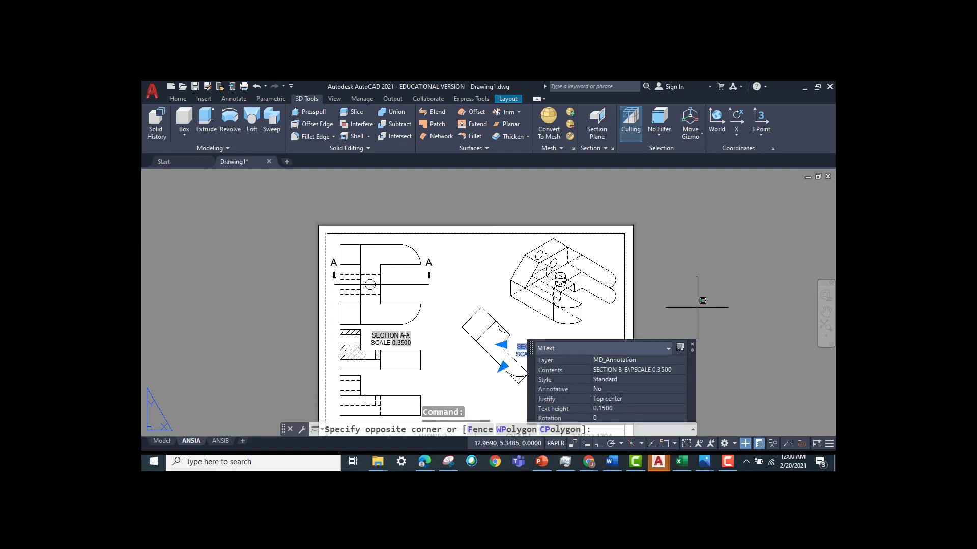
pyautogui.press('Escape')
pyautogui.press('Escape')
pyautogui.scroll(4, 571, 351)
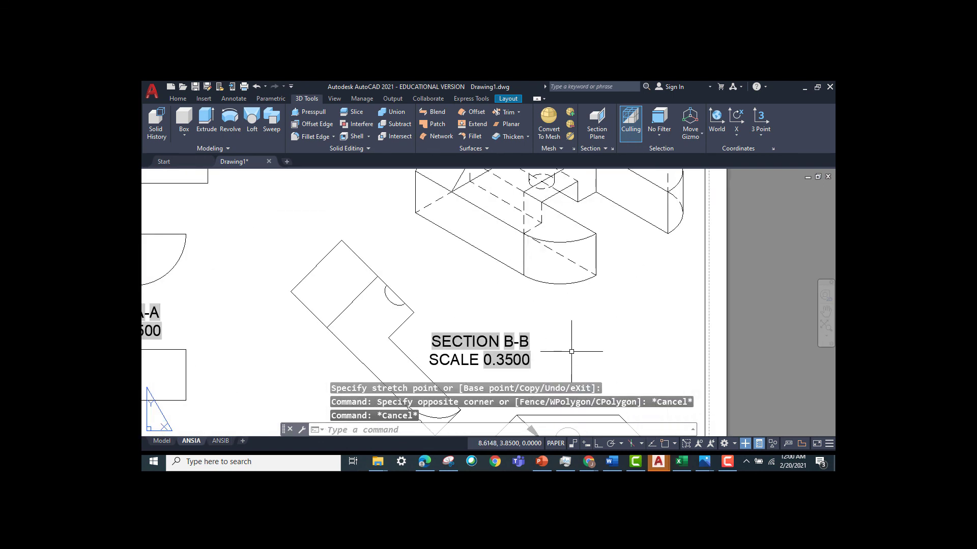
pyautogui.moveTo(519, 342); pyautogui.dragTo(564, 305, button='middle')
pyautogui.click(564, 305)
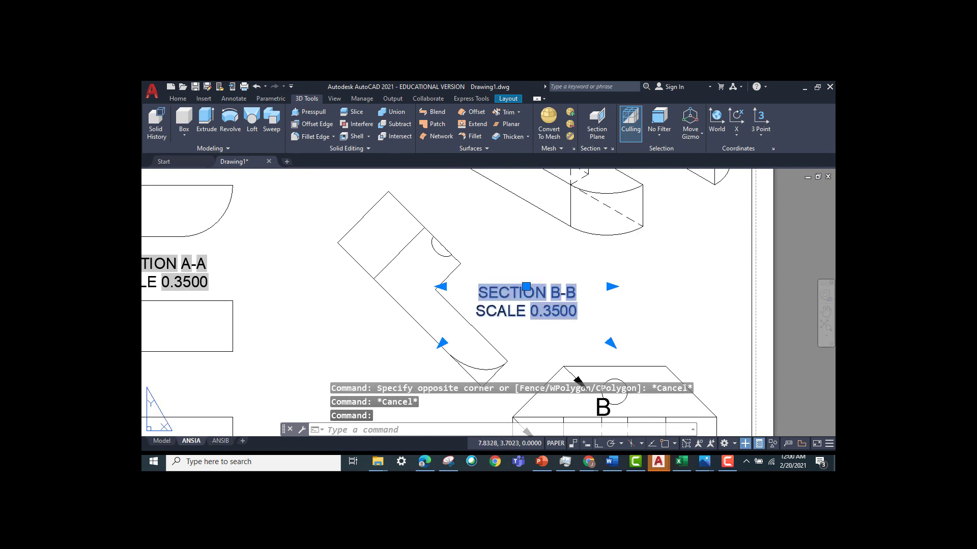
# - Edit the SECTION B-B label so its scale reads 0.35 instead of 0.3500
pyautogui.doubleClick(530, 311)
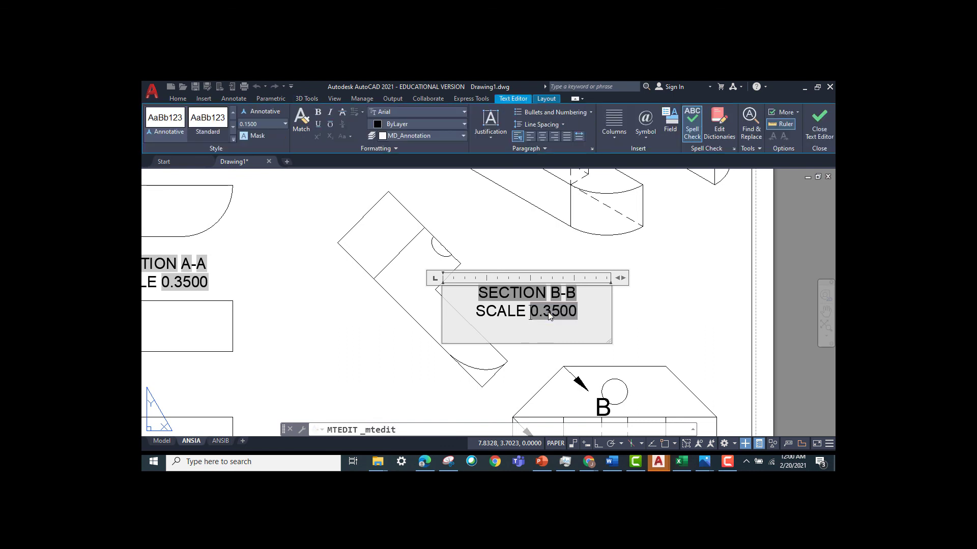
pyautogui.write('0.')
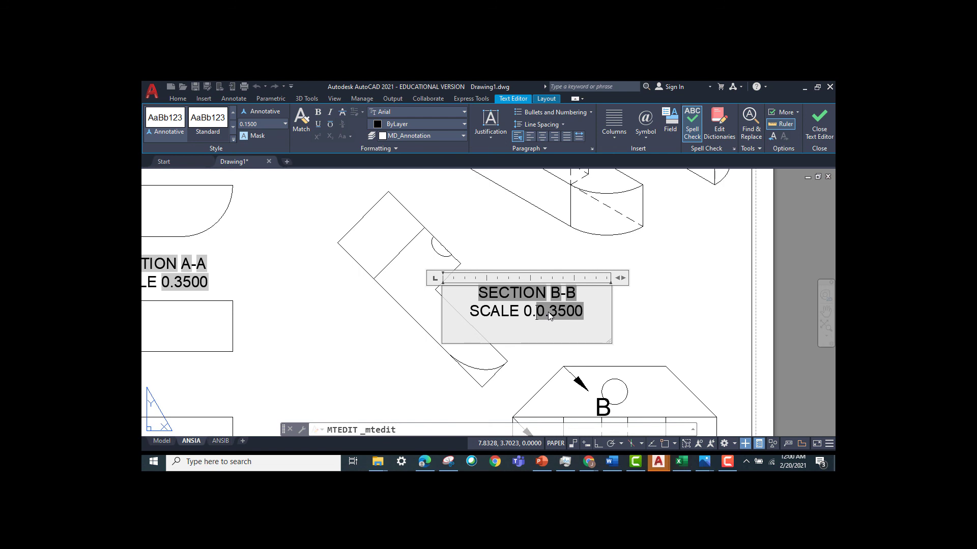
pyautogui.press('BackSpace')
pyautogui.press('BackSpace')
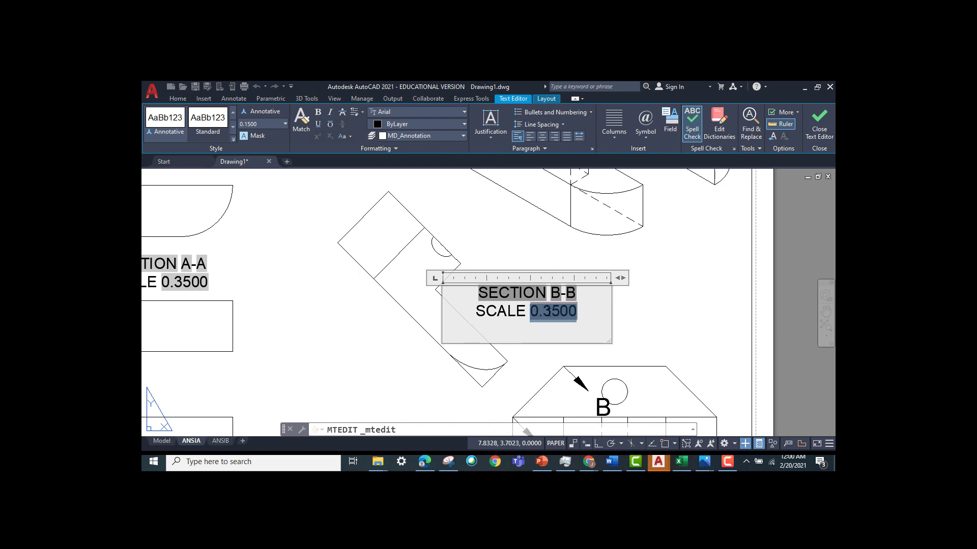
pyautogui.write('0.35')
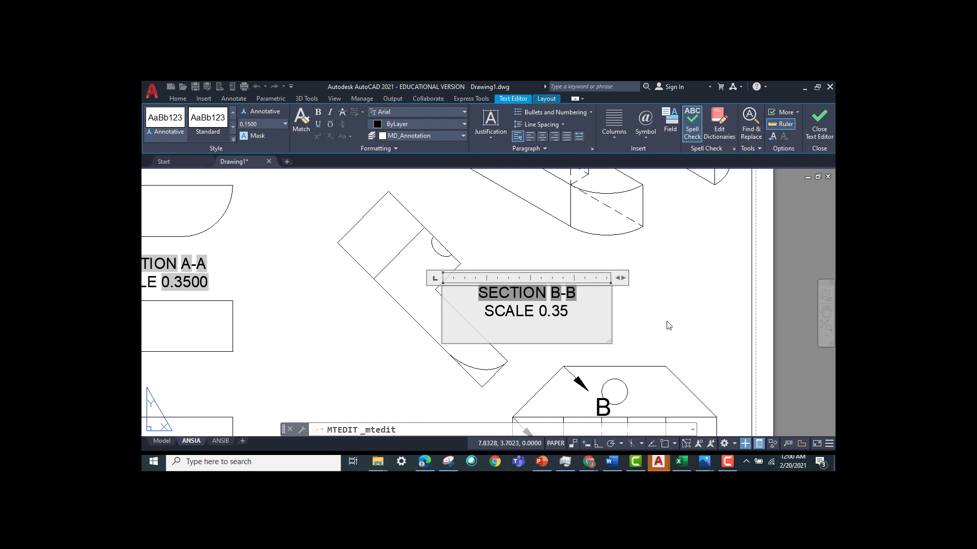
pyautogui.click(668, 325)
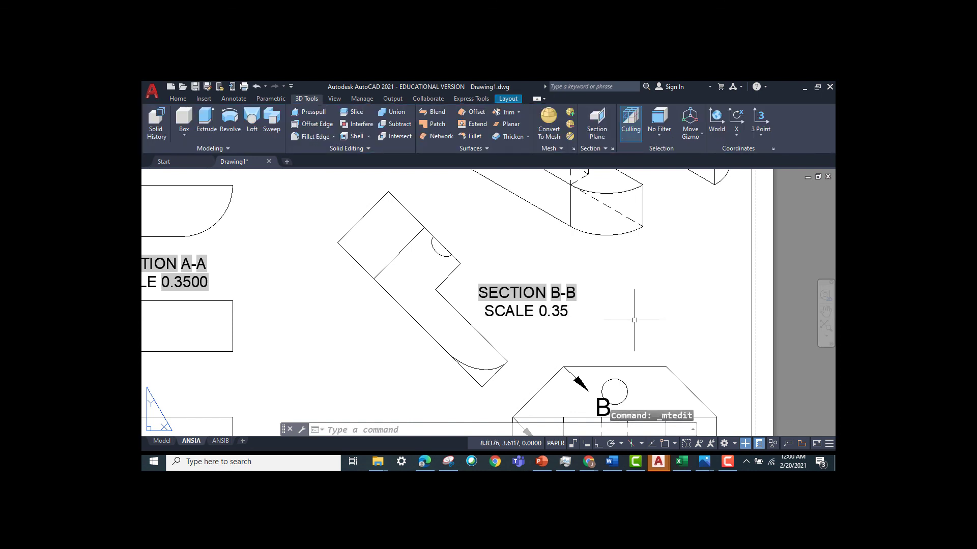
pyautogui.scroll(-2, 635, 320)
# - Zoom out and pan to centre the full ANSIA sheet with all views
pyautogui.scroll(-2, 634, 320)
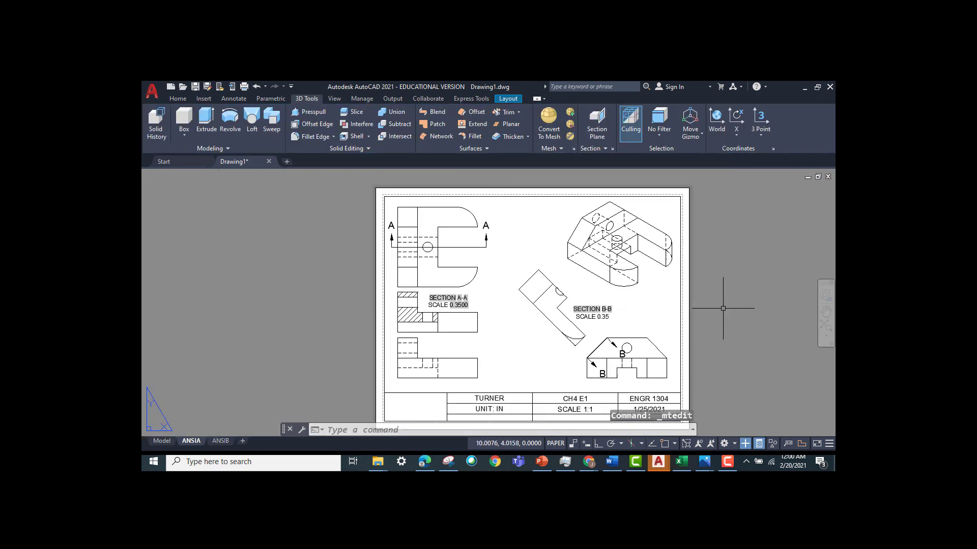
pyautogui.moveTo(730, 305); pyautogui.dragTo(666, 297, button='middle')
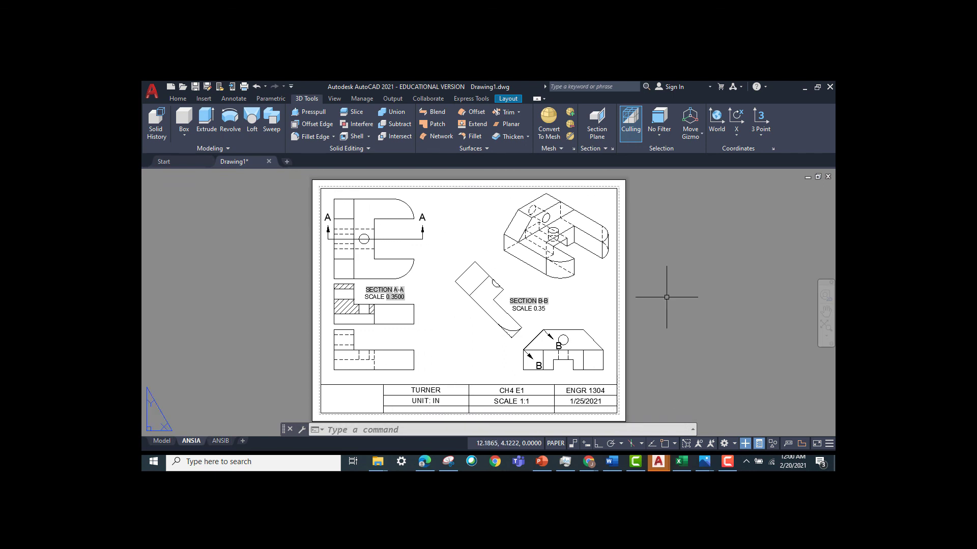